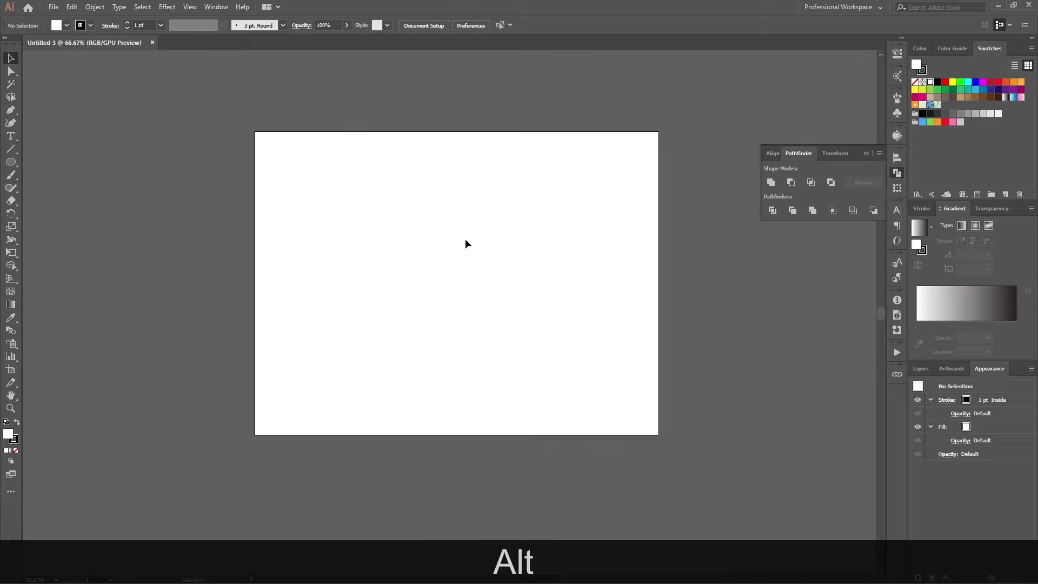
Step: Draw a vertical line about 685 px long crossing the left part of the artboard and extending past its top and bottom edges
left_click_drag(452, 248, 449, 249)
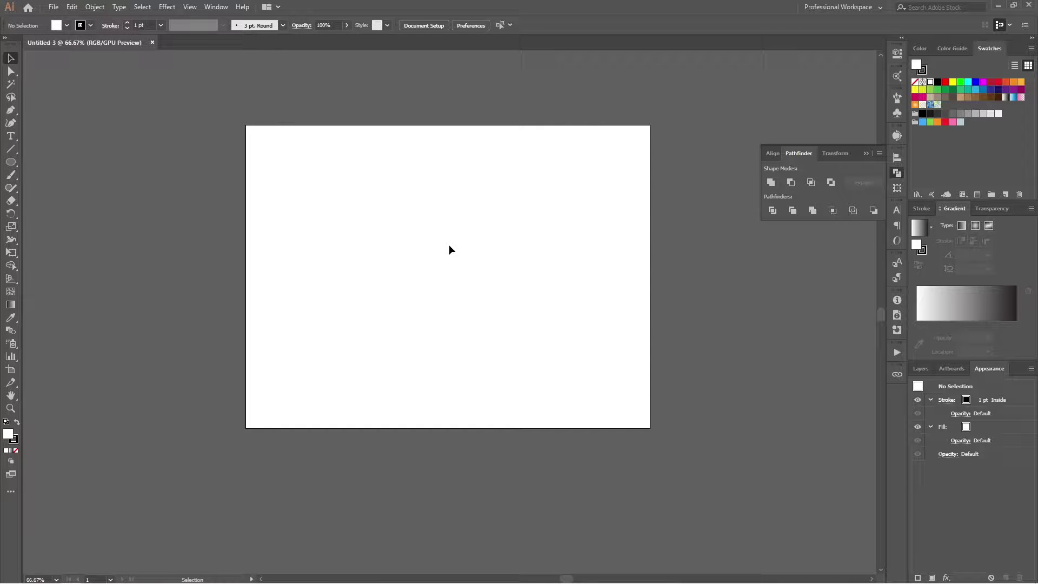
key("backslash")
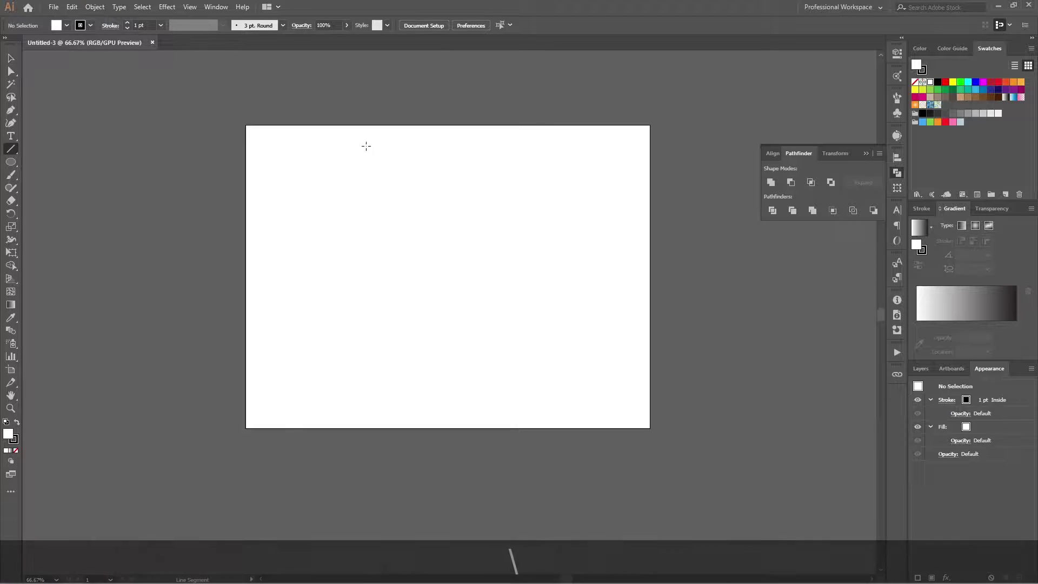
left_click_drag(302, 108, 302, 455)
key("shift+v")
left_click(329, 311)
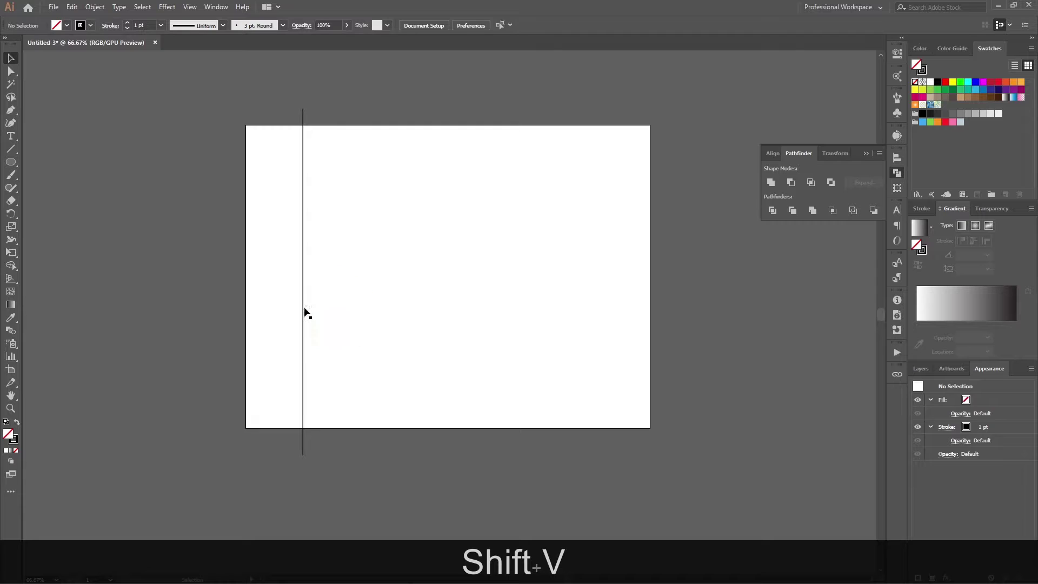
Step: Duplicate the vertical line three times at about 32 px spacing to make four parallel lines
left_click_drag(303, 312, 320, 319)
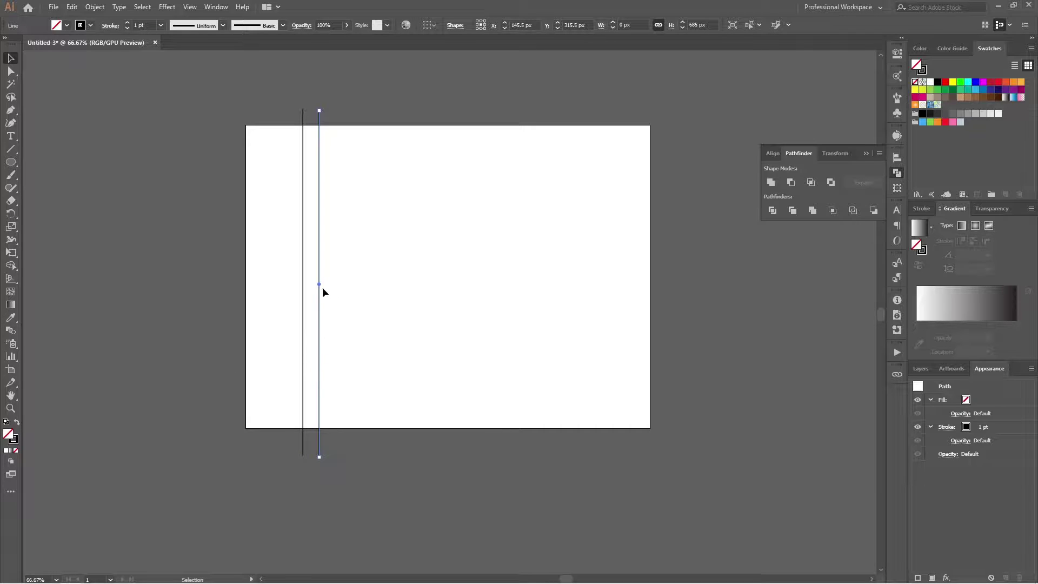
key("ctrl+d")
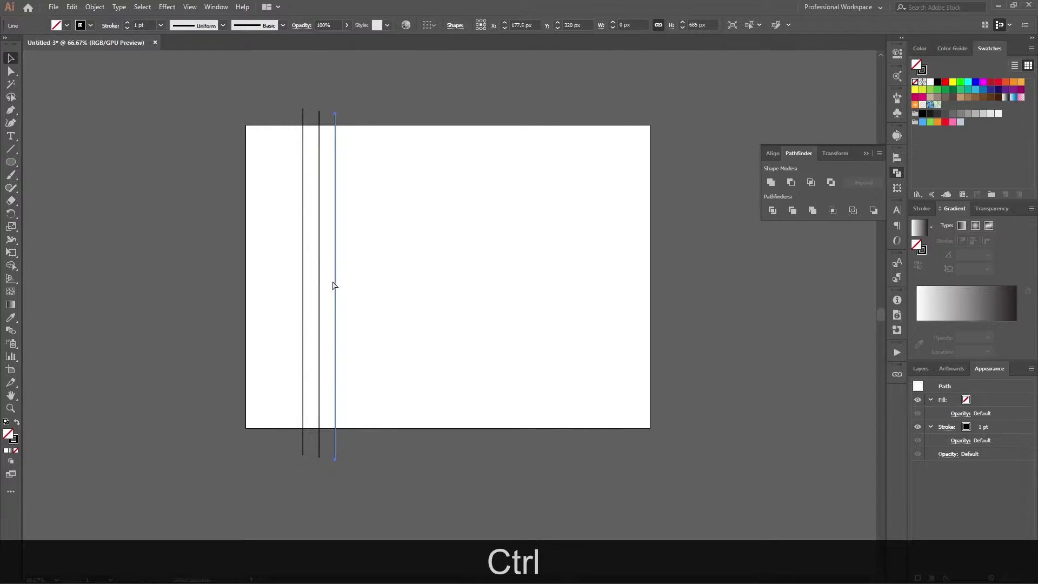
key("ctrl+d")
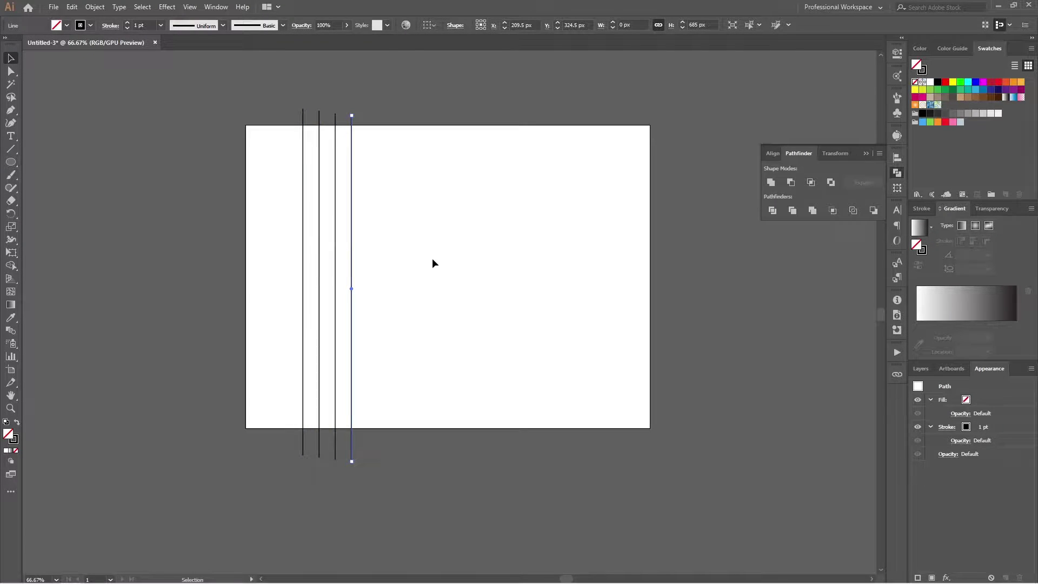
Step: Align the four vertical lines by their vertical centers so their ends are level
key("v")
left_click(414, 262)
left_click_drag(421, 121, 211, 401)
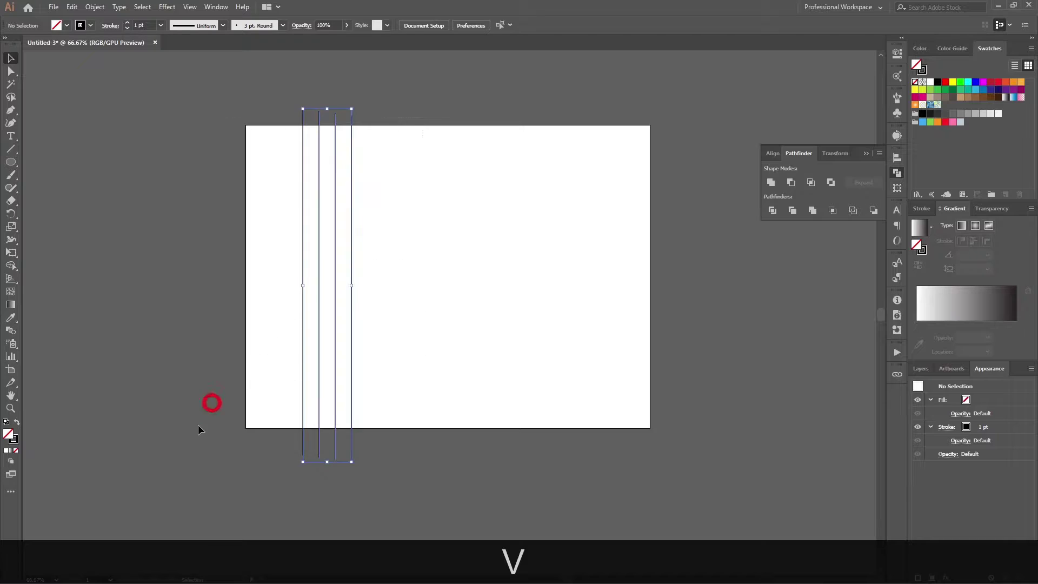
left_click(508, 24)
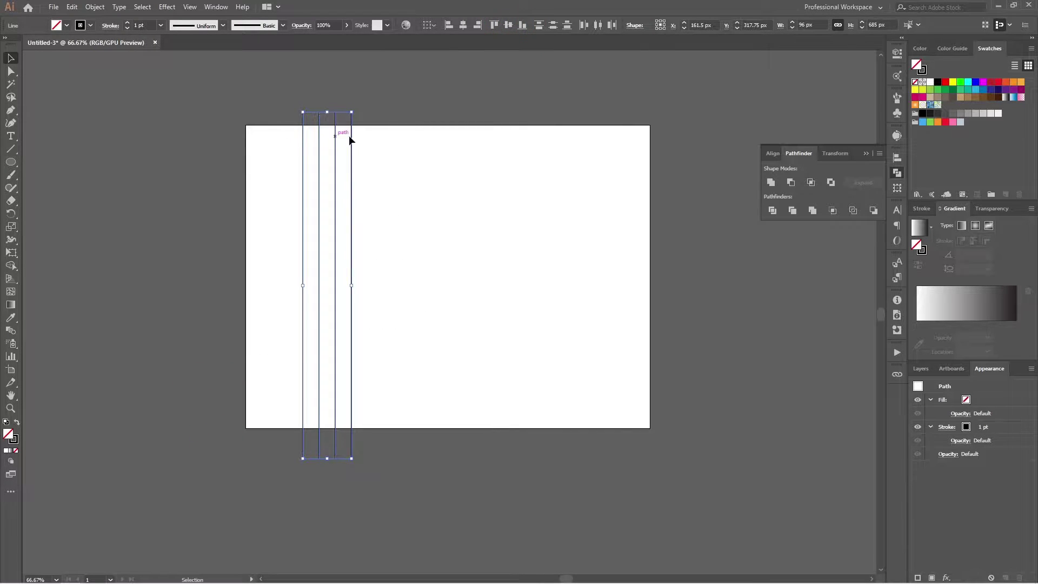
left_click(445, 260)
Step: Move the four vertical lines together to the middle of the artboard and group them
left_click_drag(440, 135, 199, 391)
left_click_drag(319, 338, 419, 329)
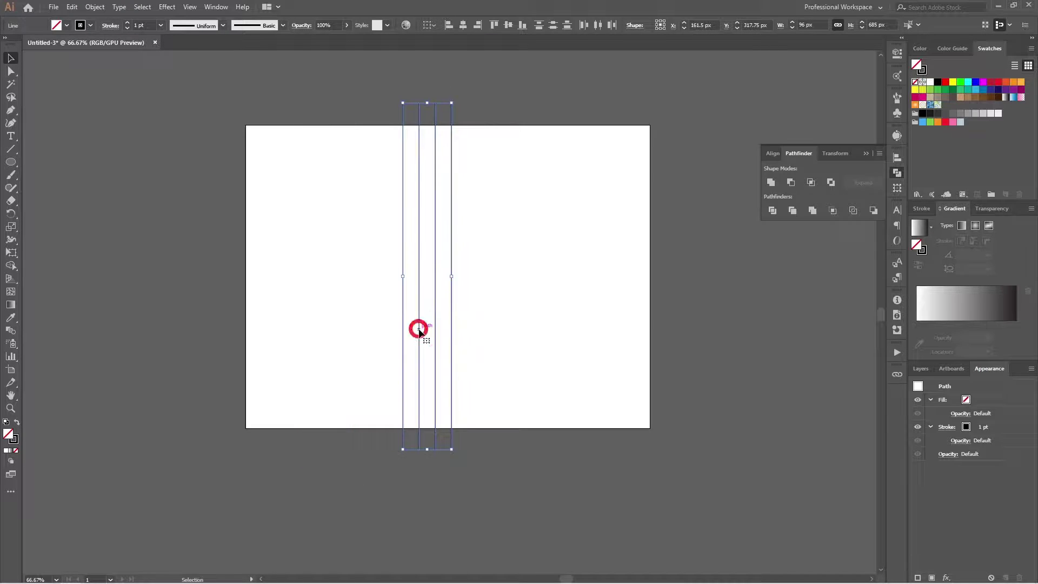
key("shift")
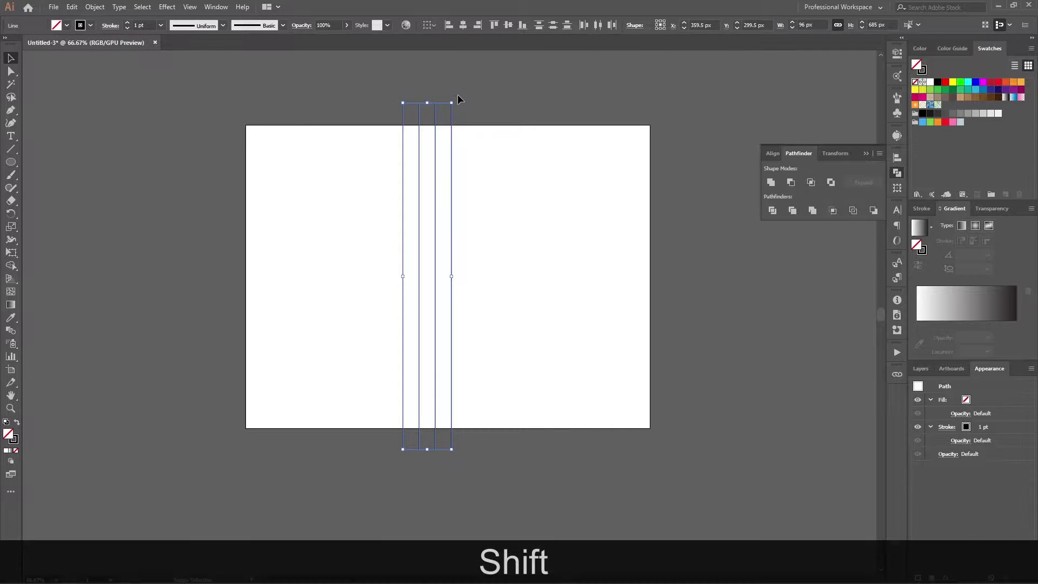
key("ctrl+g")
Step: Rotate the group of lines 45° counter-clockwise into a diagonal running from upper left to lower right
key("shift")
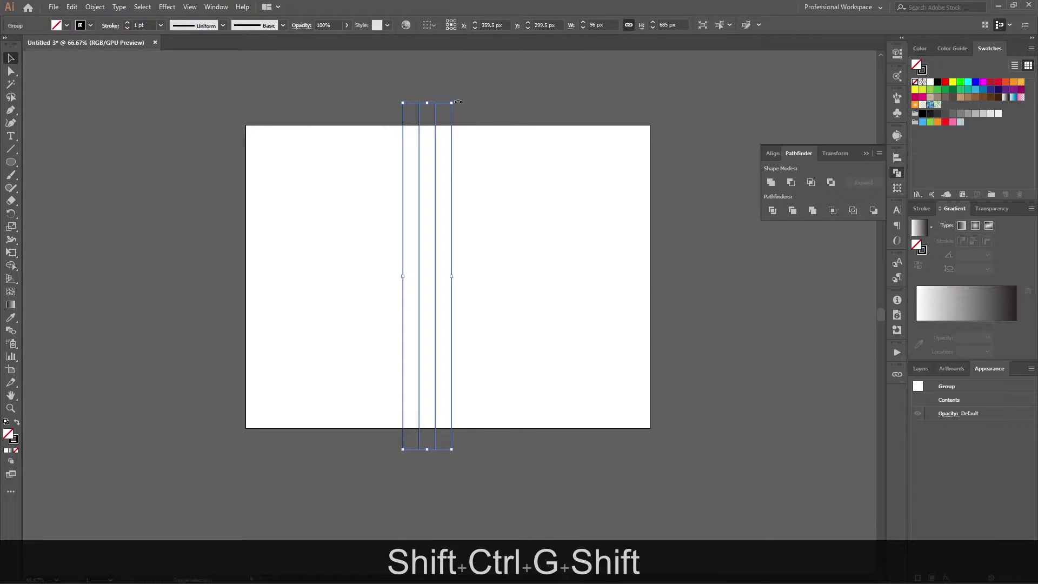
left_click_drag(456, 100, 307, 96)
key("alt")
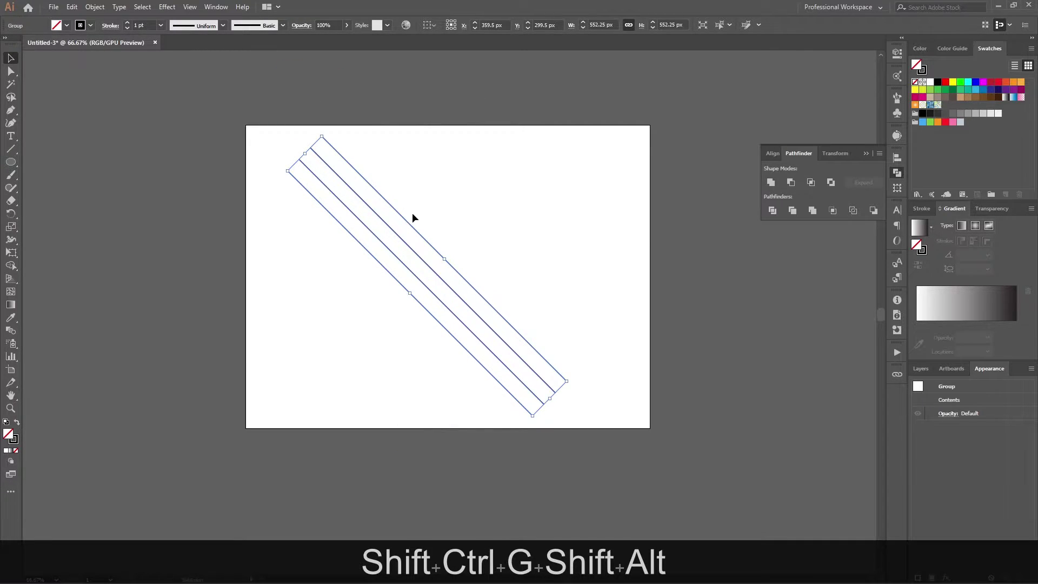
key("ctrl")
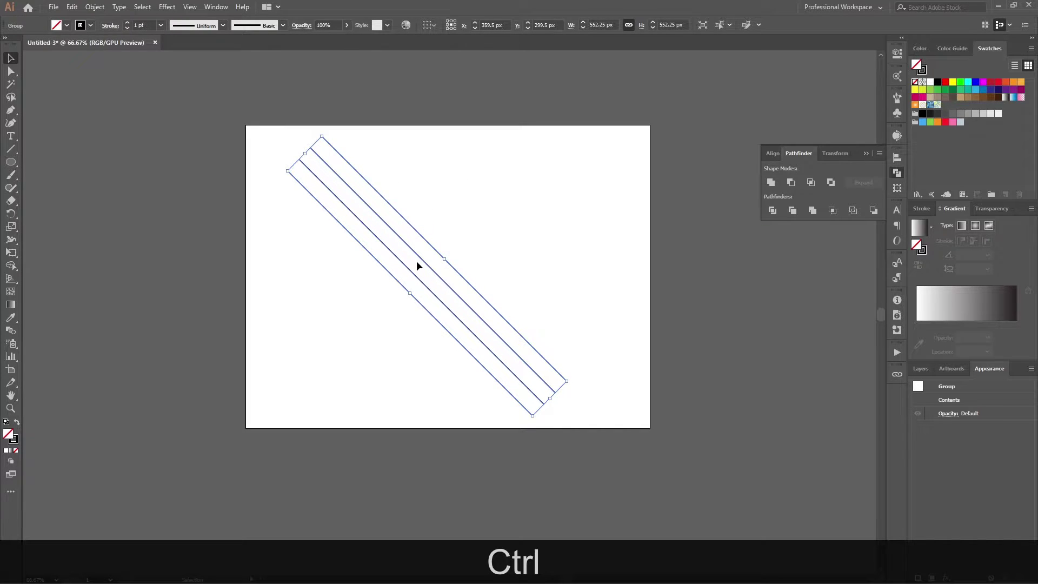
Step: Paste a copy of the diagonal group in front and rotate it 90° to form an X
key("ctrl+c")
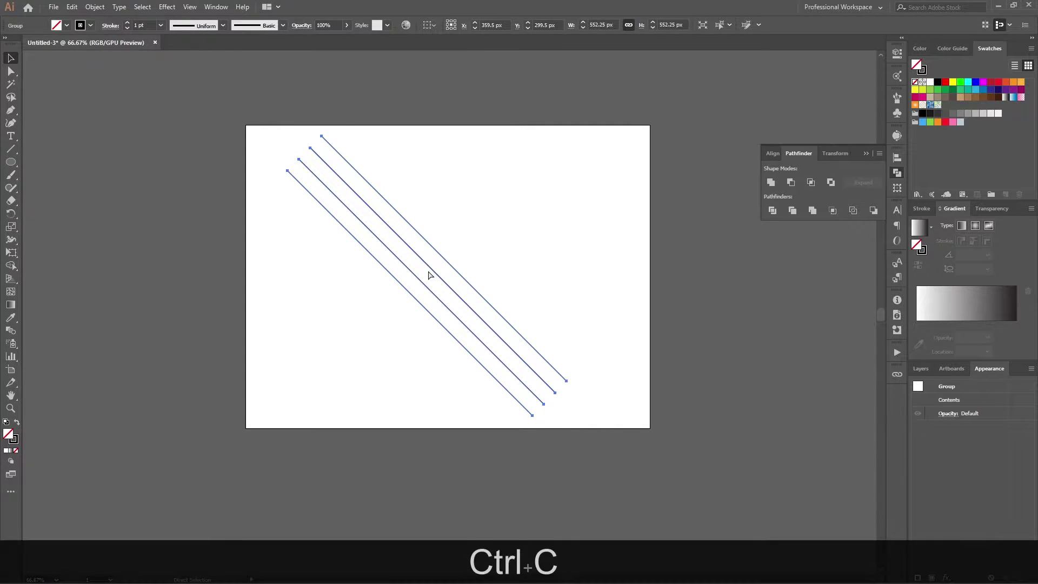
key("ctrl+f")
key("shift")
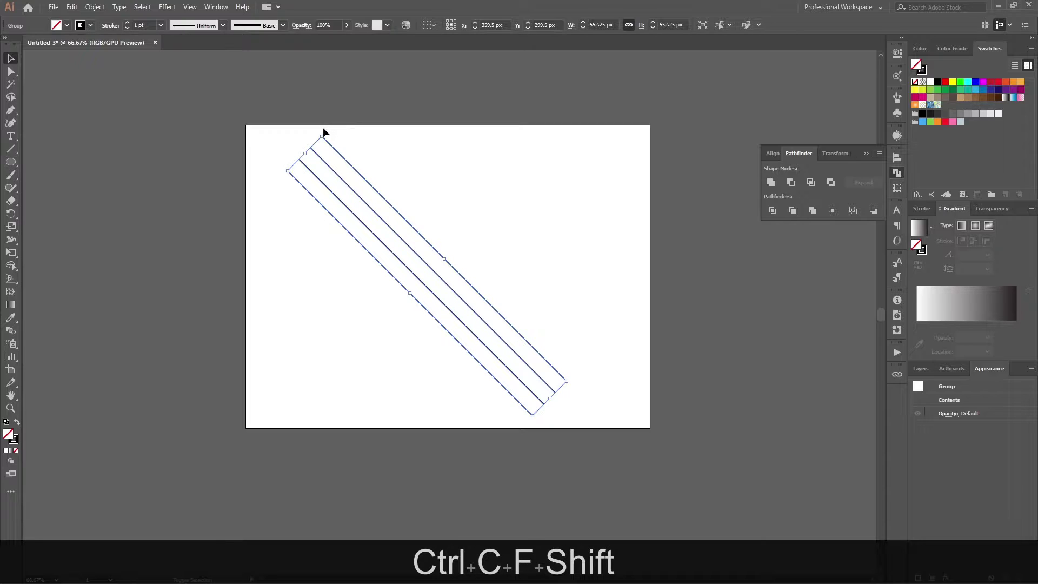
left_click_drag(322, 132, 562, 167)
left_click(594, 215)
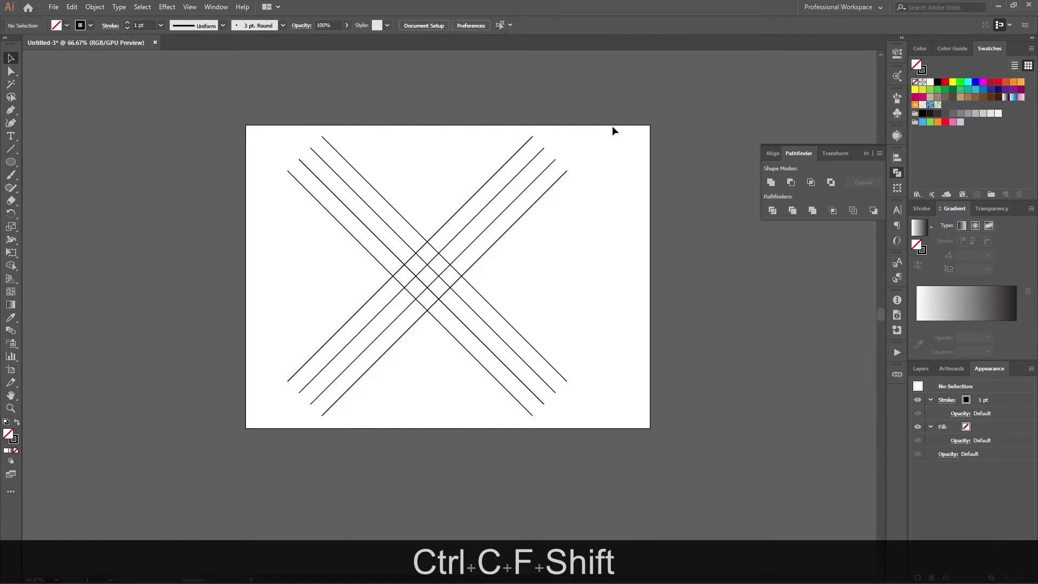
Step: Move both crossing groups together to the right, to about X 412, Y 301 px
left_click(340, 373)
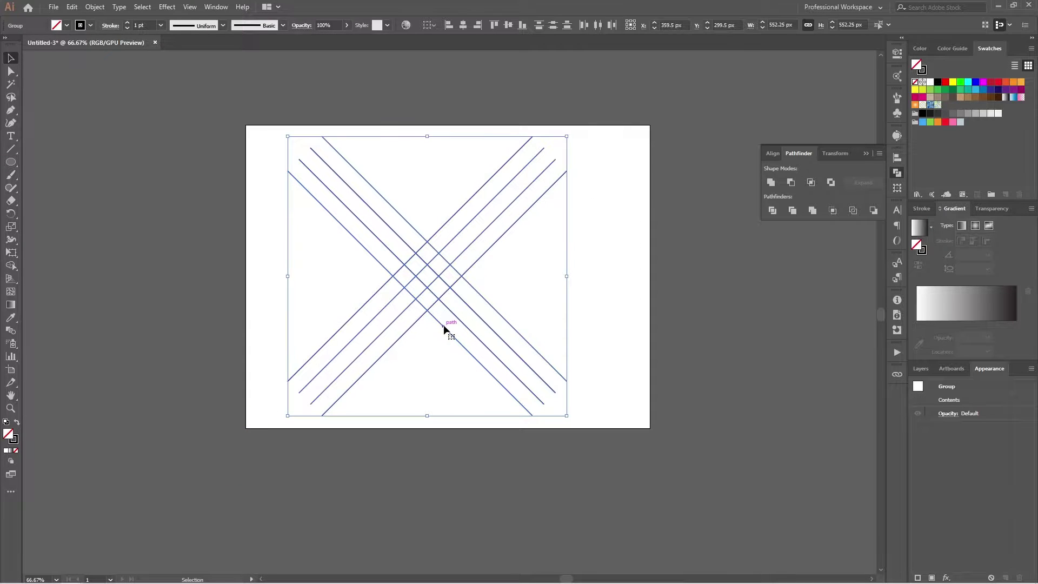
left_click_drag(435, 326, 469, 327)
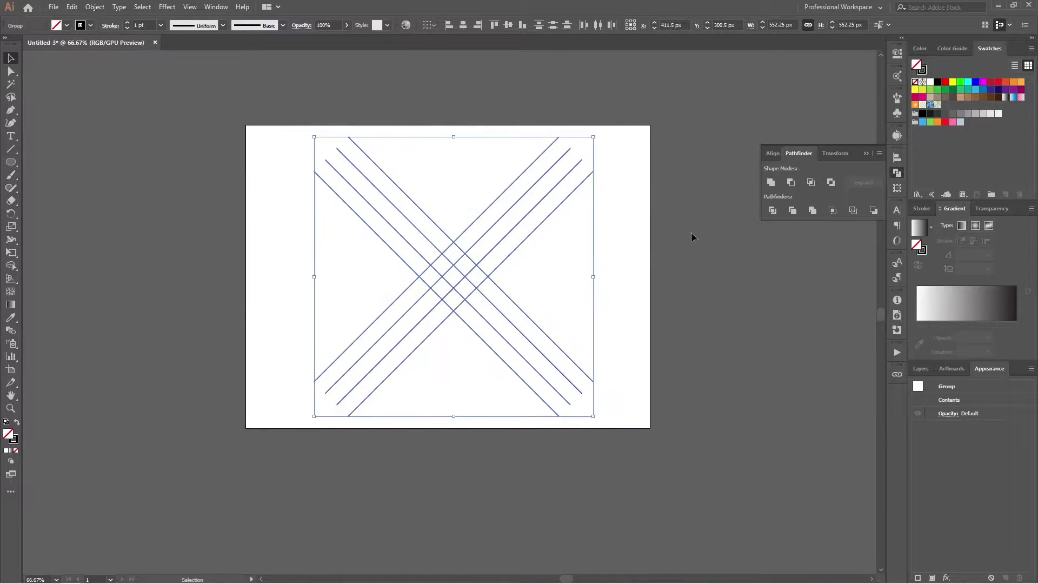
left_click(692, 231)
Step: Stretch both diagonal groups lengthwise about their centers past the artboard, the ascending one about 897 px wide and the descending one about 911 px
key("a")
key("a")
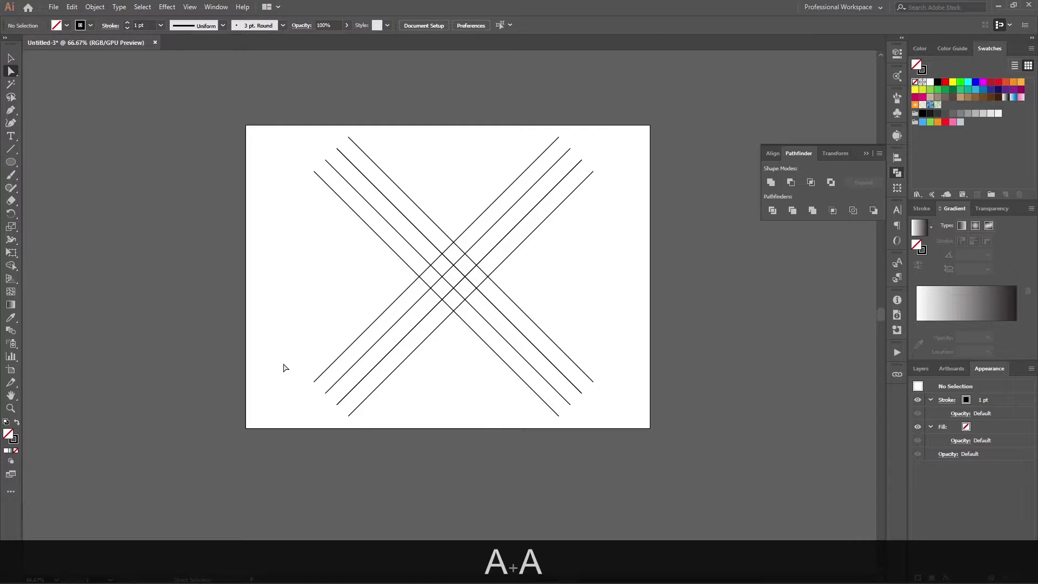
key("v")
left_click_drag(287, 359, 390, 438)
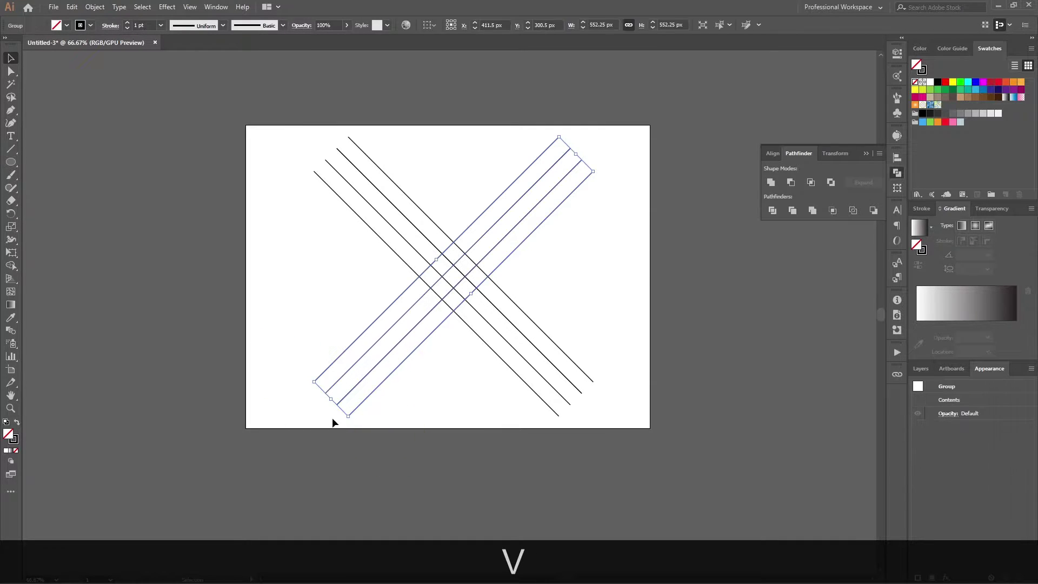
left_click_drag(333, 400, 224, 466)
left_click(625, 370)
left_click_drag(502, 430, 679, 474)
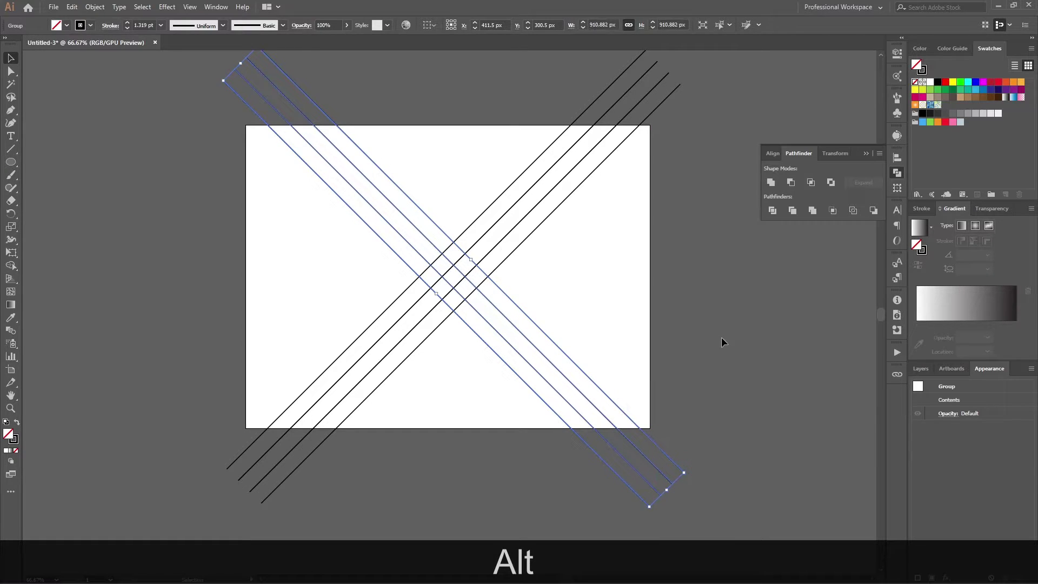
left_click(701, 322)
left_click(522, 313)
left_click_drag(690, 470, 554, 516)
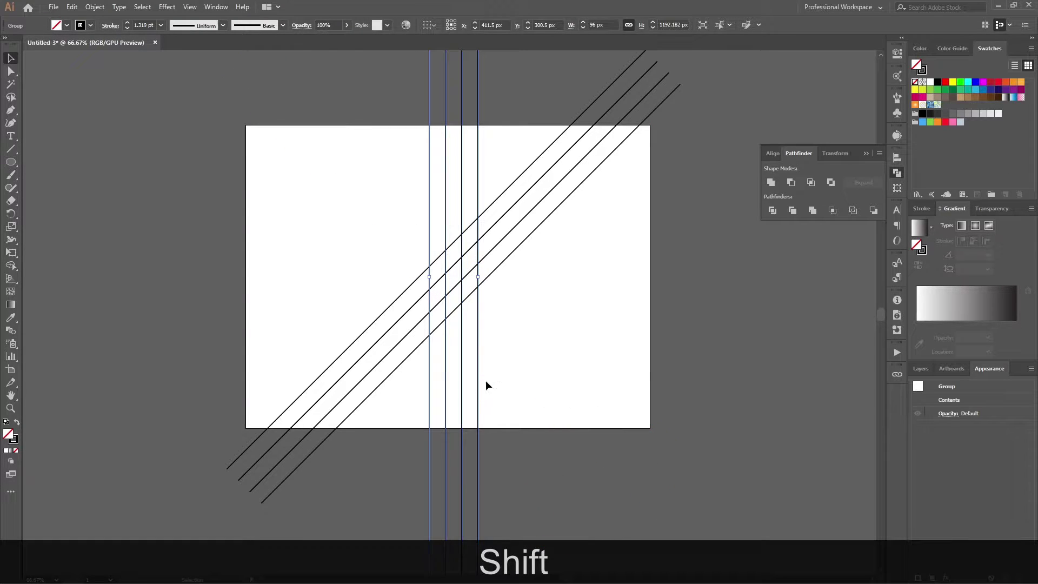
key("ctrl+z")
Step: Paste a copy of the descending diagonal group in front and rotate it 45° to vertical
key("ctrl+c")
key("ctrl+f")
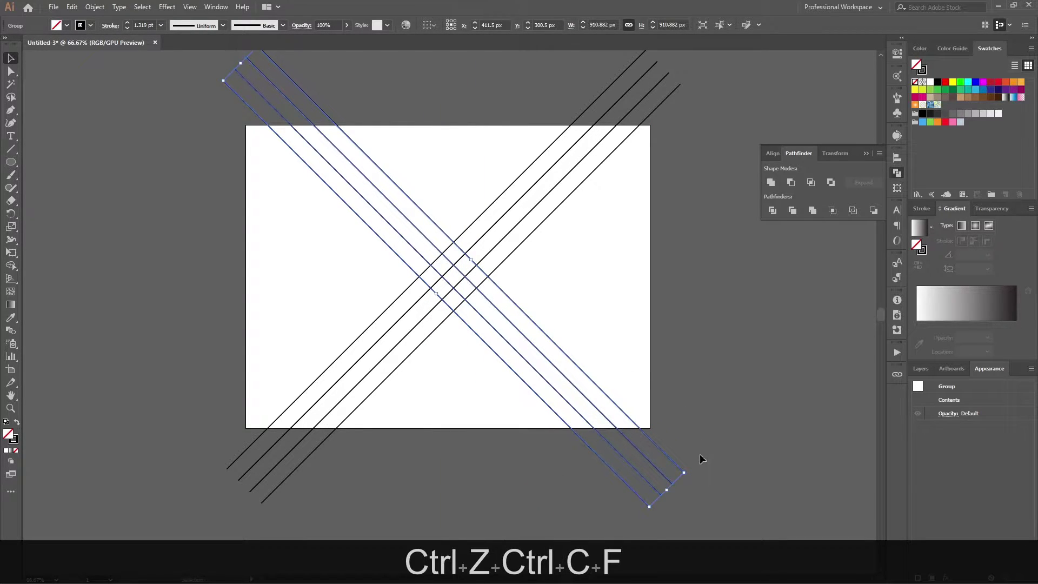
left_click_drag(693, 475, 547, 509)
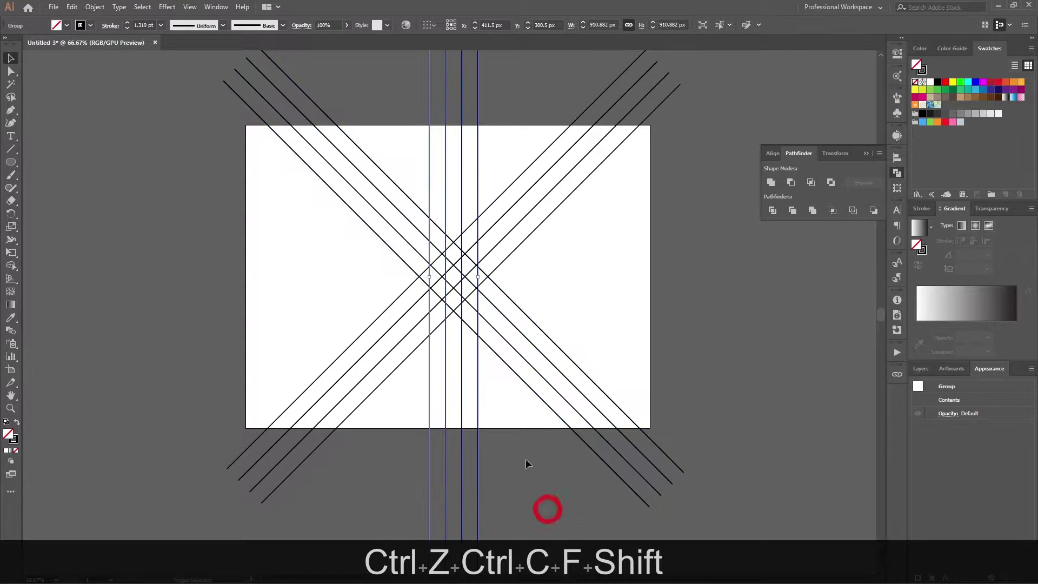
Step: Move the vertical group over the X's left arms and place a copy about 366 px to the right over the right arms
left_click_drag(483, 424, 378, 427)
left_click(444, 390)
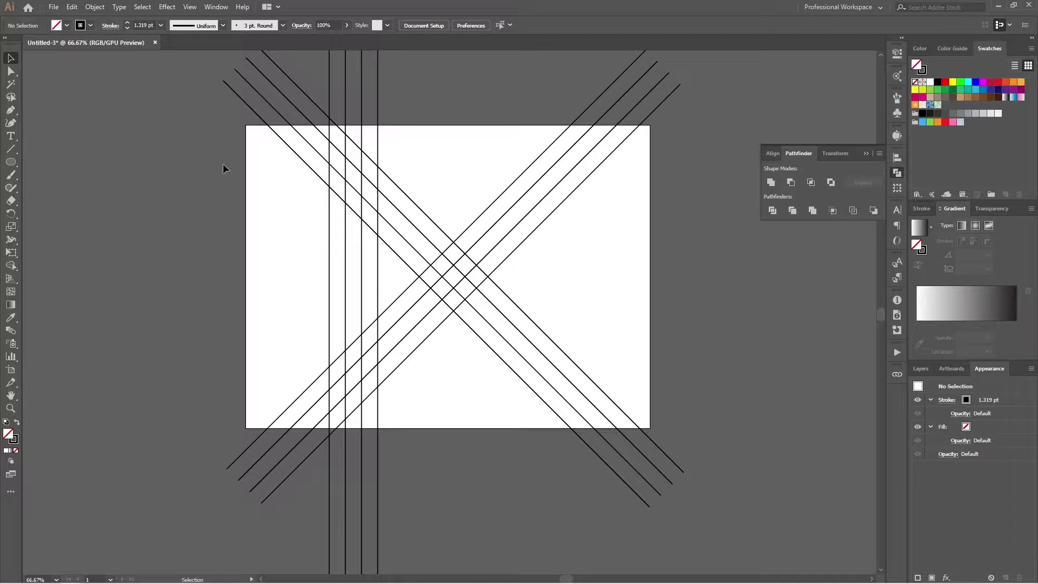
left_click(377, 427)
left_click_drag(376, 428, 562, 432)
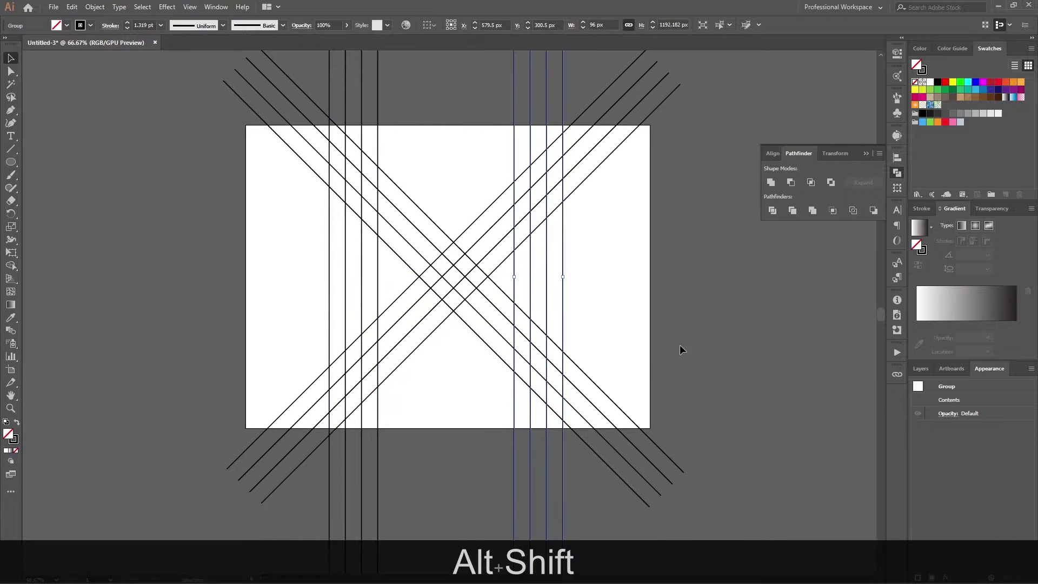
left_click(679, 347)
left_click(370, 393)
left_click(562, 273)
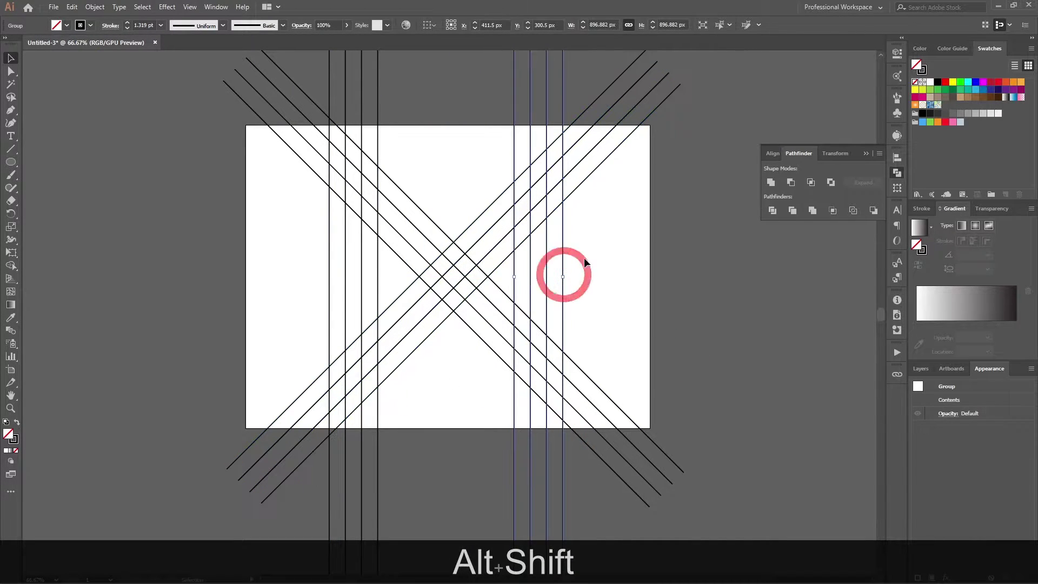
left_click(530, 278)
left_click(378, 281, "shift")
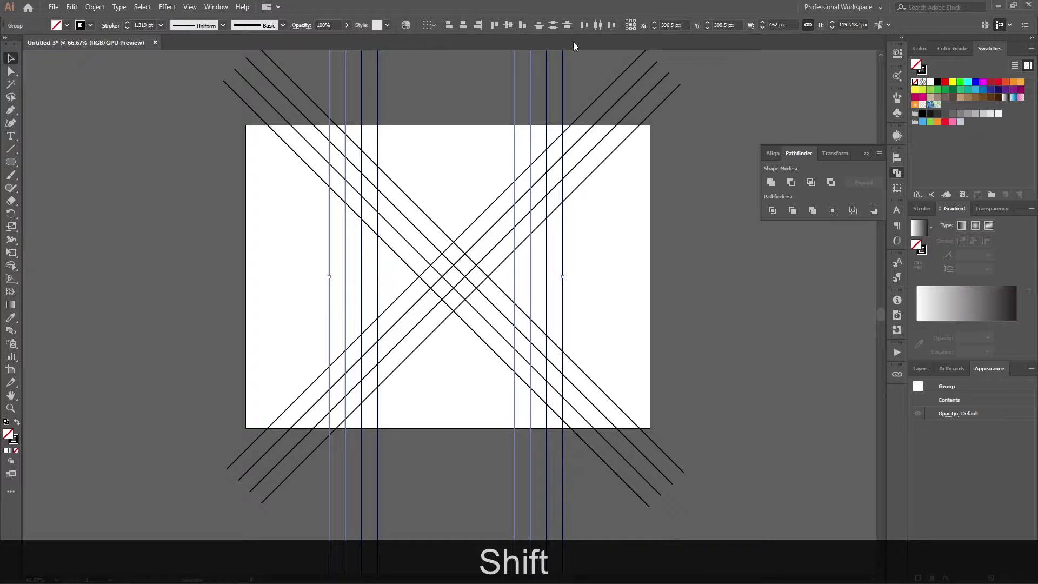
left_click(656, 218)
left_click(644, 257)
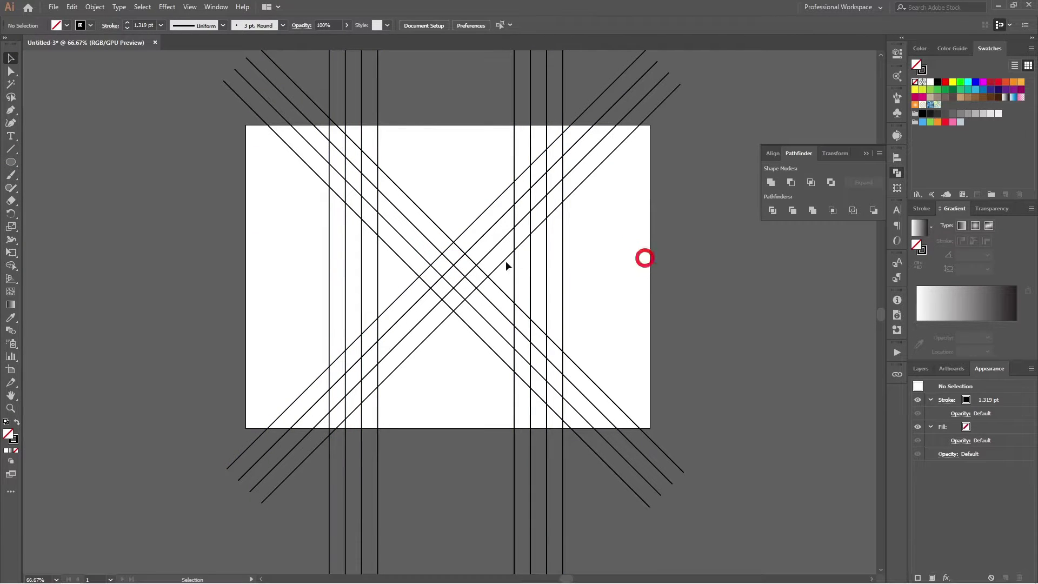
Step: Group the two diagonal line groups that form the X
left_click_drag(452, 326, 459, 364)
key("ctrl+g")
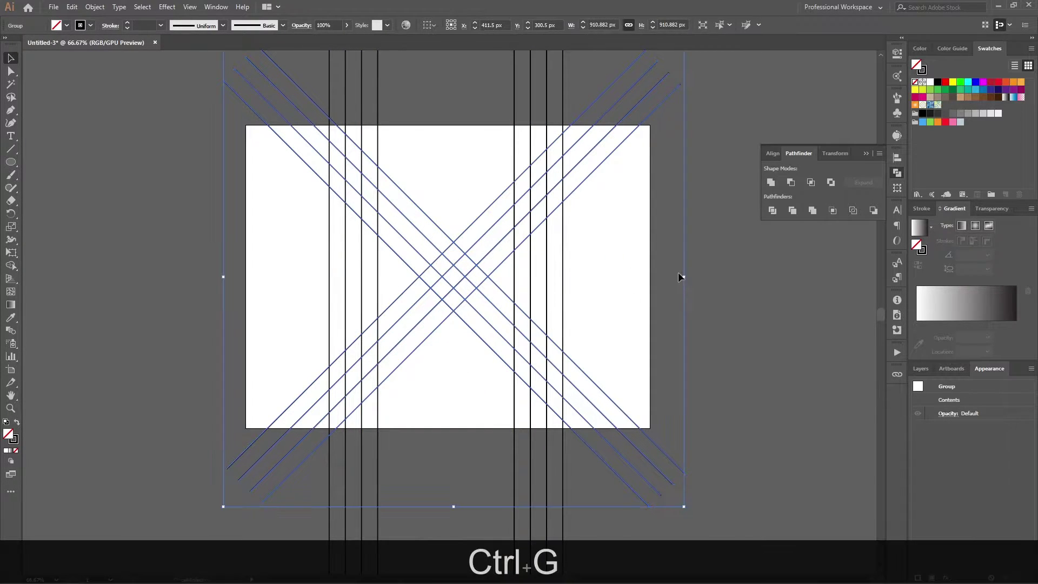
left_click(654, 220)
left_click(561, 243)
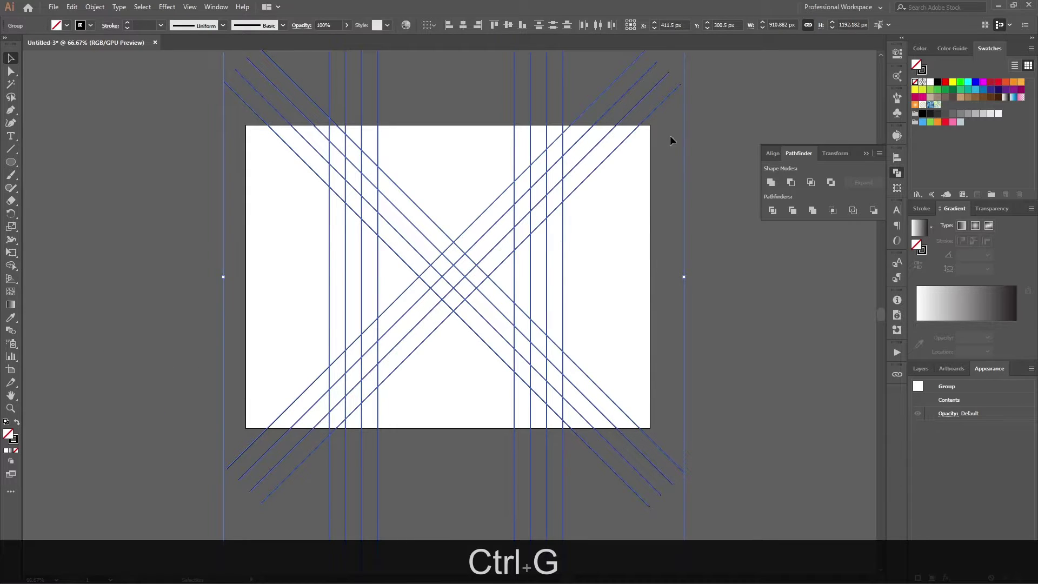
left_click(637, 220)
left_click(547, 267)
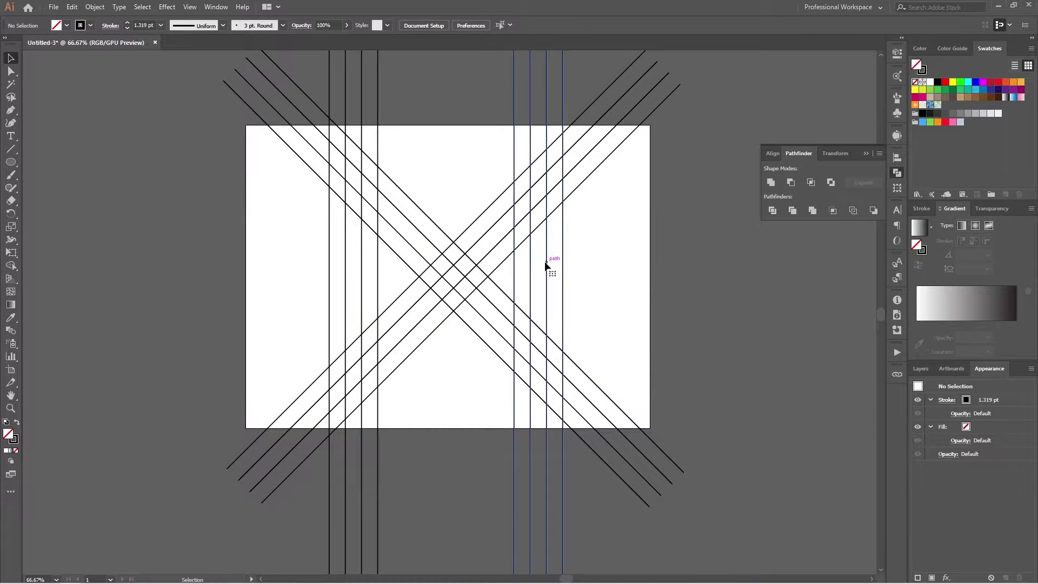
double_click(358, 272)
double_click(605, 276)
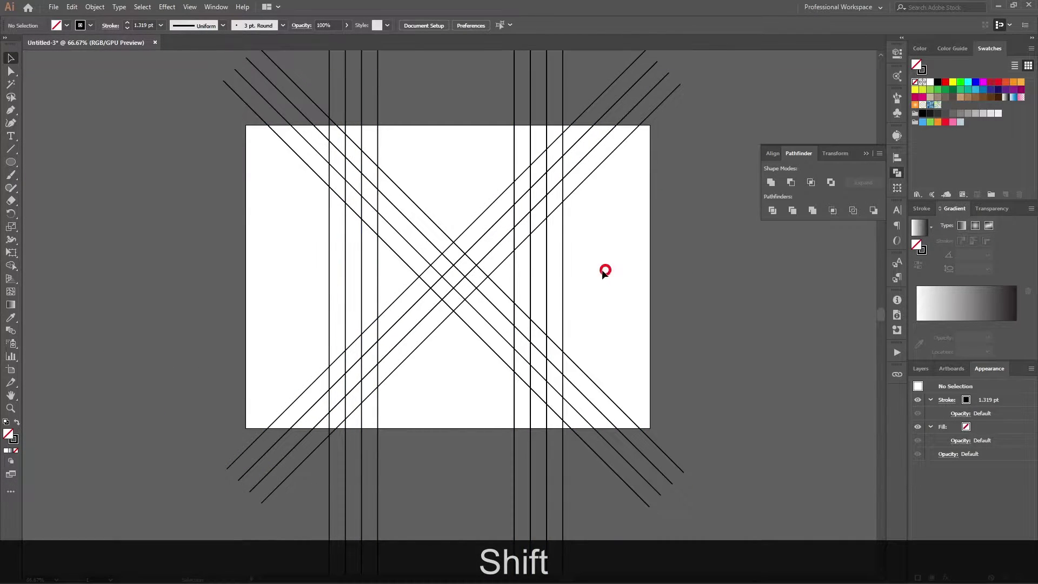
Step: Group the two vertical line groups and align them with the X-shaped group by their horizontal centers
left_click(512, 289)
left_click(378, 279, "shift")
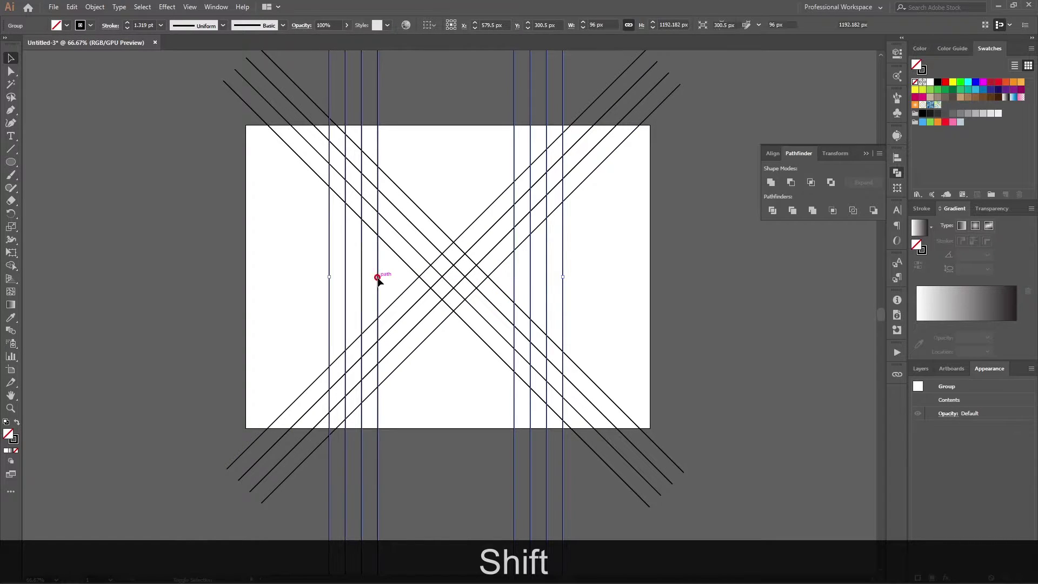
key("shift+ctrl+g")
left_click_drag(630, 251, 173, 416)
left_click(462, 25)
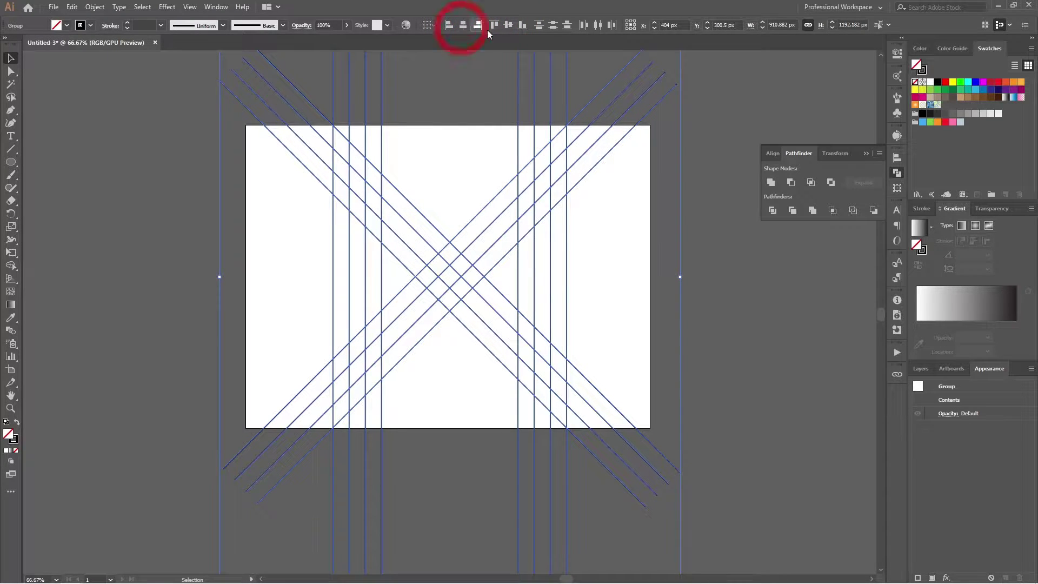
Step: Select all the line groups and set up the Shape Builder tool with a red fill and no stroke
left_click(726, 292)
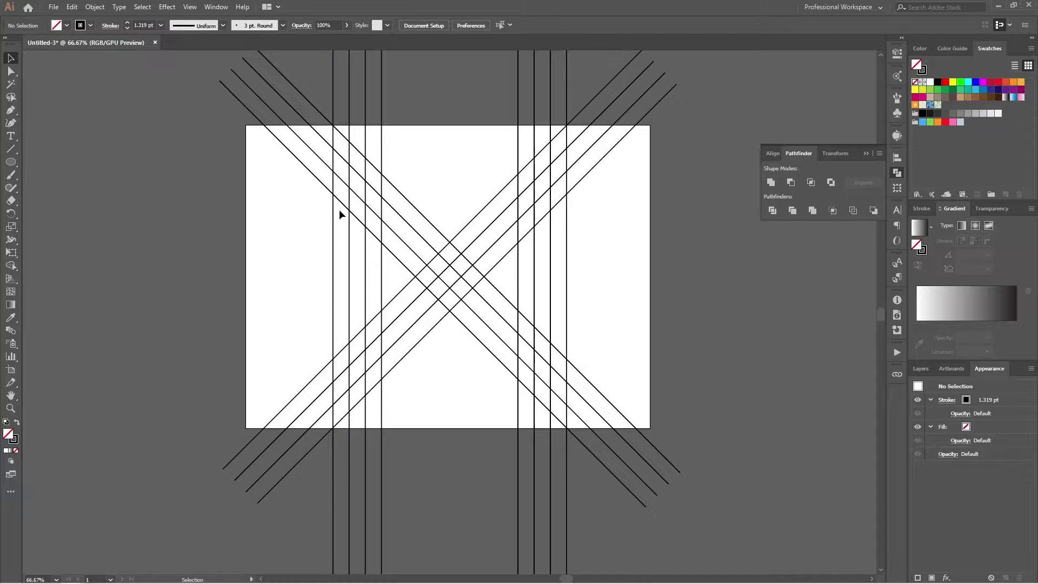
left_click_drag(226, 145, 787, 437)
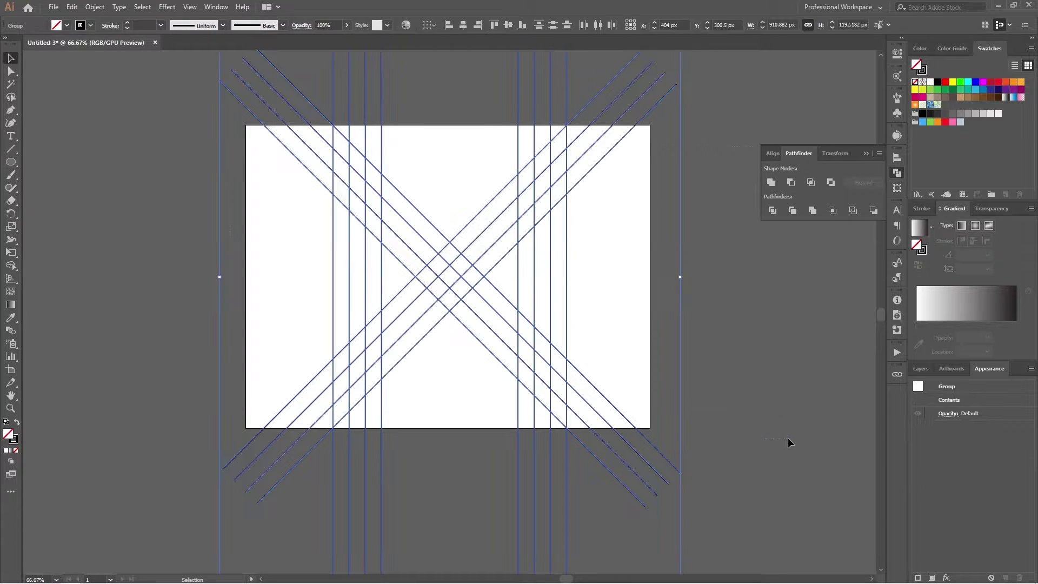
key("shift+m")
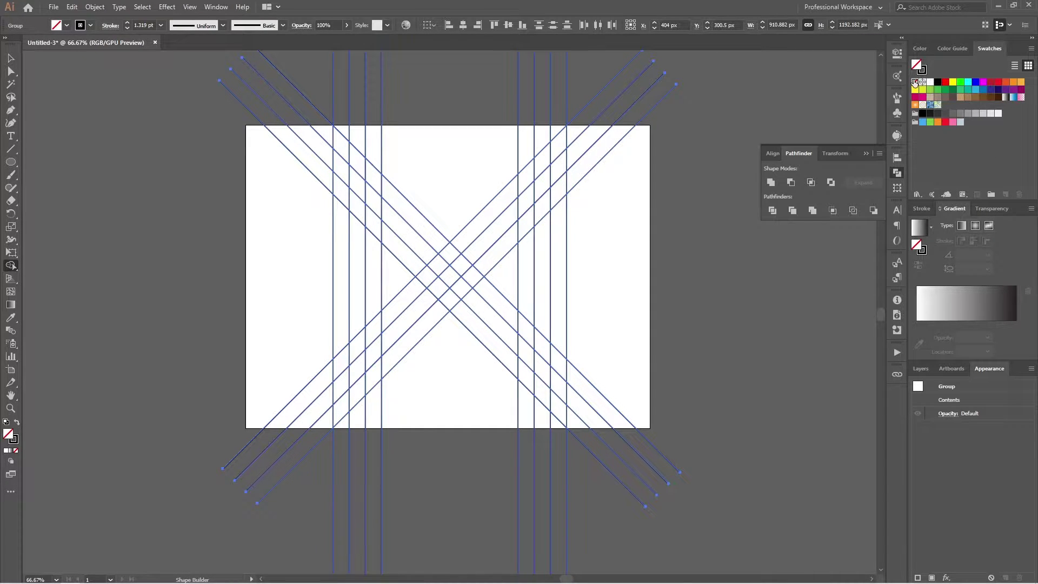
left_click(944, 84)
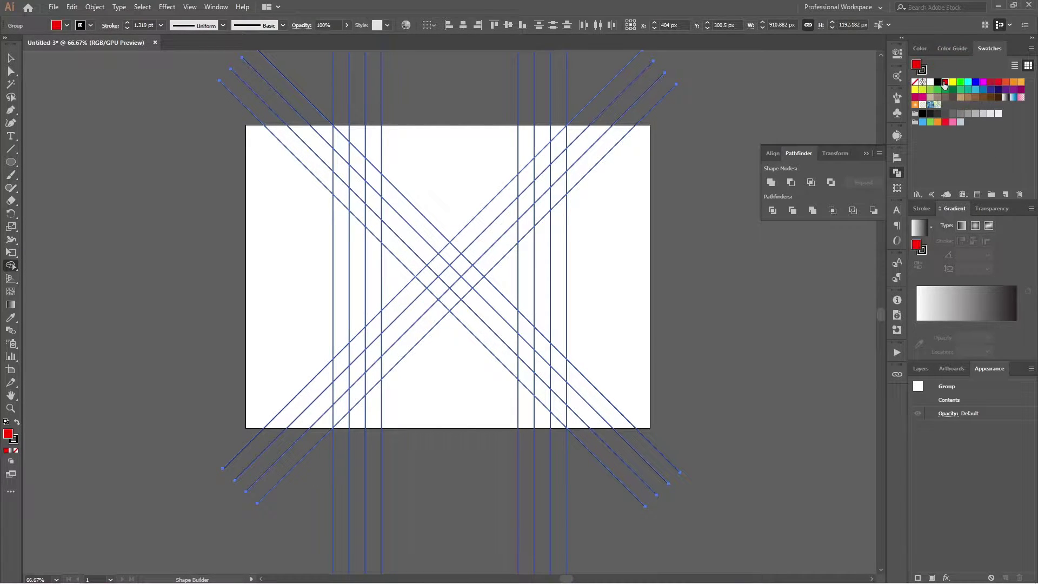
left_click(913, 81)
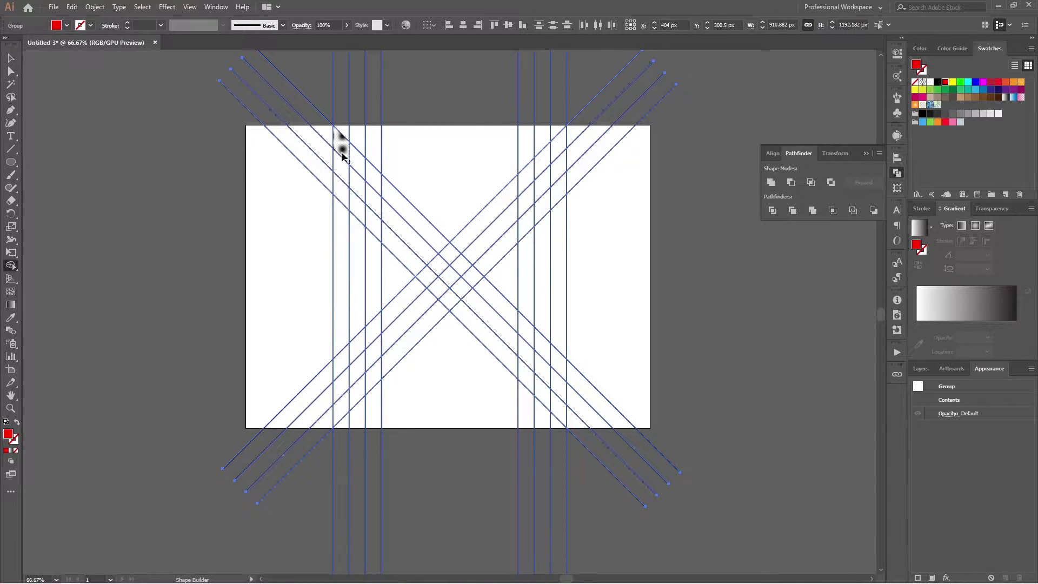
Step: Merge the outer left vertical strip with the lowest ascending diagonal strip, stopping just before the central crossing
mouse_move(341, 153)
left_mouse_down()
mouse_move(344, 380)
mouse_move(331, 409)
mouse_move(349, 405)
mouse_move(438, 306)
left_mouse_up()
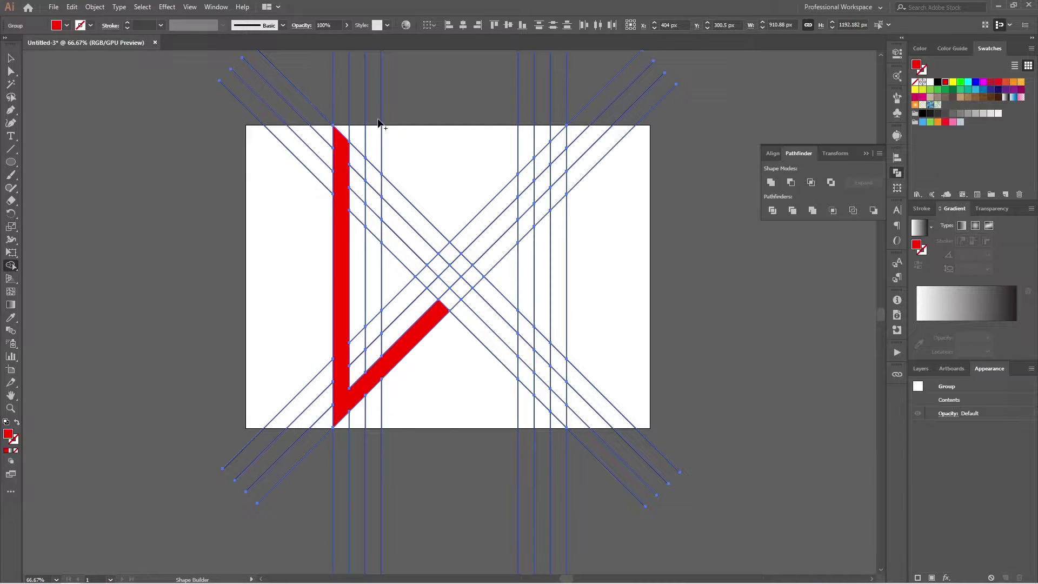
left_click_drag(374, 162, 385, 267)
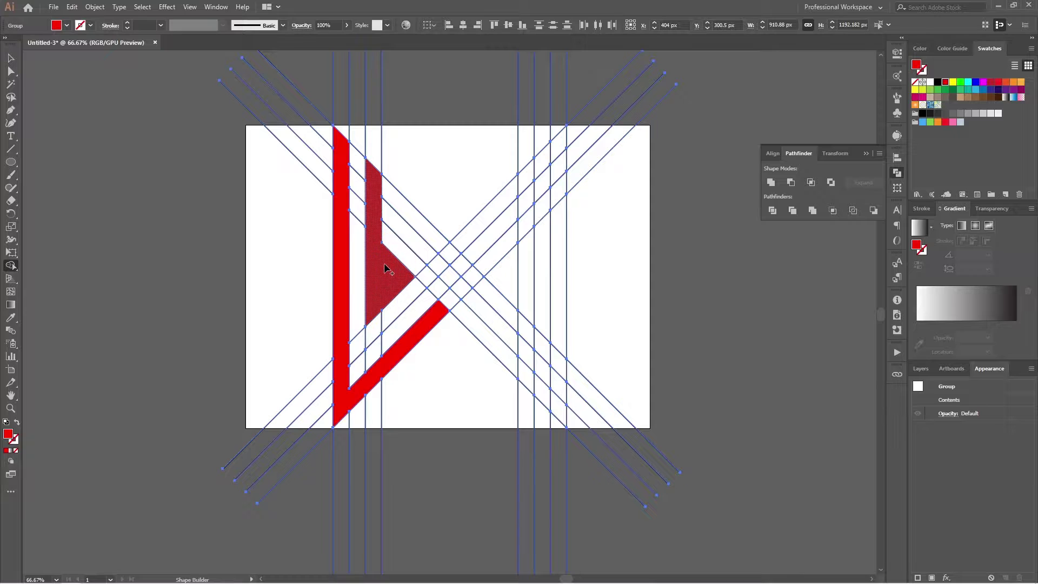
key("ctrl+z")
Step: Merge the inner vertical strips, the upper V and the right returning diagonal into one red band joined to the ascending strip
left_click_drag(371, 162, 373, 338)
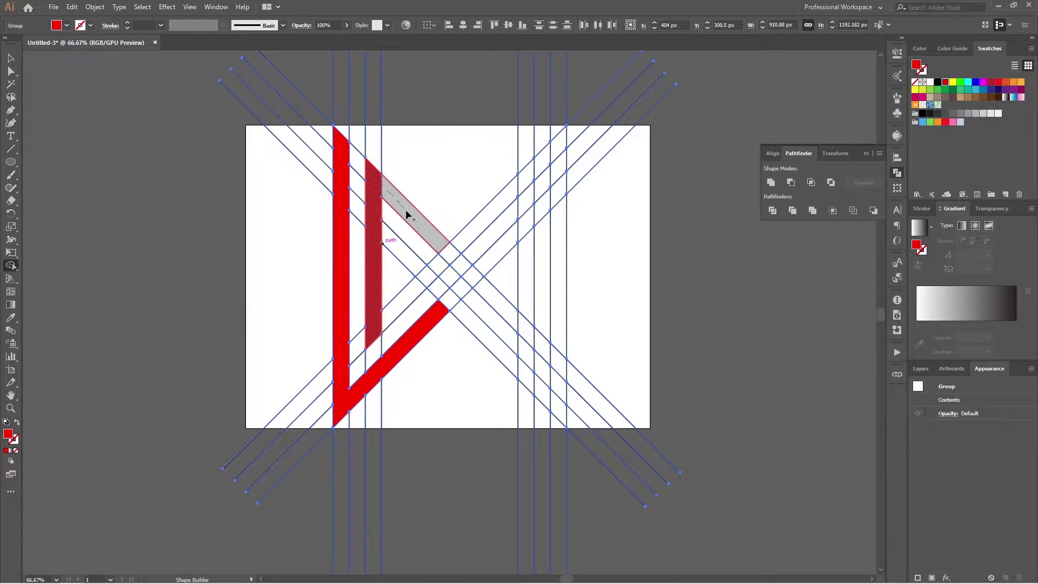
mouse_move(407, 214)
left_mouse_down()
mouse_move(447, 253)
mouse_move(527, 171)
mouse_move(530, 336)
left_mouse_up()
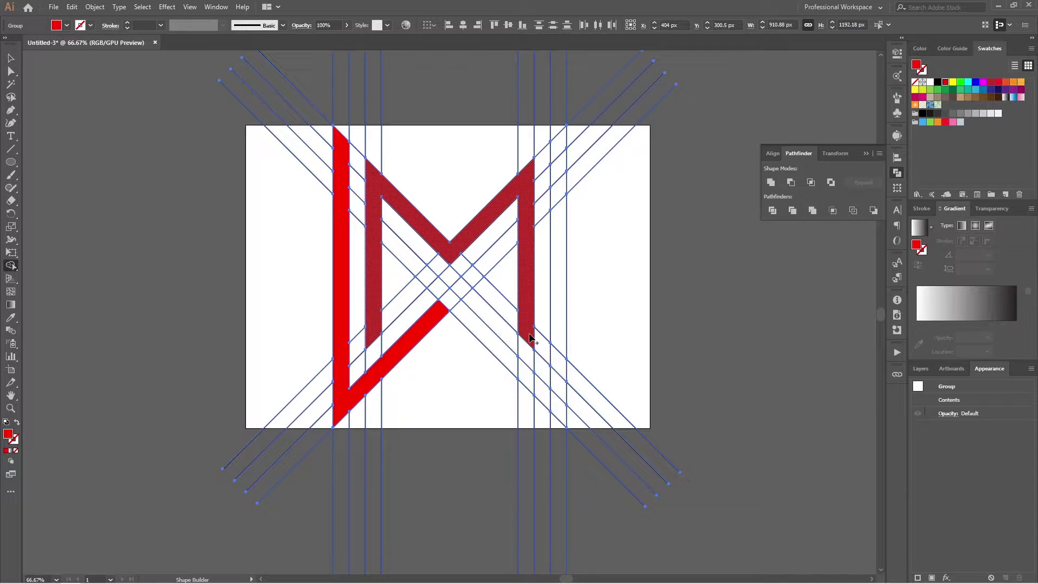
left_click_drag(530, 336, 469, 273)
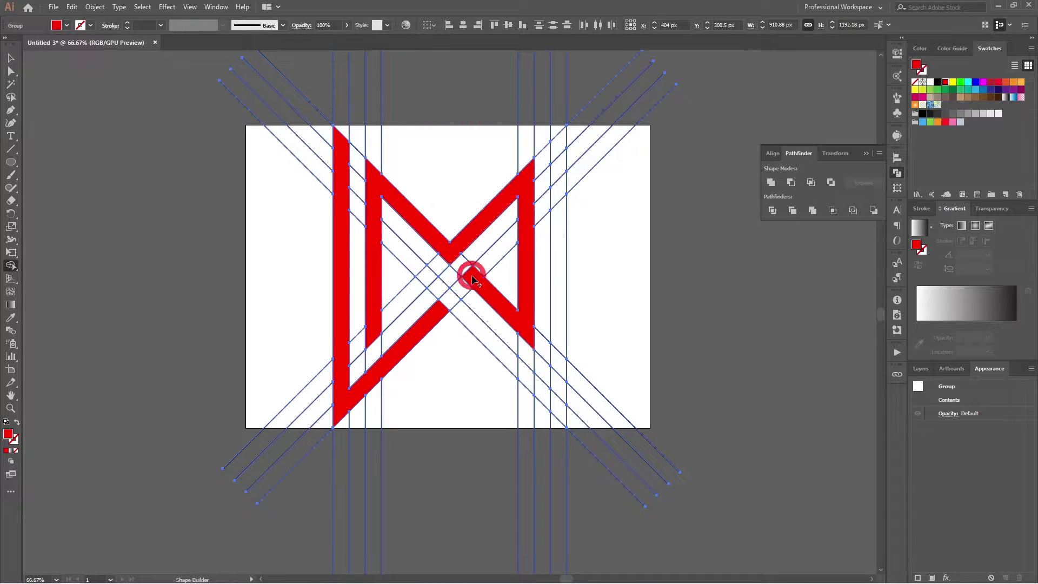
left_click_drag(443, 308, 453, 304)
left_click(464, 281)
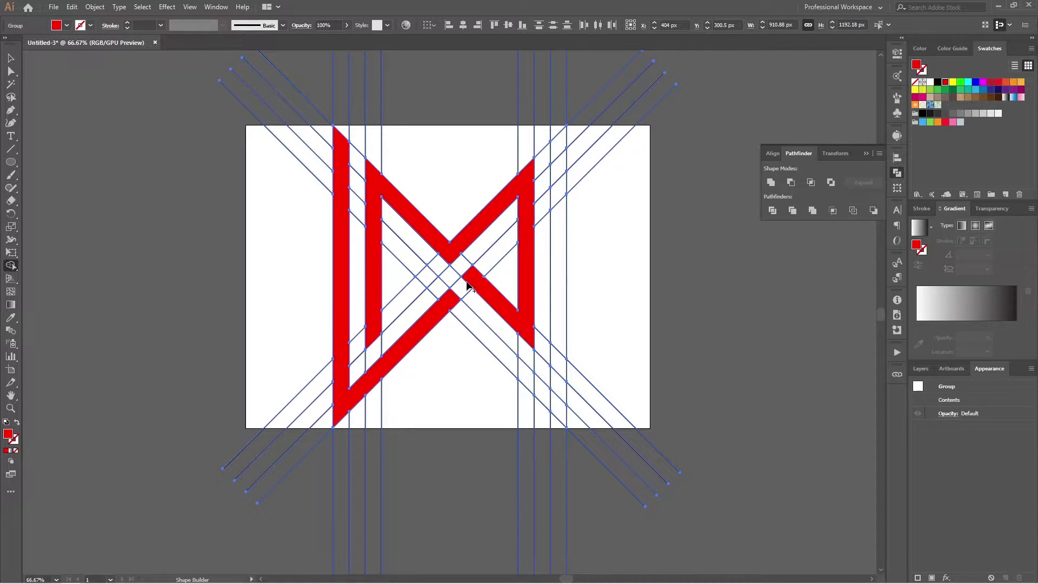
Step: Merge the lowest descending diagonal with the outer right vertical strip, and extend the inner left band through the small square to the crossing
scroll(485, 313, "down", 2)
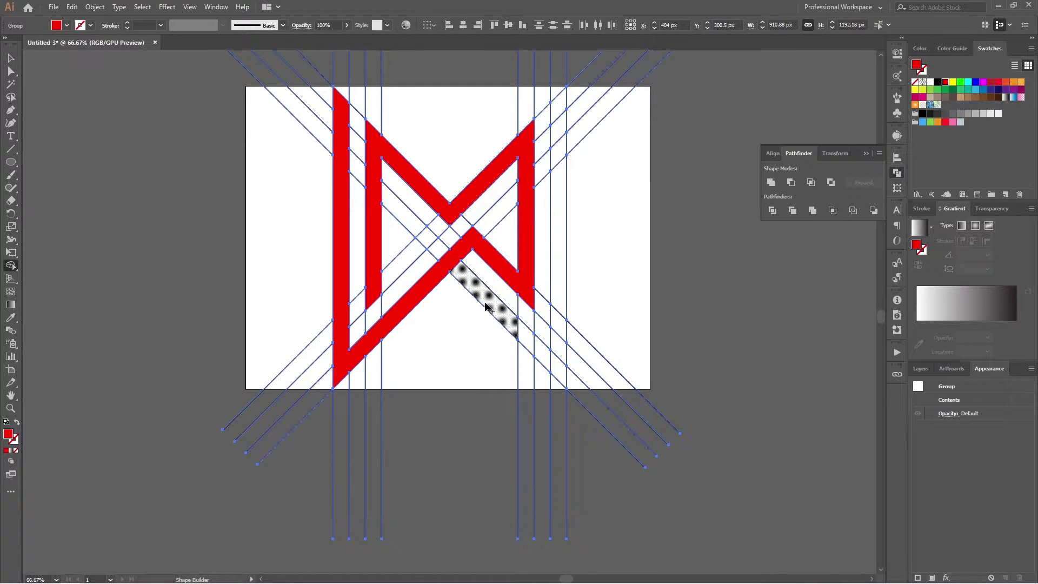
left_click_drag(454, 269, 562, 367)
left_click_drag(567, 404, 560, 336)
left_click_drag(560, 257, 559, 131)
left_click_drag(394, 301, 417, 265)
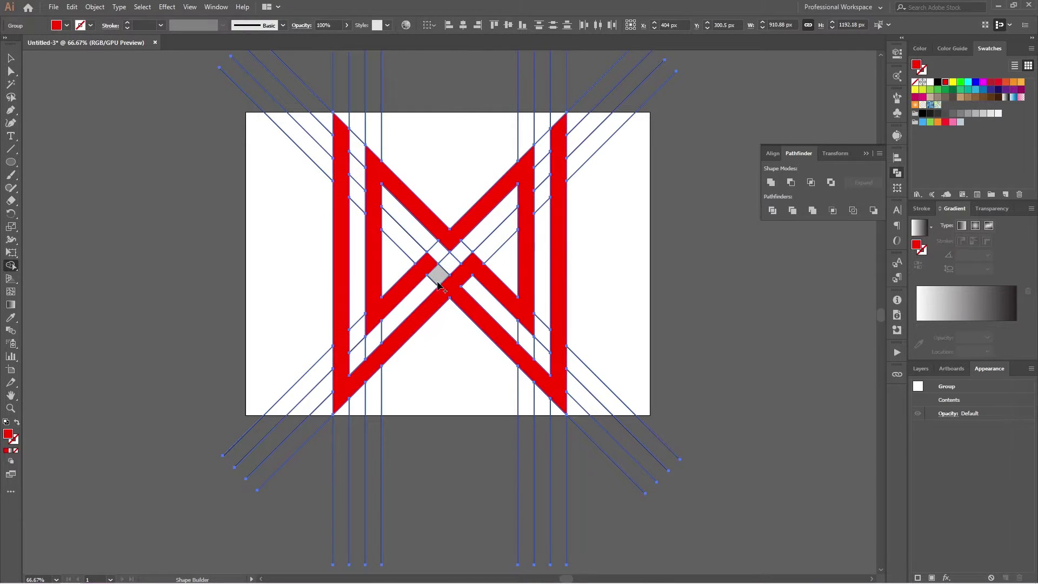
left_click(439, 276)
Step: Select all leftover unfilled construction lines with the Magic Wand and delete them
key("v")
left_click(634, 239)
scroll(631, 268, "up", 3)
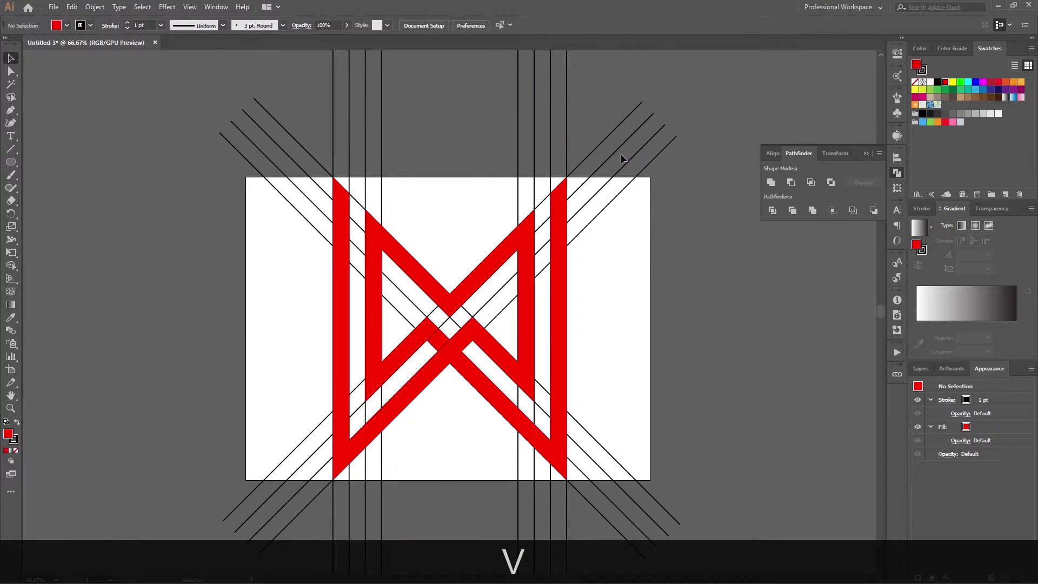
key("y")
left_click(630, 186)
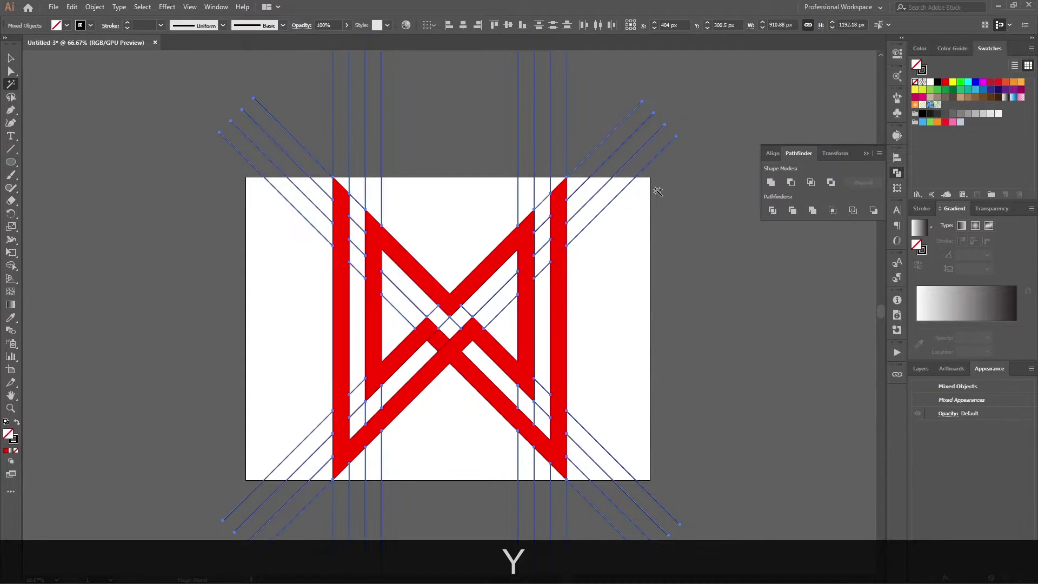
key("Delete")
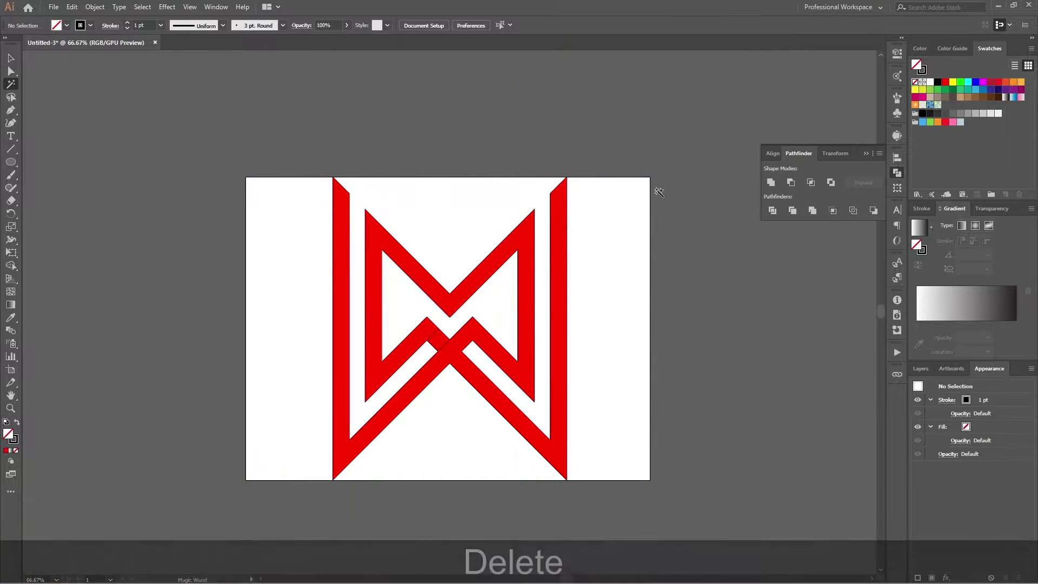
Step: Select the whole red artwork and remove its stroke
key("v")
left_click_drag(630, 160, 185, 532)
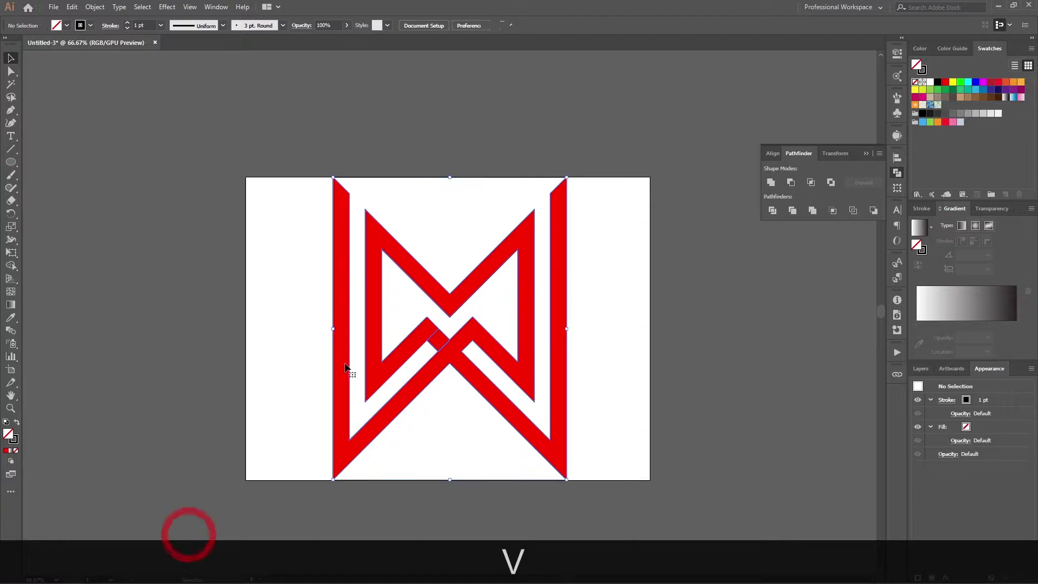
left_click(922, 70)
left_click(915, 82)
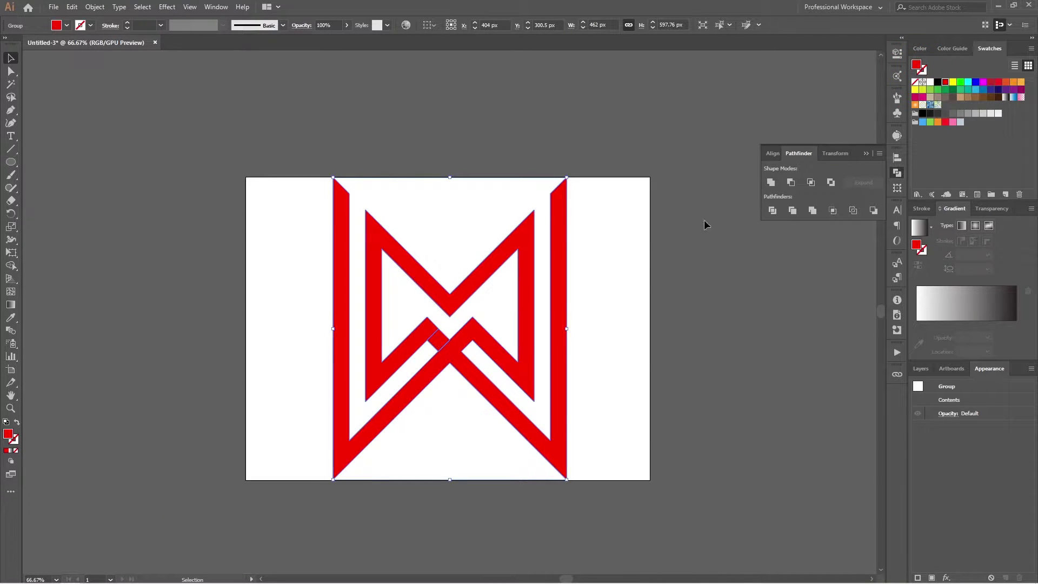
left_click(604, 276)
left_click(438, 349)
key("alt")
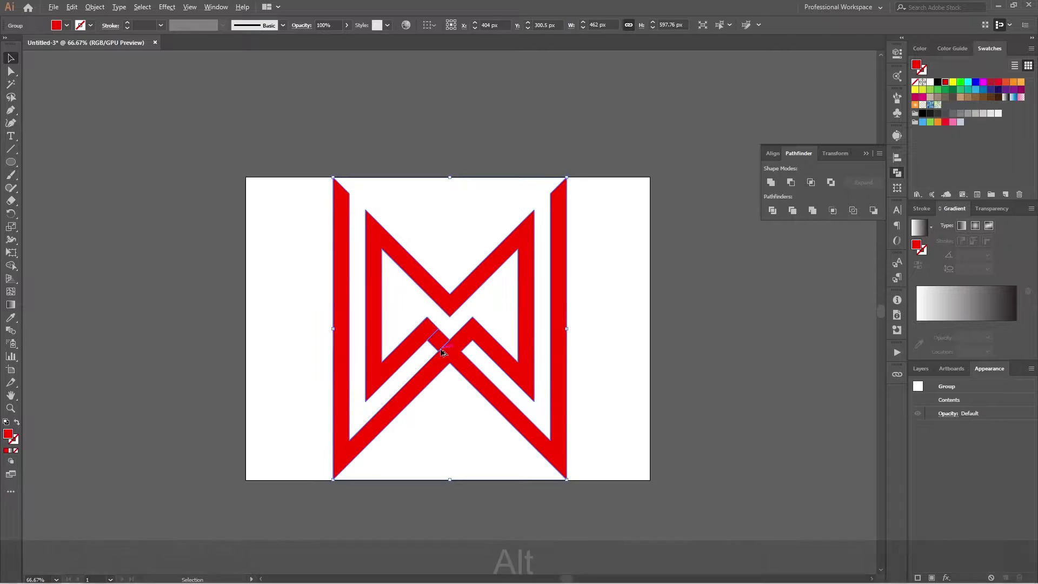
scroll(442, 352, "up", 4)
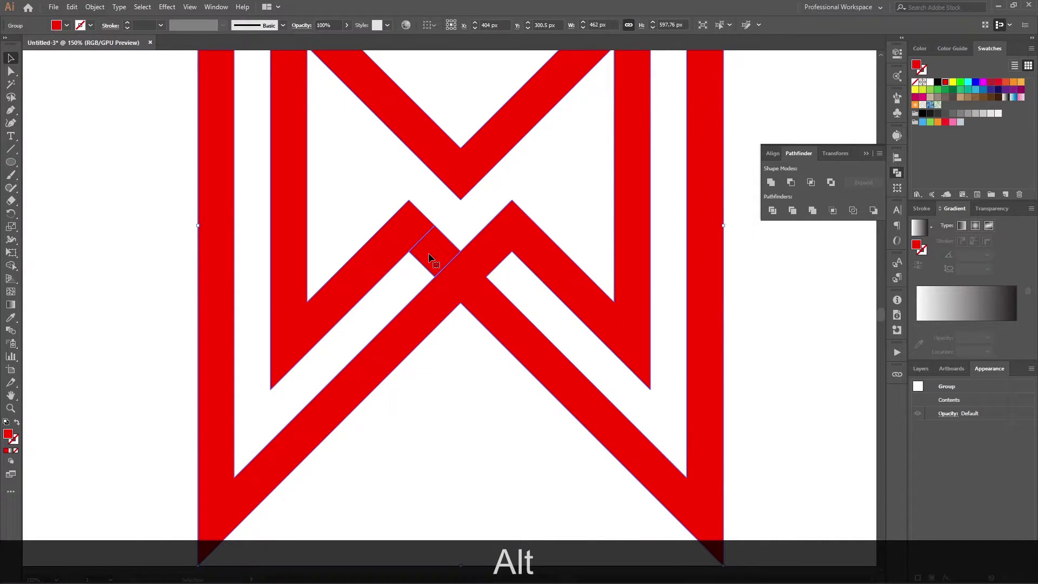
left_click_drag(430, 257, 452, 274)
key("ctrl+alt+z")
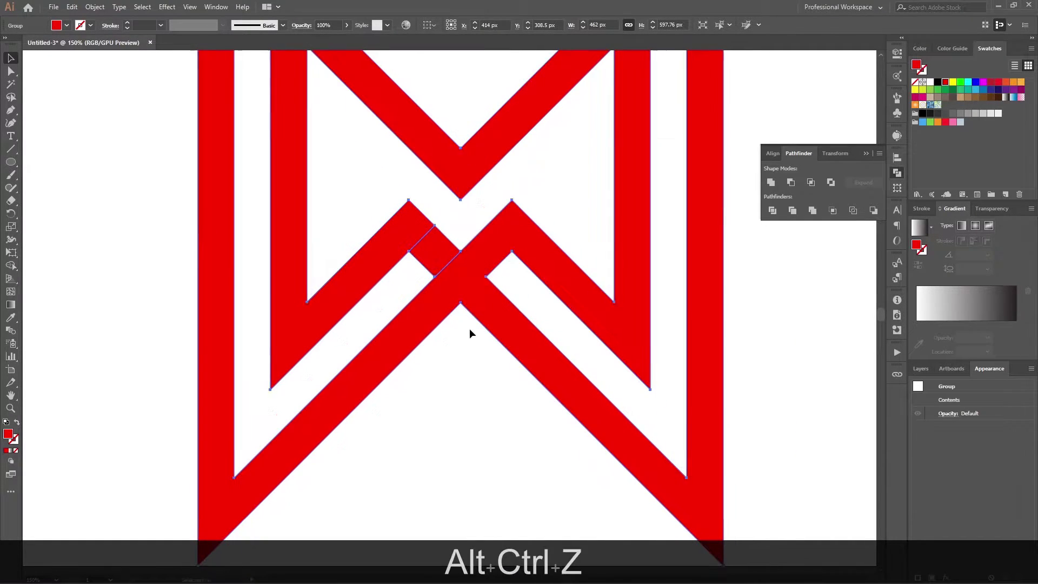
Step: Ungroup the red artwork's outermost group
left_click(443, 359)
right_click(435, 263)
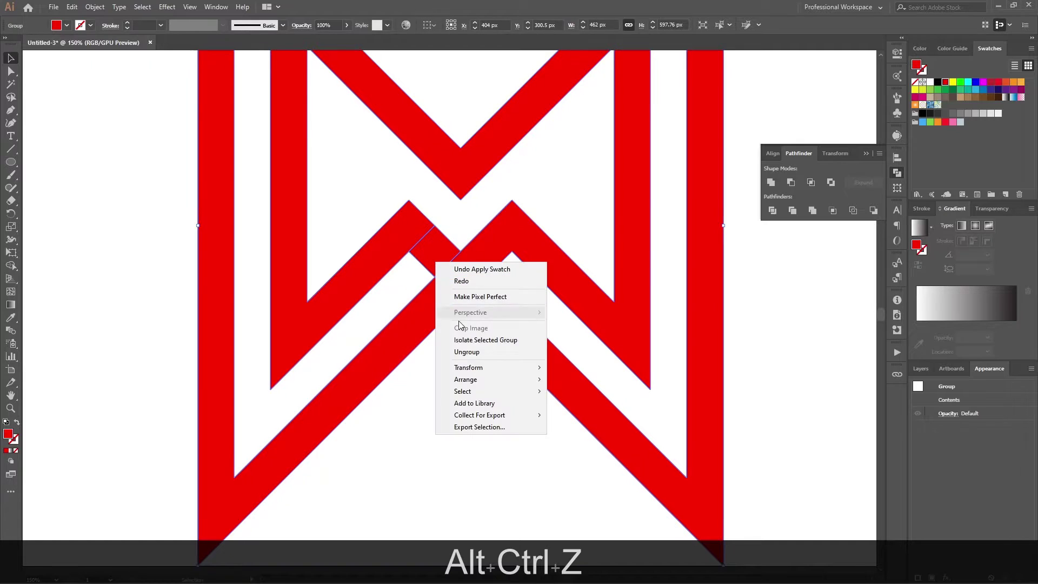
left_click(475, 350)
left_click(437, 243)
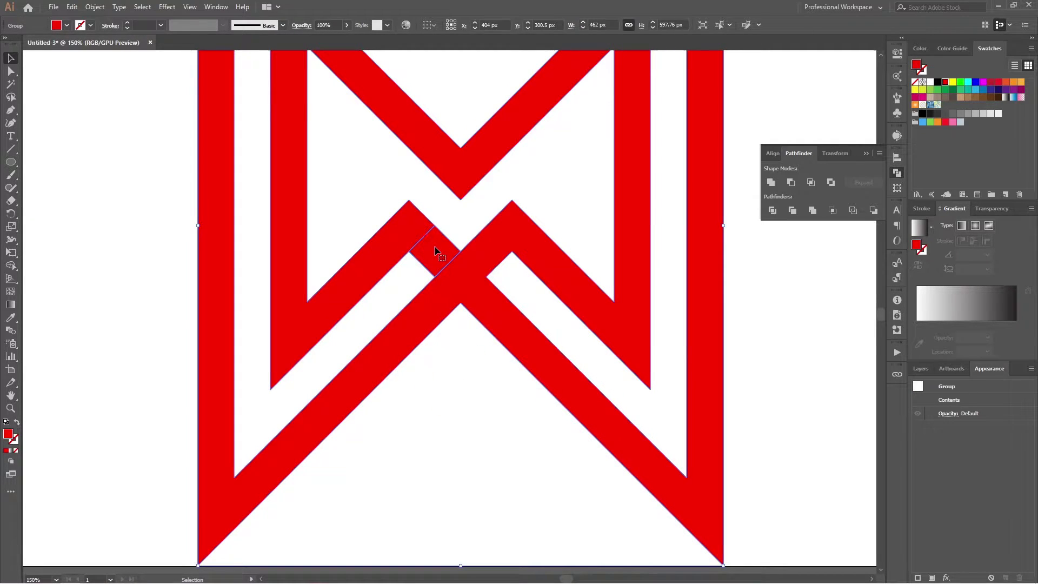
left_click_drag(432, 246, 490, 303)
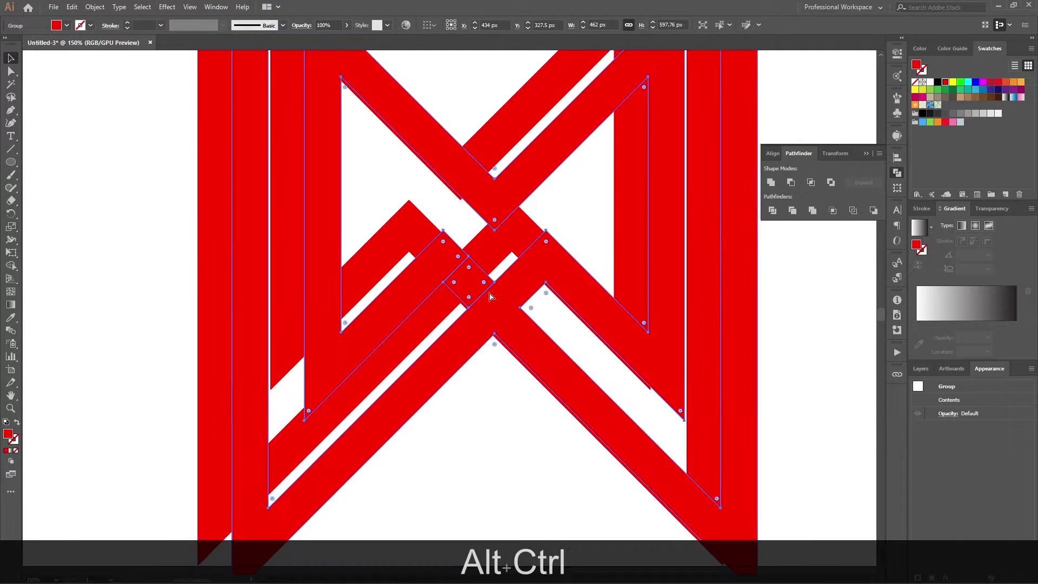
key("ctrl+alt+z")
Step: Ungroup the artwork's remaining nested groups so that the small square at the crossing is a separate path
right_click(446, 266)
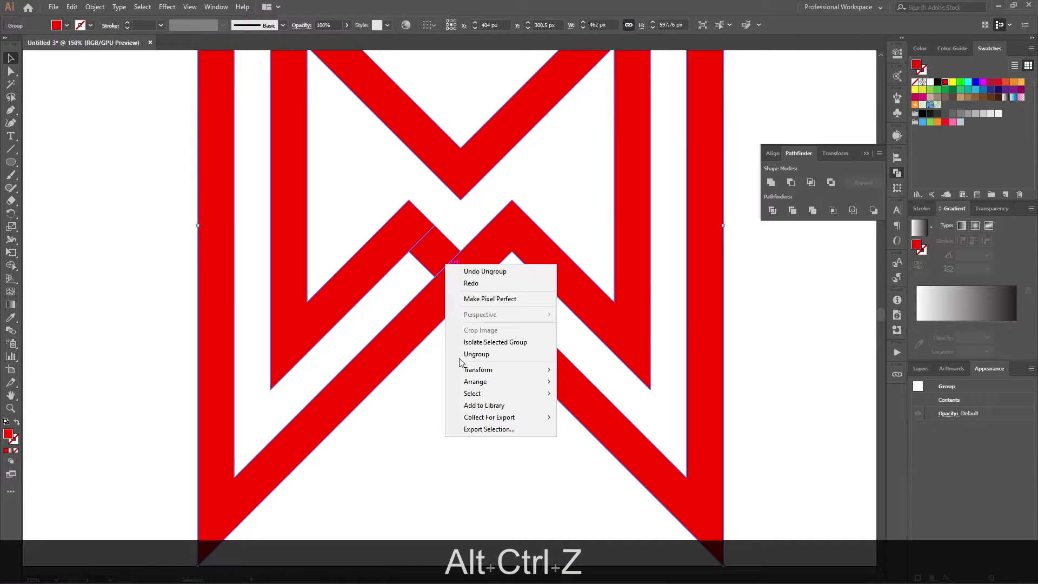
left_click(481, 354)
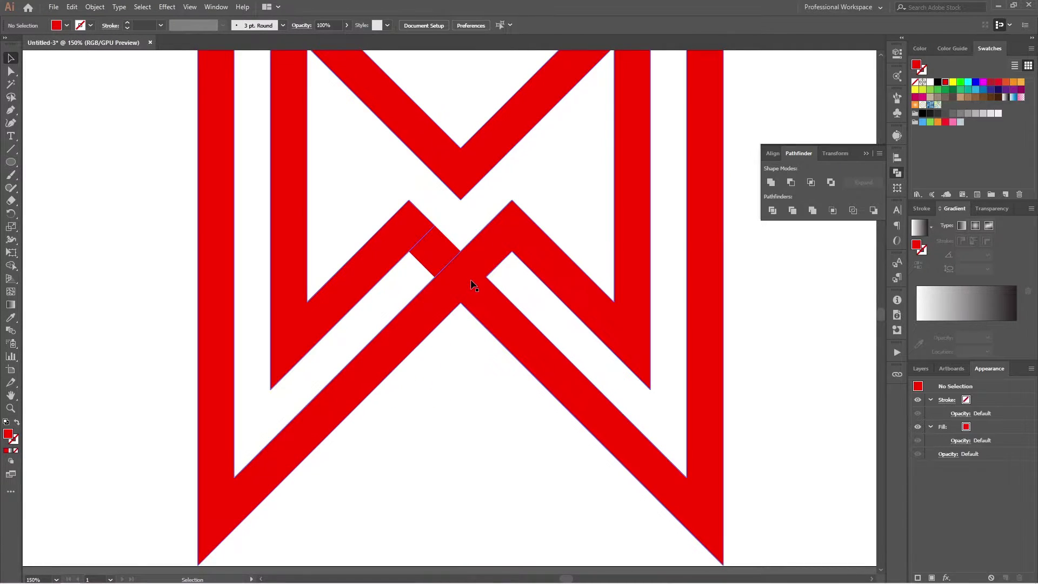
key("ctrl+g")
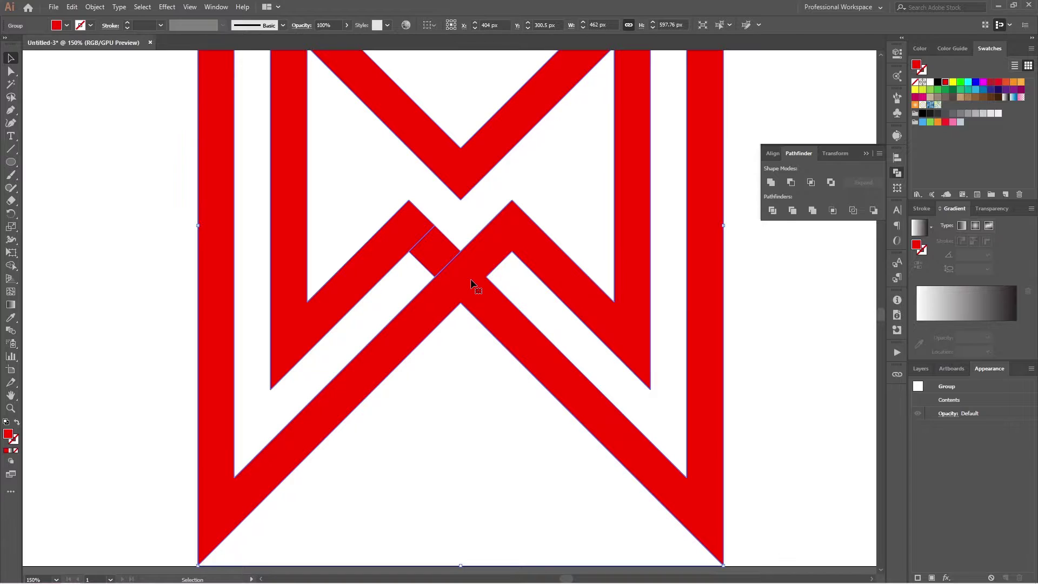
key("ctrl+shift+g")
key("ctrl+shift+g")
key("ctrl+shift+g")
key("ctrl+shift+g")
key("ctrl+shift+g")
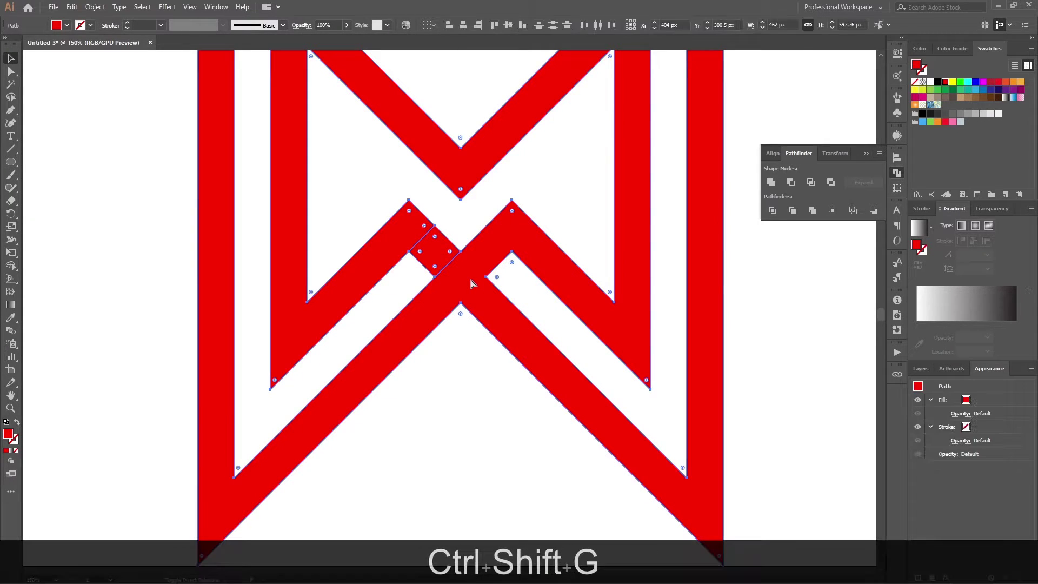
left_click(462, 366)
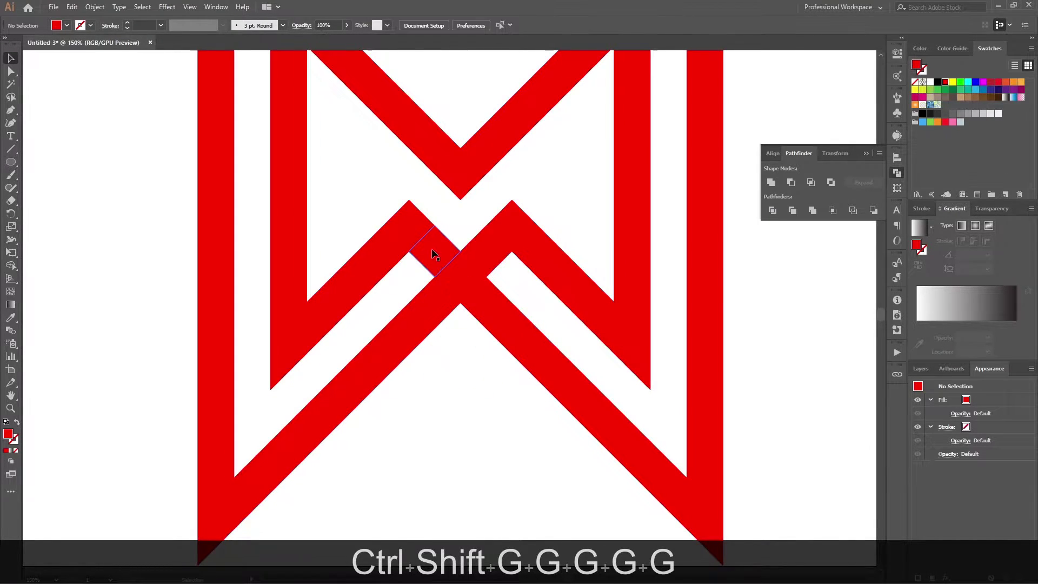
Step: Fill the small square at the crossing with yellow
left_click(438, 253)
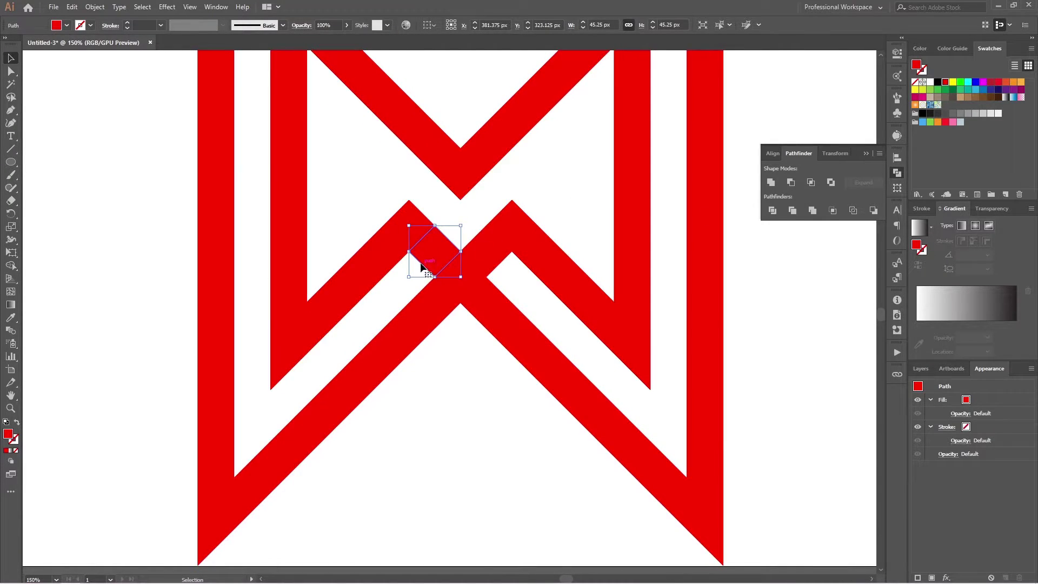
key("alt")
left_click(954, 83)
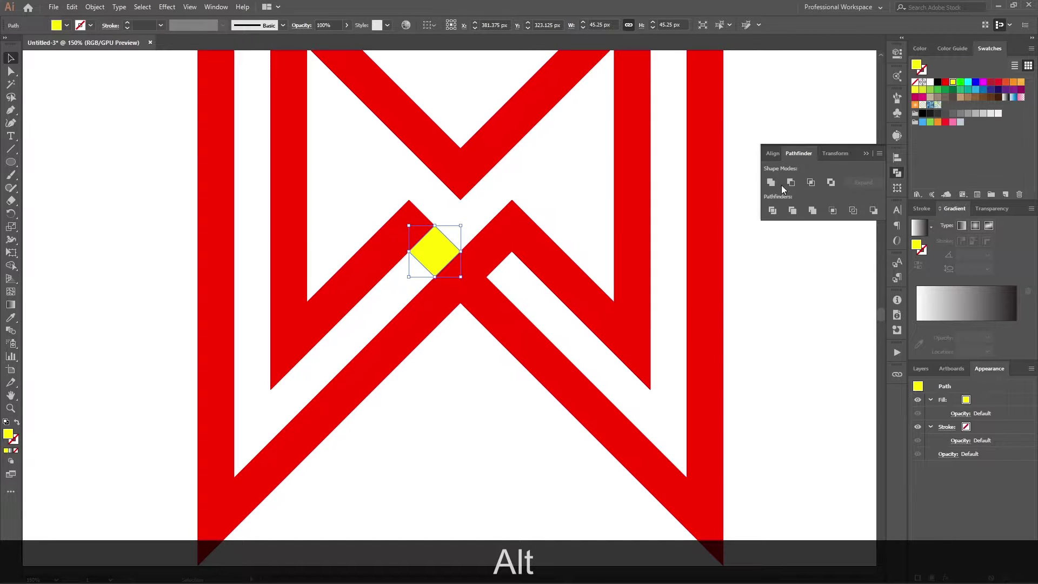
Step: Place a copy of the yellow square on the descending band just below the crossing and bring it to the front
left_click_drag(441, 256, 493, 308)
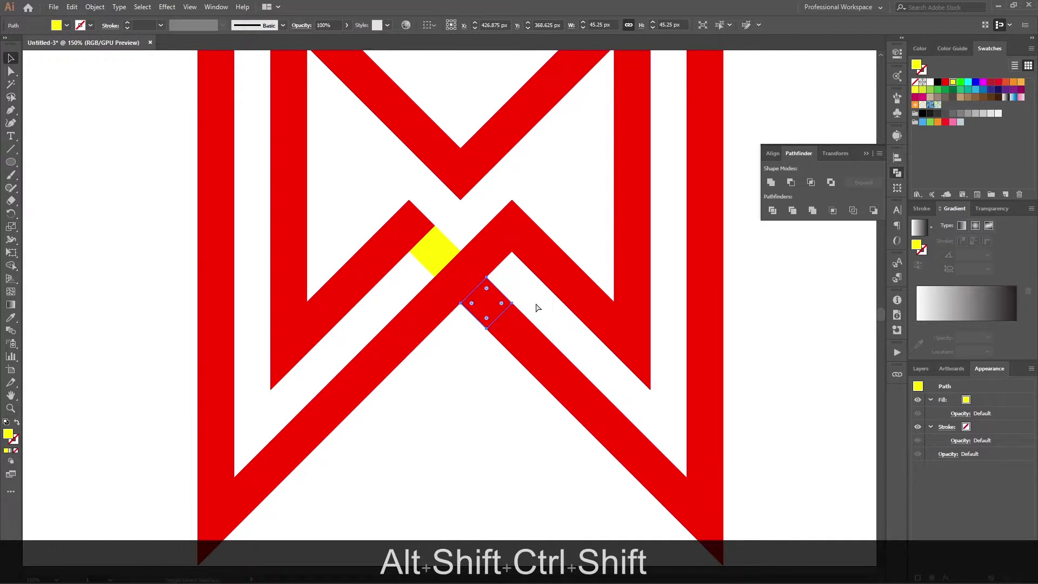
key("ctrl+shift+bracketright")
key("ctrl+shift+bracketright")
key("ctrl+shift+bracketright")
key("ctrl+shift+bracketright")
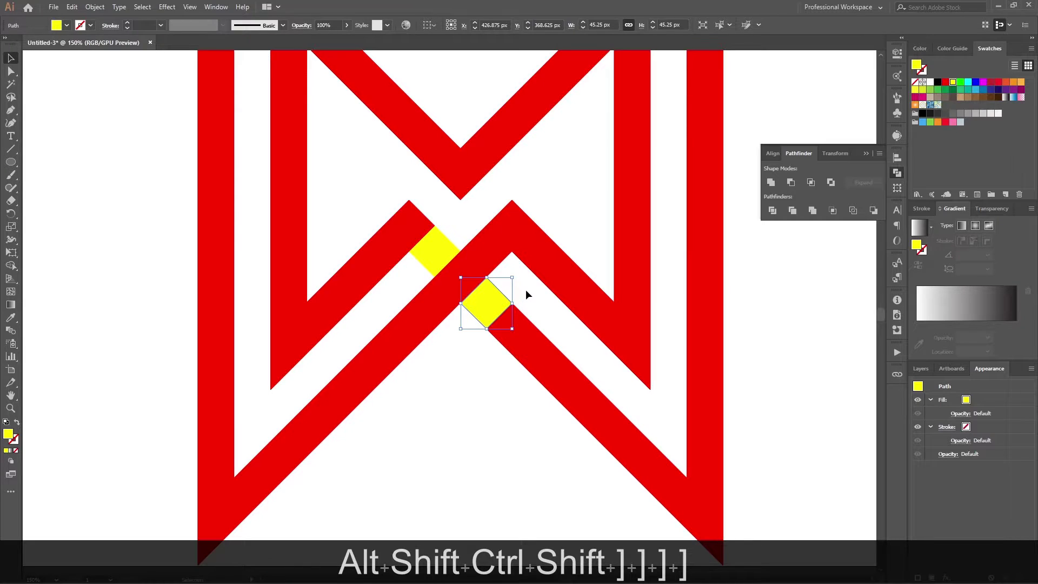
key("v")
left_click(525, 290)
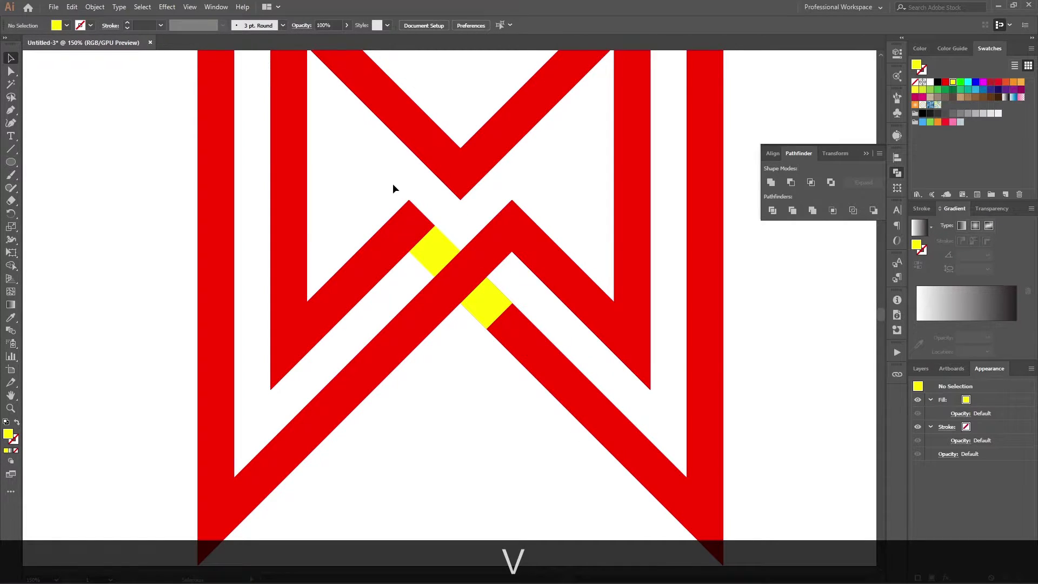
left_click_drag(392, 183, 567, 381)
key("shift+m")
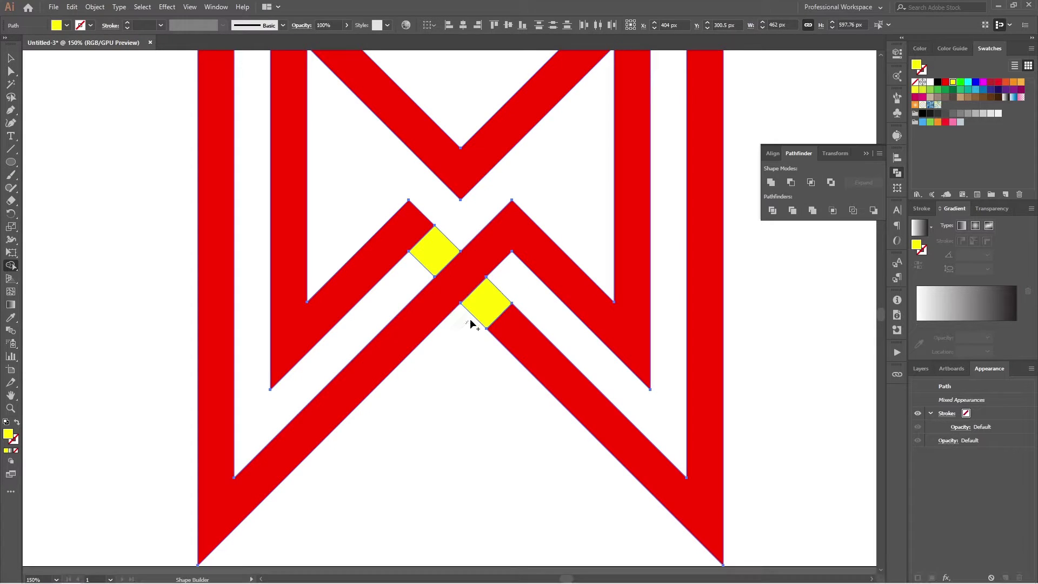
mouse_move(469, 319)
left_mouse_down()
mouse_move(512, 292)
mouse_move(479, 313)
left_mouse_up()
left_click_drag(460, 224, 455, 280)
key("ctrl+z")
key("v")
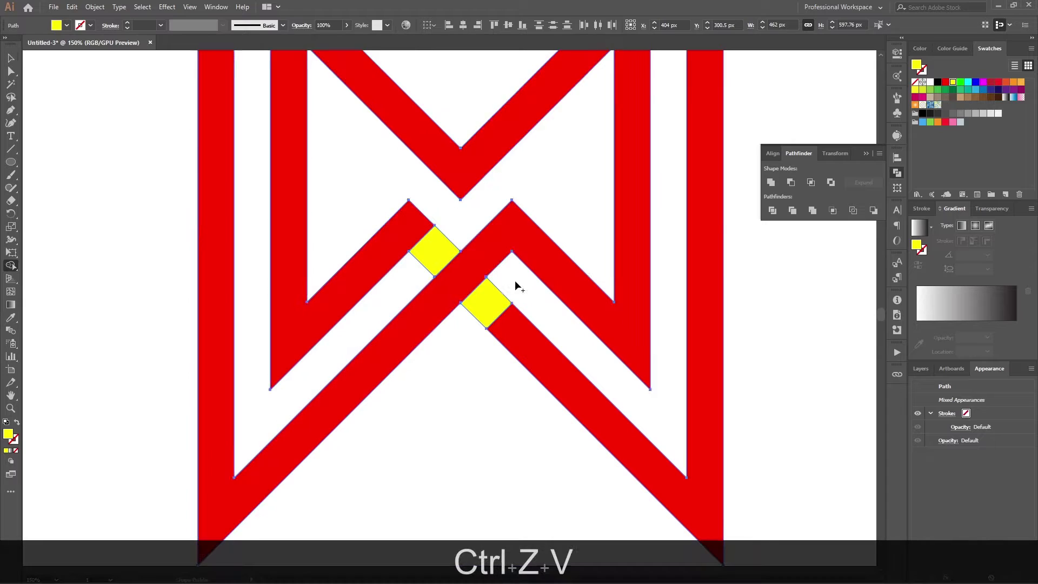
left_click(530, 283)
Step: Recolour both yellow squares beside the crossing dark red, using the fill colour D00000
scroll(529, 283, "down", 3)
scroll(464, 303, "right", 3)
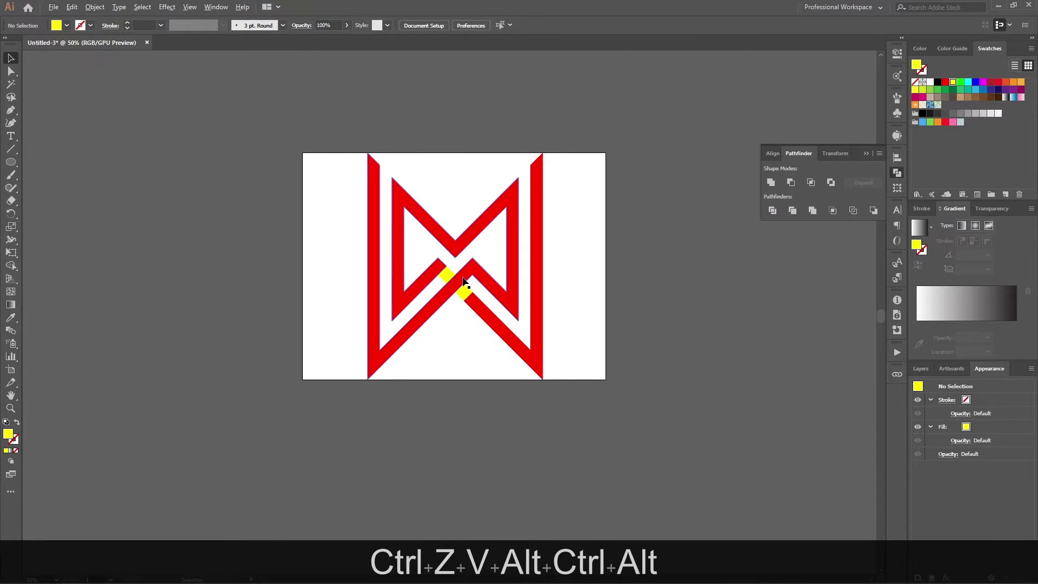
scroll(474, 338, "up", 4)
left_click(474, 338)
left_click(398, 265, "shift")
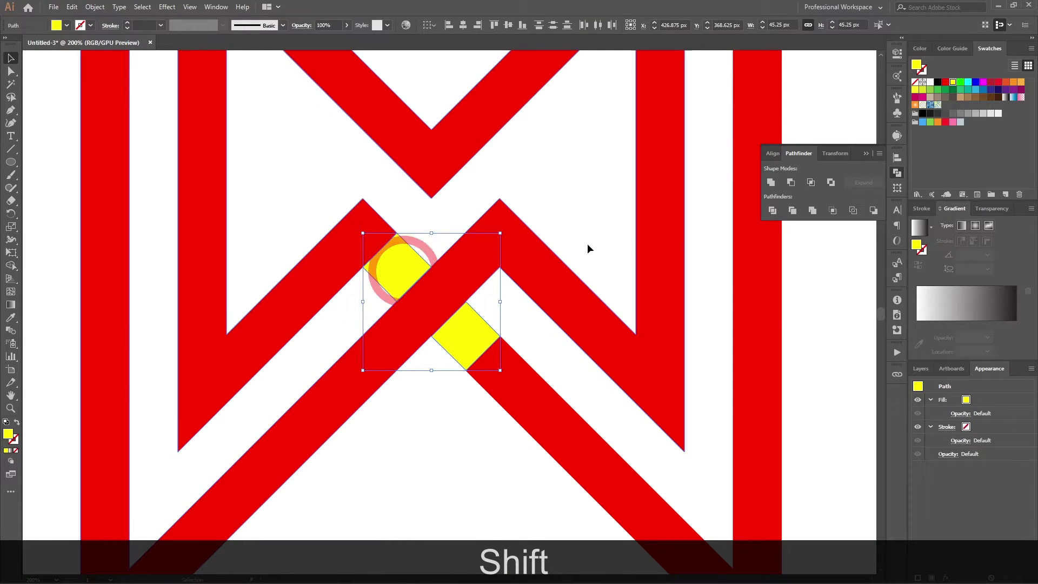
left_click(944, 82)
left_click(919, 48)
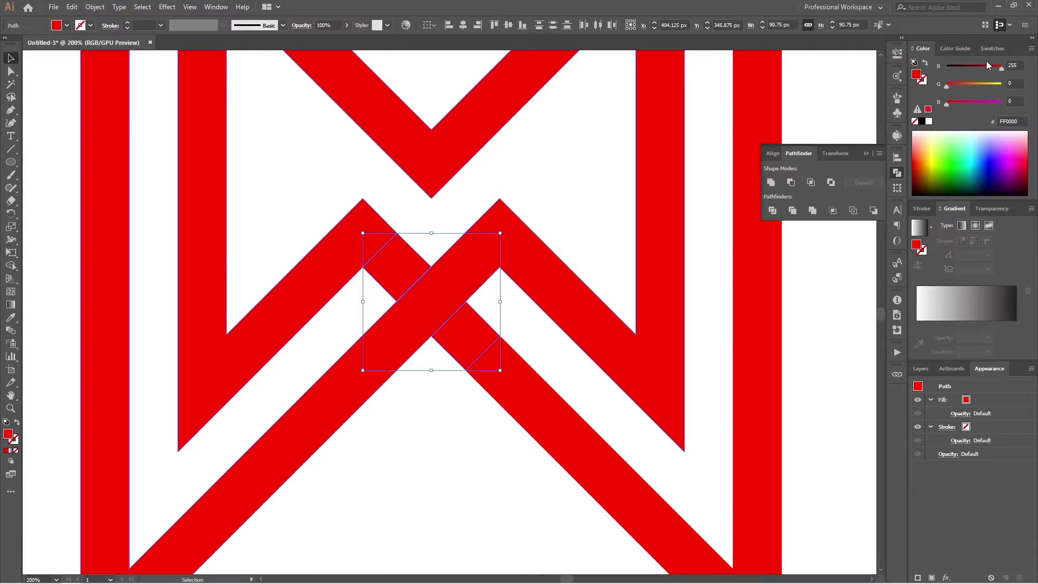
left_click_drag(1000, 67, 990, 66)
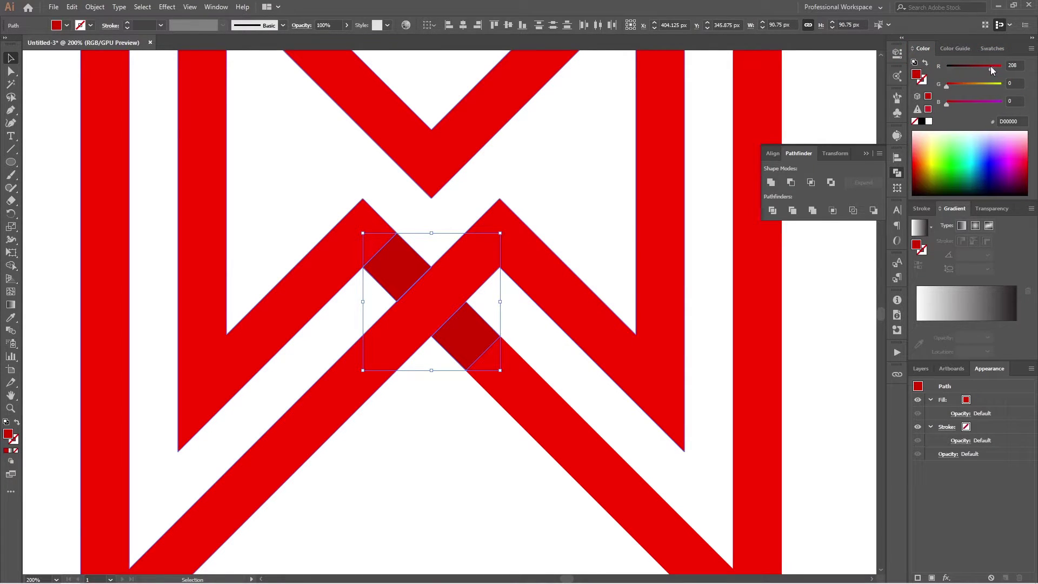
scroll(617, 135, "down", 1)
left_click(617, 135)
Step: Group the whole red artwork and move it off the artboard, to its lower right
scroll(585, 218, "down", 5)
scroll(684, 225, "right", 1)
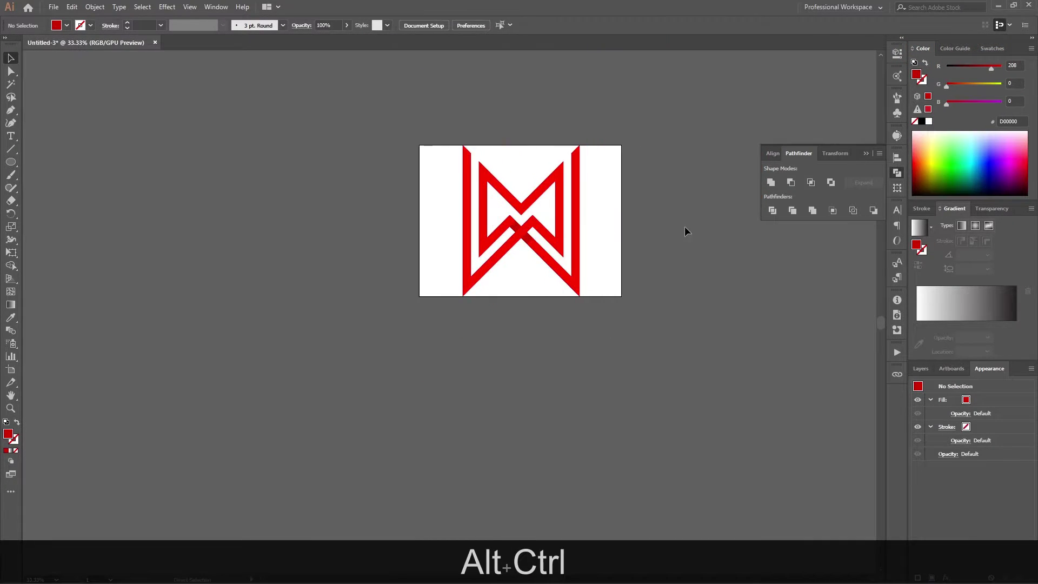
left_click(626, 222)
key("ctrl+a")
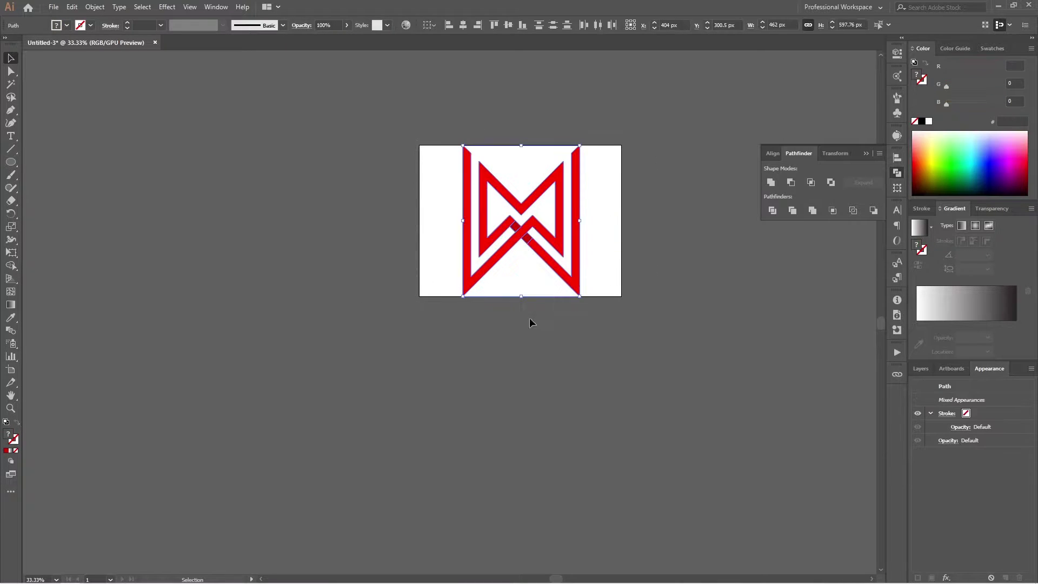
key("ctrl+g")
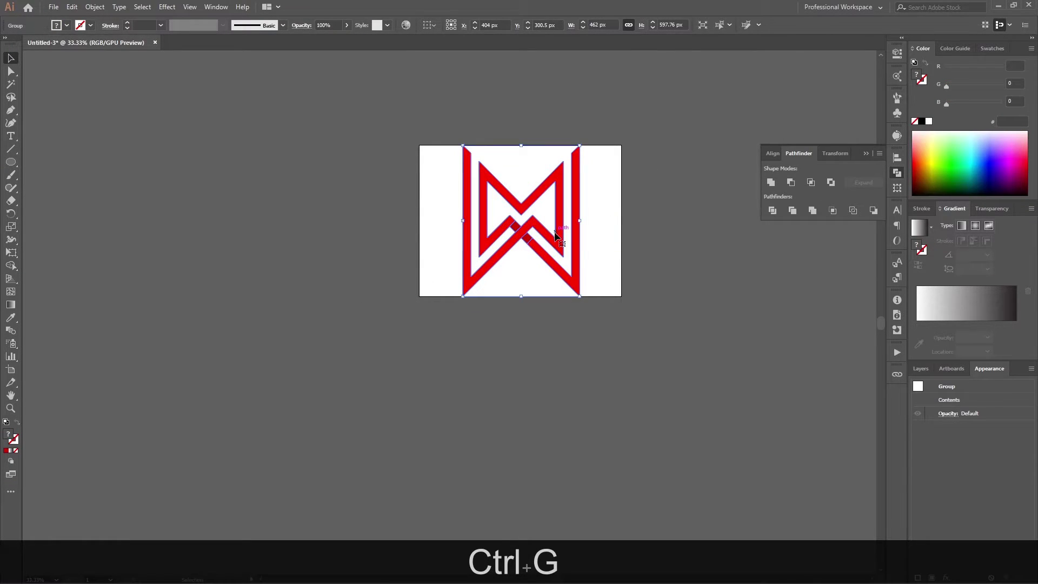
left_click_drag(557, 235, 847, 379)
Step: Draw a vertical line about 759 px long near the artboard's left edge and give it a black stroke
left_click_drag(521, 295, 526, 354)
scroll(520, 332, "up", 2)
scroll(547, 350, "up", 1)
scroll(548, 350, "down", 1)
scroll(548, 352, "down", 1)
key("backslash")
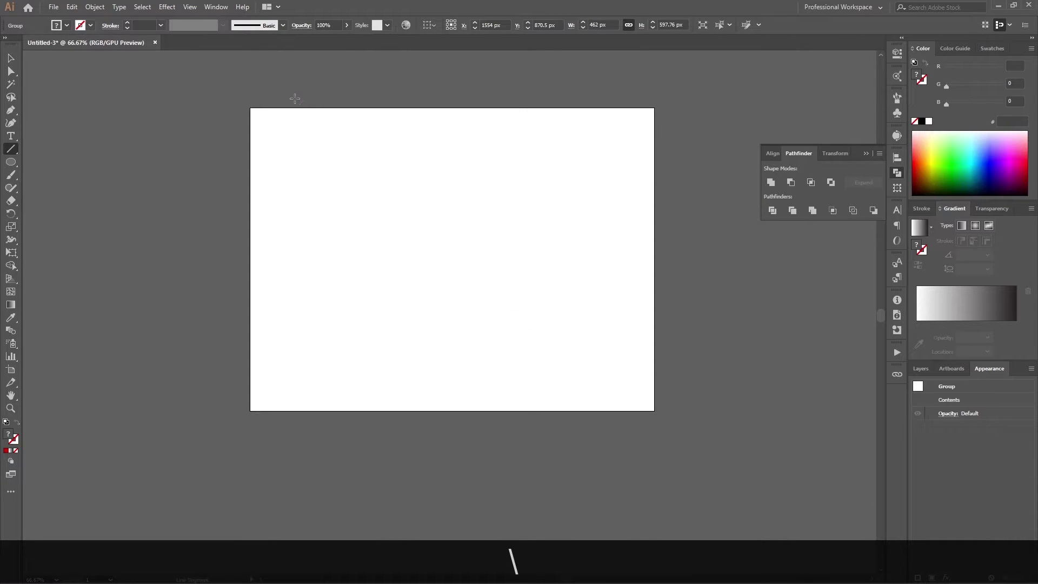
left_click_drag(273, 85, 275, 468)
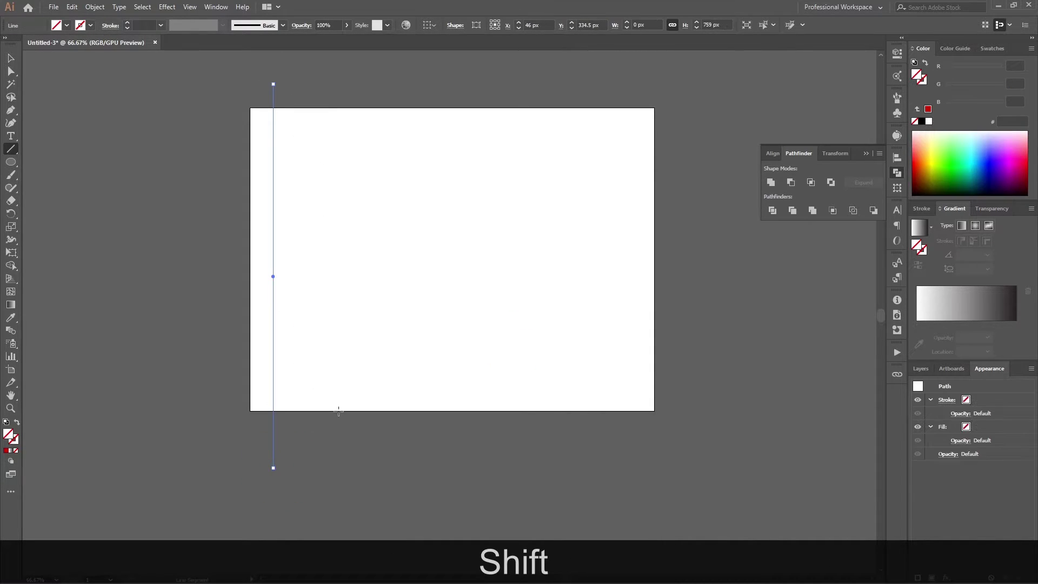
left_click(922, 121)
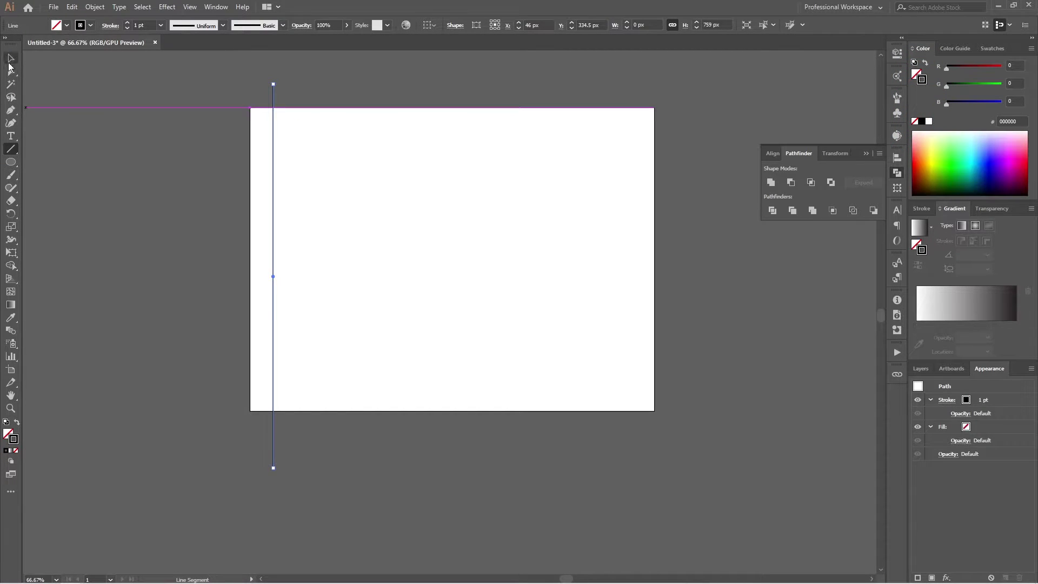
Step: Copy the vertical line about 17.5 px to its right and repeat that copy 27 times to form a row of evenly spaced lines
left_click(10, 58)
left_click(234, 215)
left_click(273, 265)
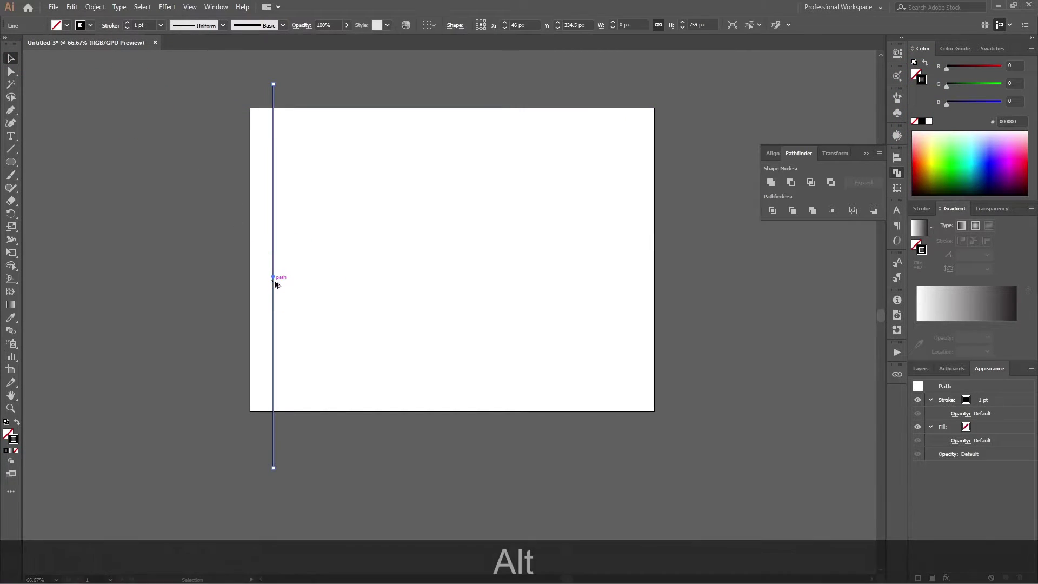
left_click_drag(274, 282, 281, 281)
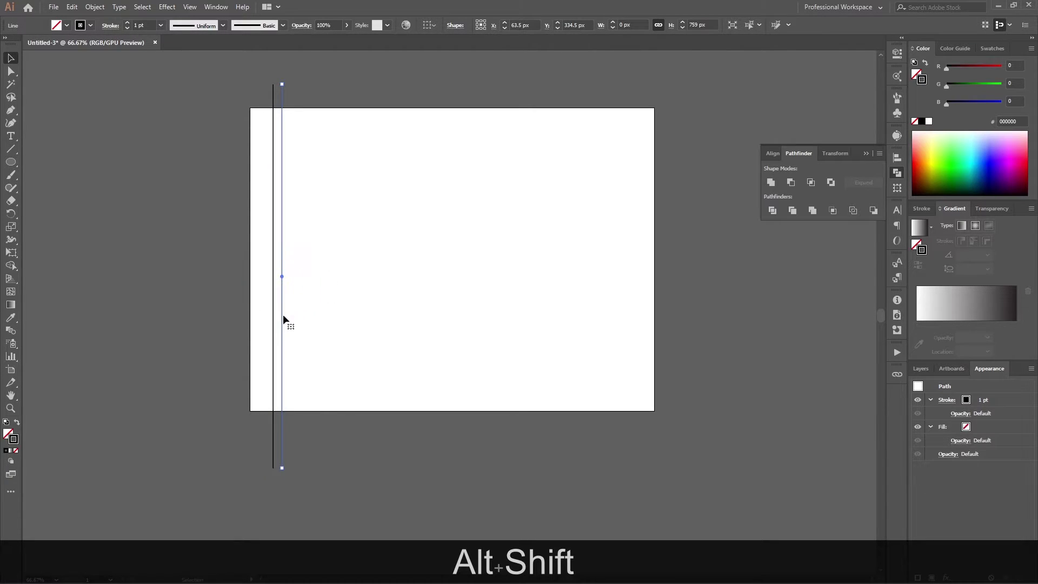
key("ctrl+d")
key("ctrl+d")
key("ctrl+d")
key("ctrl+d")
key("ctrl+d")
key("ctrl+d")
key("ctrl+d")
key("ctrl+d")
key("ctrl+d")
key("ctrl+d")
key("ctrl+d")
key("ctrl+d")
key("ctrl+d")
key("ctrl+d")
key("ctrl+d")
key("ctrl+d")
key("ctrl+d")
key("ctrl+d")
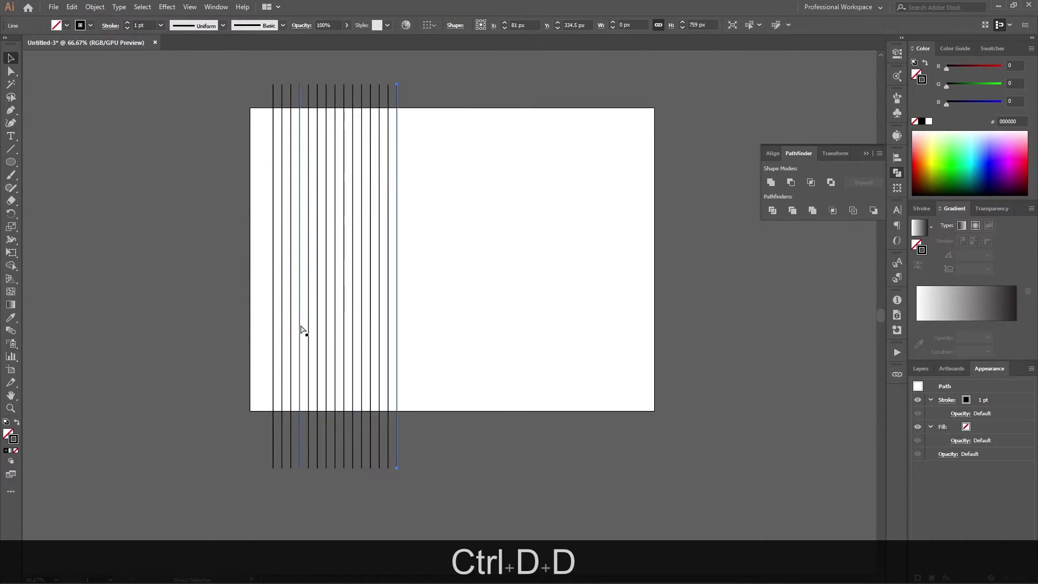
key("ctrl+d")
key("ctrl+d")
key("ctrl+d")
key("ctrl+d")
key("ctrl+d")
key("ctrl+d")
key("ctrl+d")
key("ctrl+d")
key("ctrl+d")
Step: Move all the vertical lines to the middle of the artboard and group them
left_click_drag(592, 109, 162, 378)
left_click_drag(544, 274, 95, 352)
left_click_drag(388, 311, 432, 304)
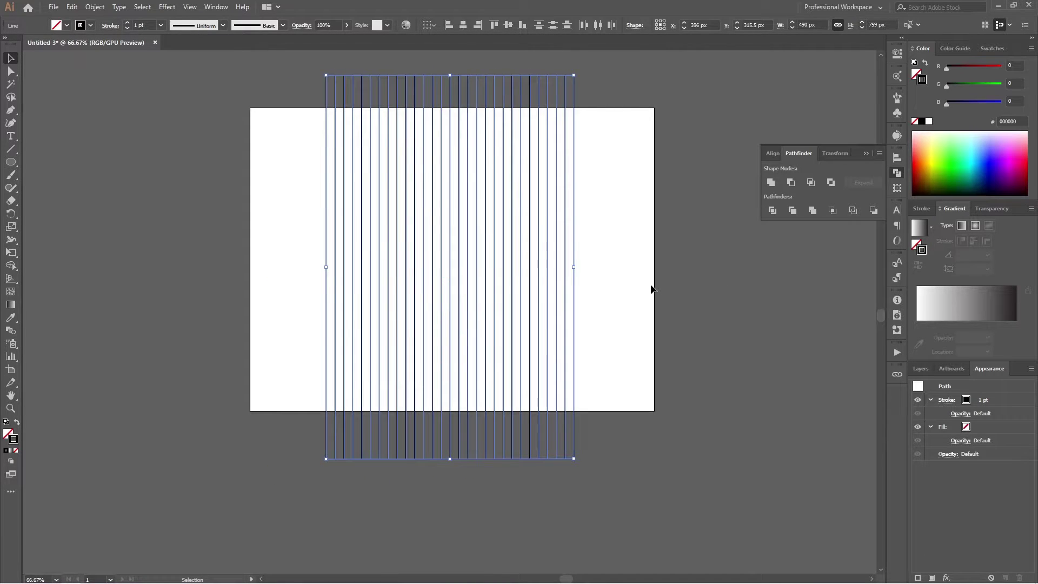
key("ctrl+g")
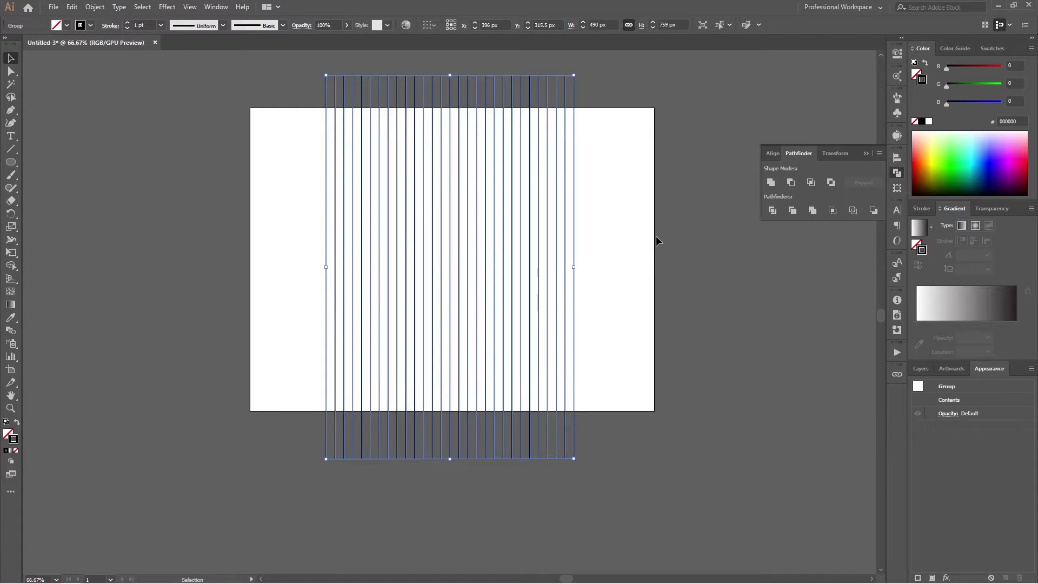
Step: Make a copy of the line group rotated by 60° and repeat the rotation once to form a triangular grid
key("r")
key("Return")
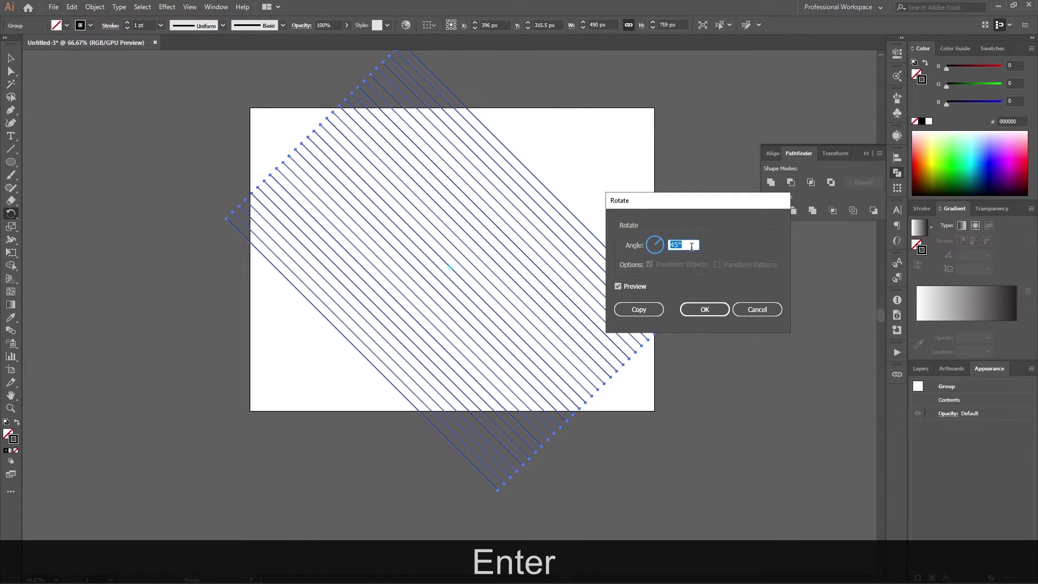
type("60")
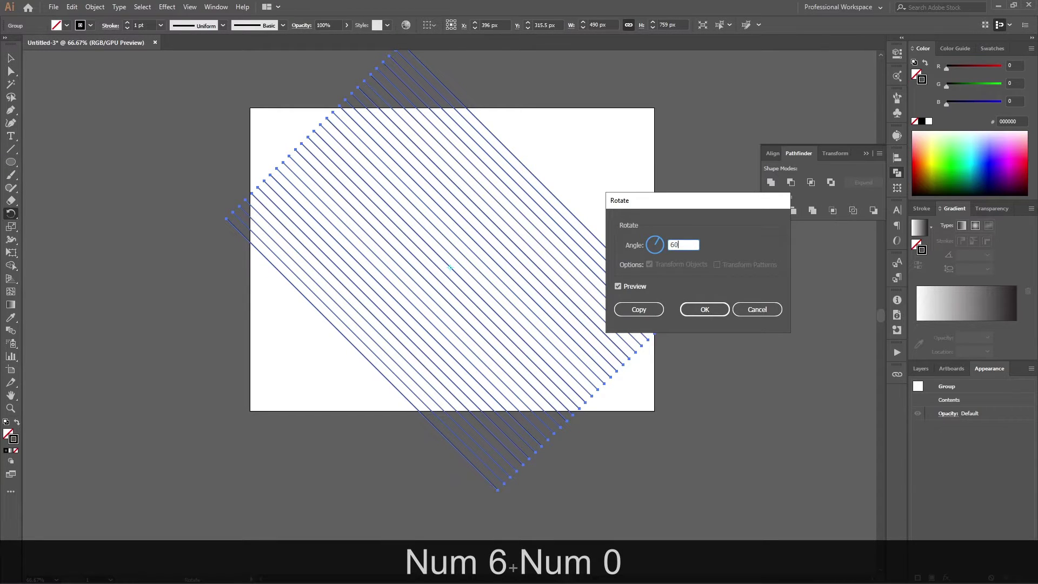
left_click(650, 310)
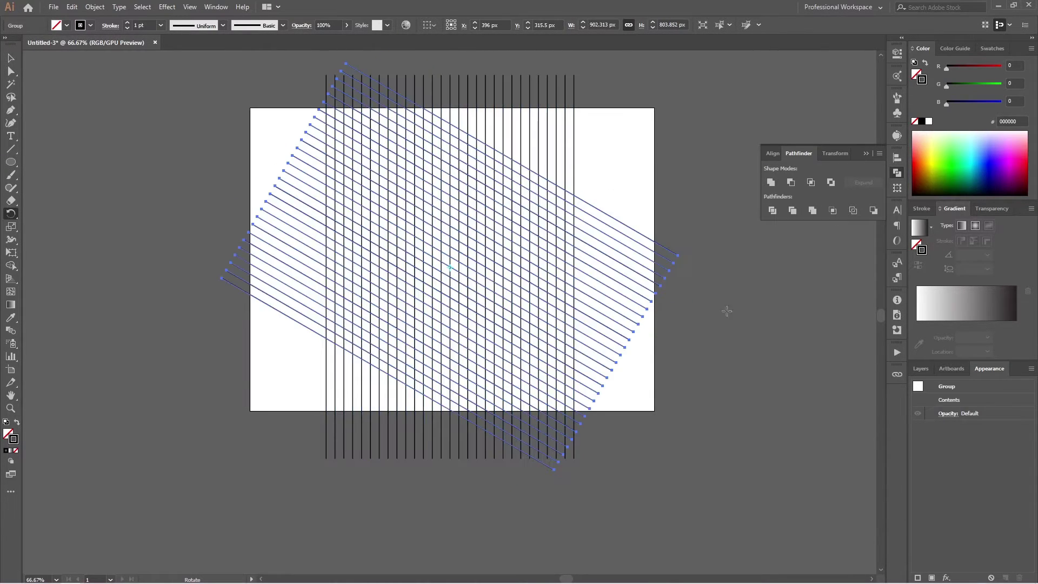
key("ctrl+d")
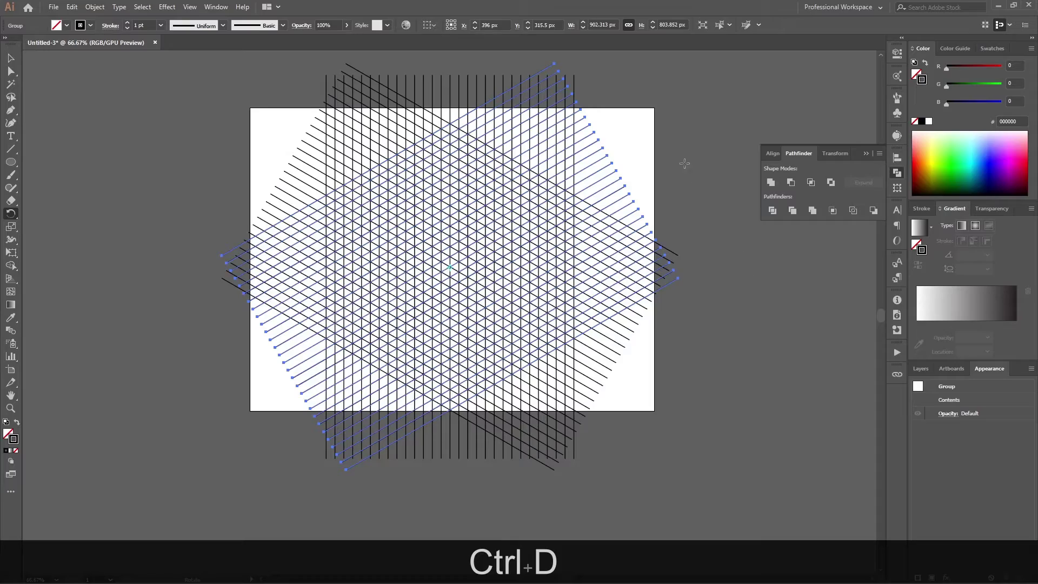
key("v")
left_click(641, 129)
scroll(449, 123, "up", 4)
left_click_drag(449, 123, 496, 287)
scroll(496, 288, "down", 5)
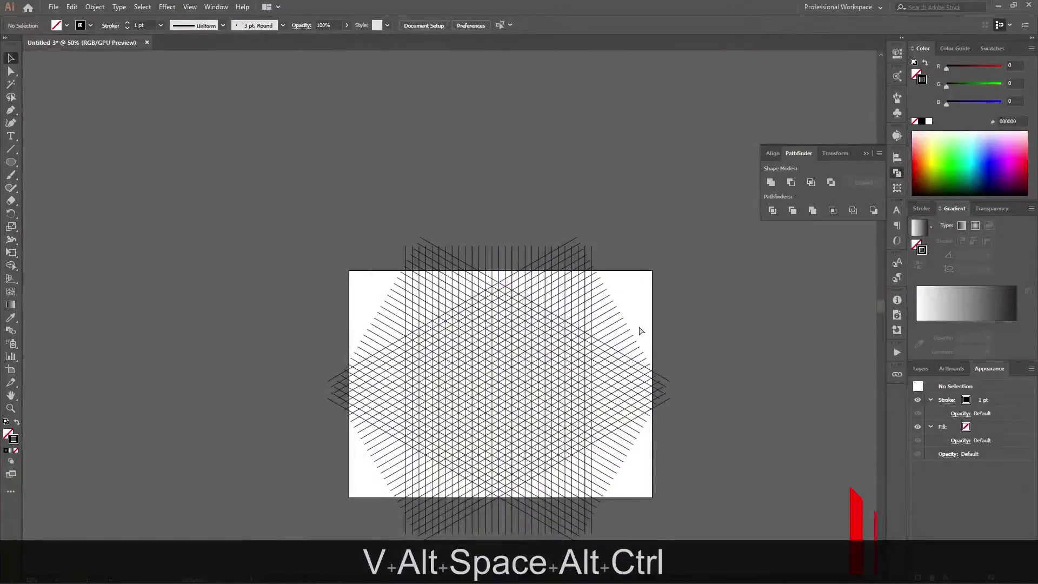
Step: Undo both rotated copies of the line group and delete its rightmost line
key("ctrl+z")
key("ctrl+z")
left_click(610, 306)
key("a")
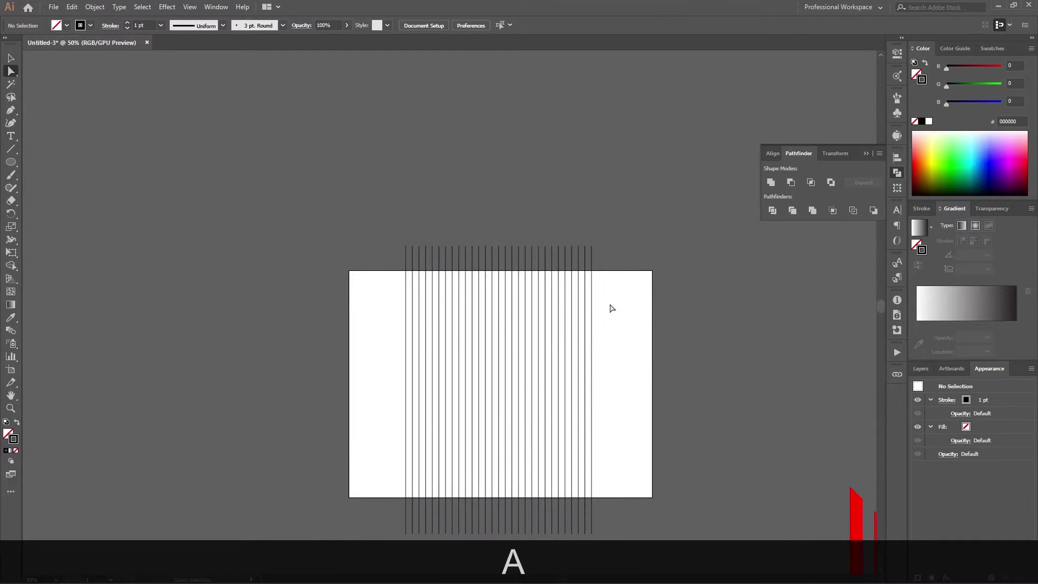
left_click(592, 309)
key("Delete")
key("Delete")
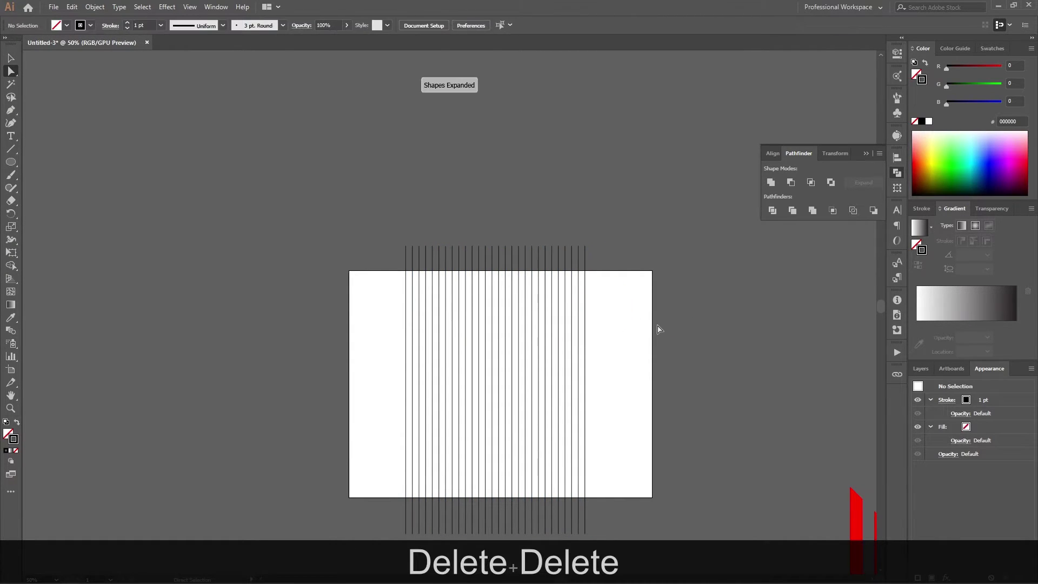
Step: Reposition the shortened line group around the artboard's middle and add two rotated copies of it at 60° increments
key("v")
left_click_drag(504, 352, 533, 361)
key("r")
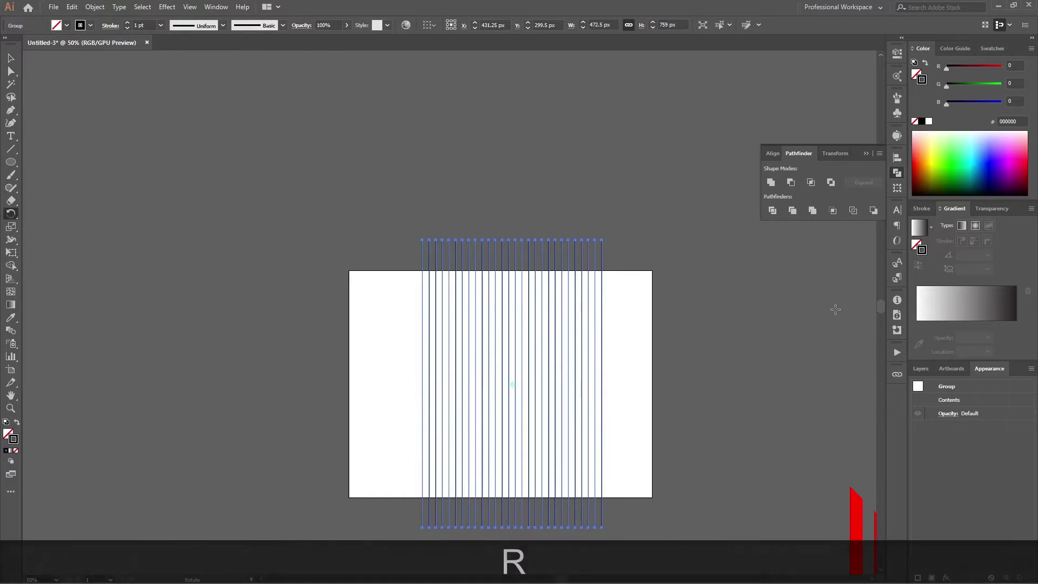
key("Return")
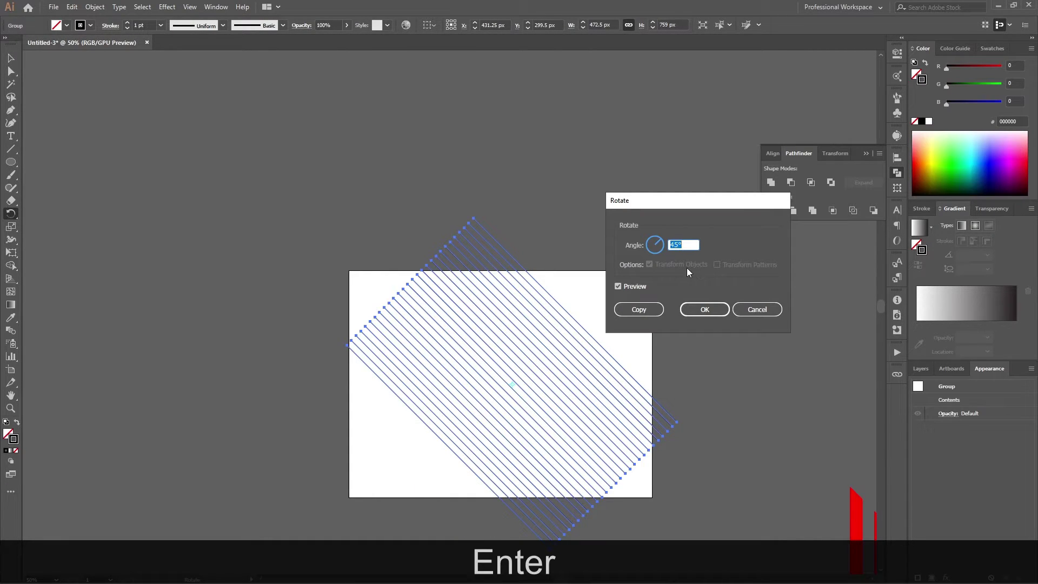
type("60")
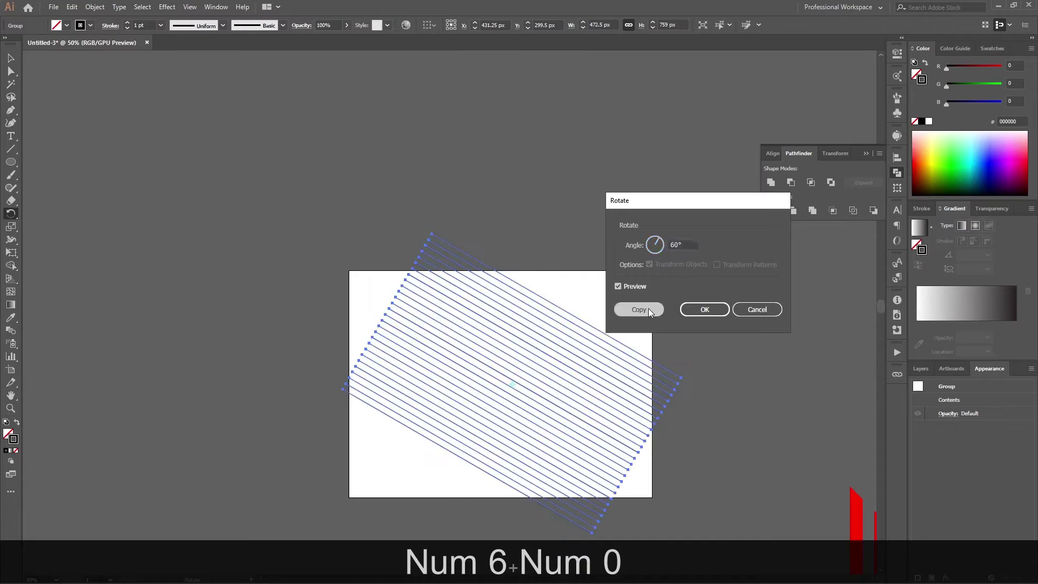
left_click(638, 309)
key("ctrl+d")
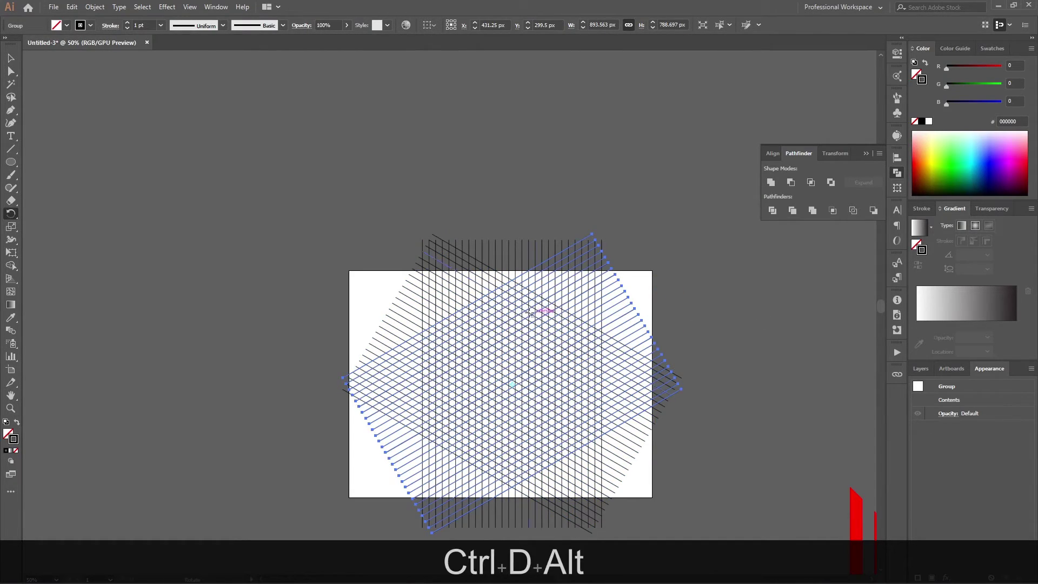
scroll(433, 216, "up", 6)
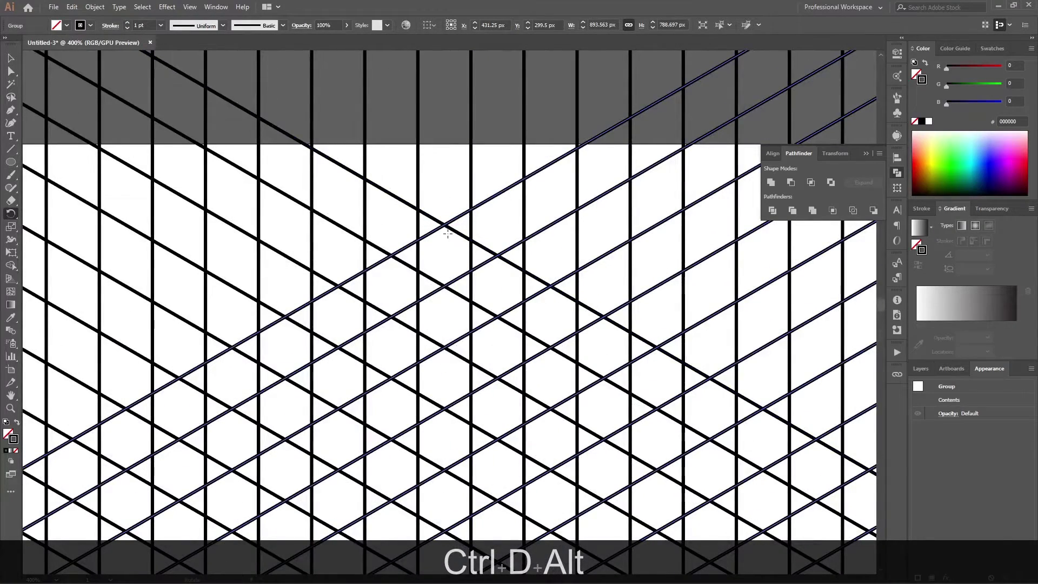
scroll(449, 212, "down", 6)
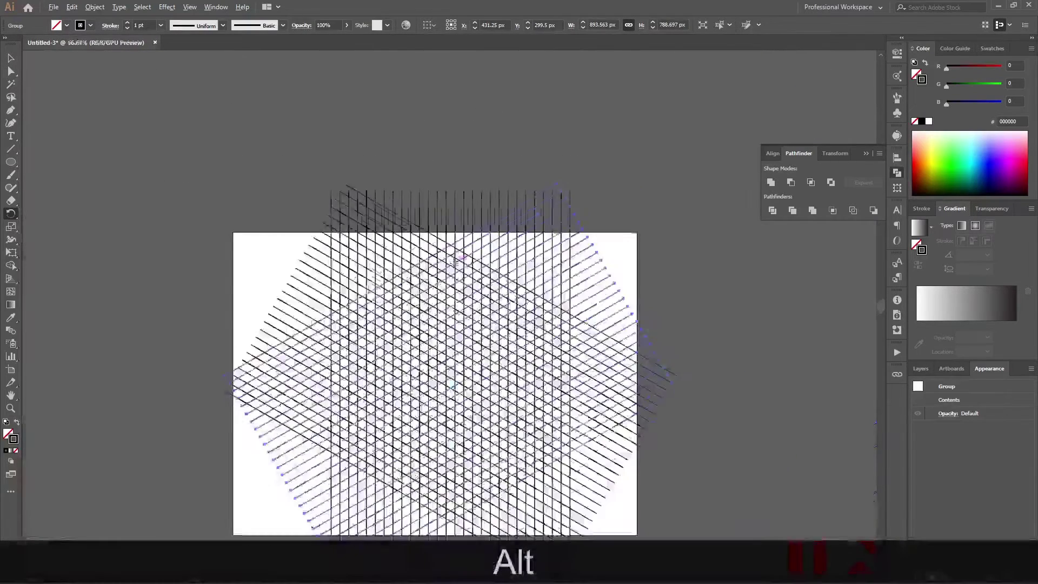
Step: Undo the rotated copies, the repositioning of the line group and the deletion of its rightmost line
key("ctrl+alt+z")
key("ctrl+alt+z")
key("ctrl+alt+z")
key("ctrl+alt+z")
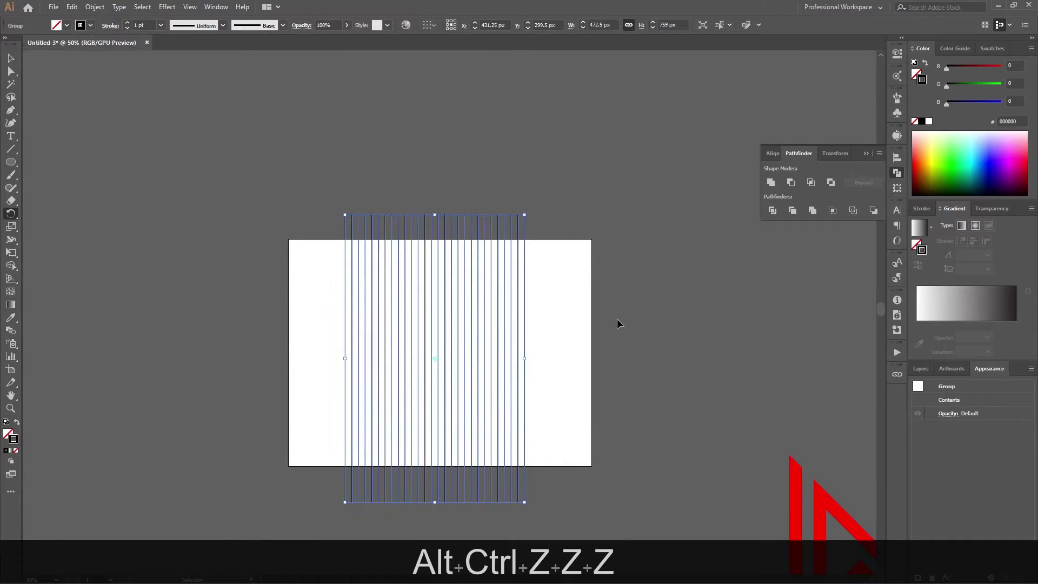
key("ctrl+z")
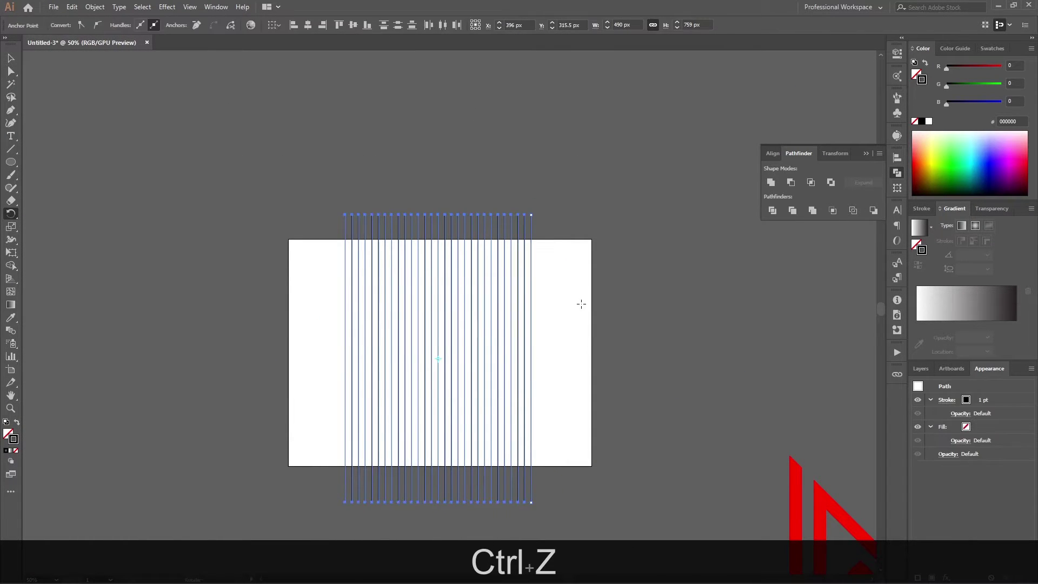
Step: Reposition the line group around the artboard's middle, make a copy rotated by 60° and repeat the rotation once to form a triangular grid
key("v")
left_click_drag(479, 319, 487, 312)
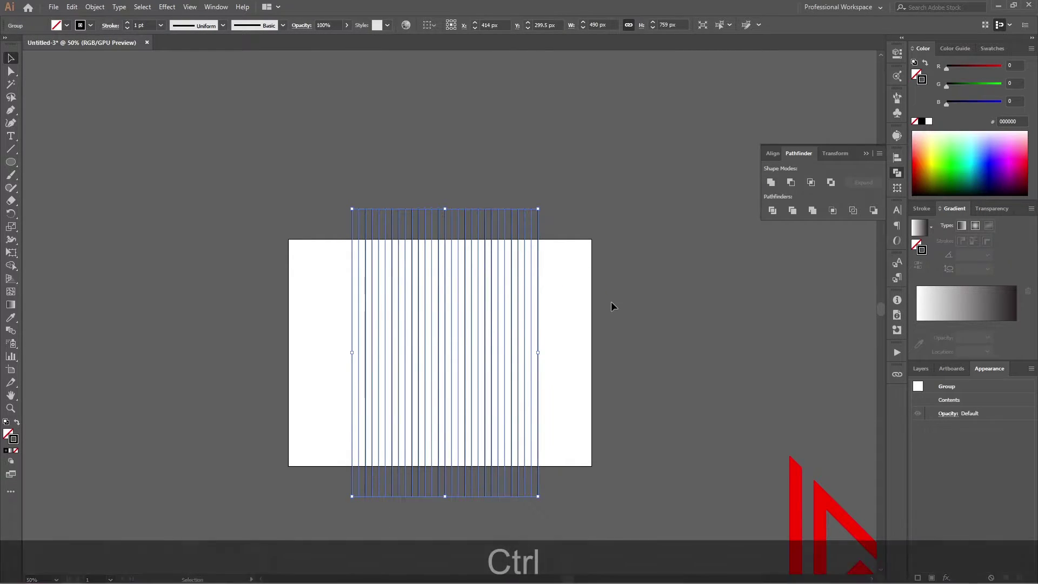
key("r")
key("Return")
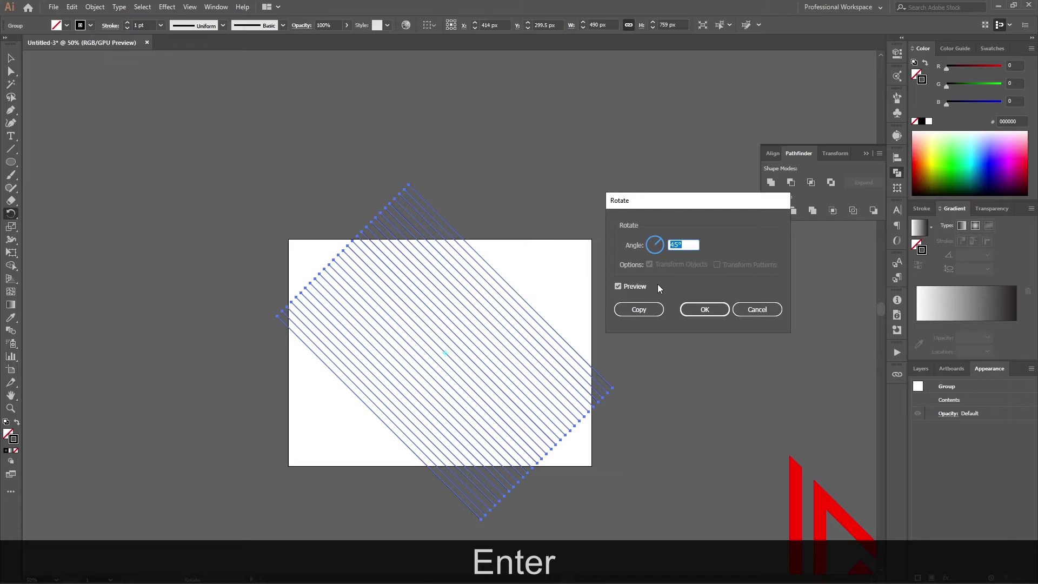
type("60")
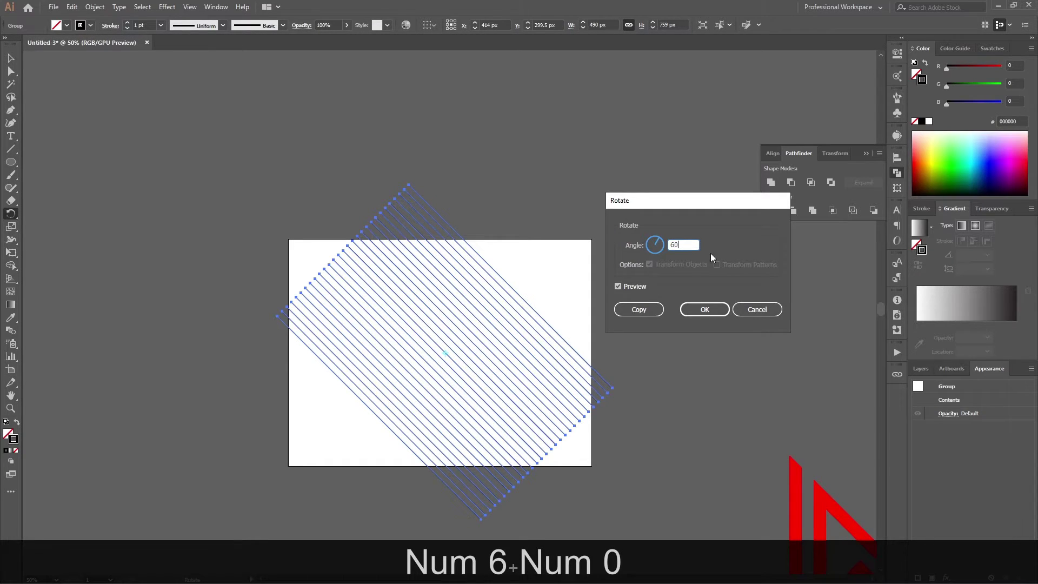
left_click(638, 309)
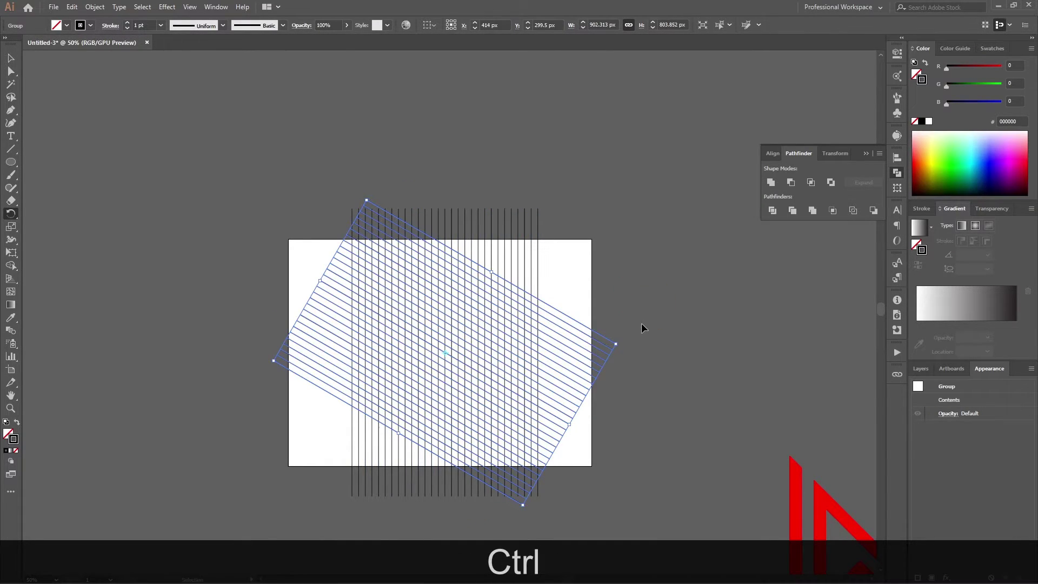
key("ctrl+d")
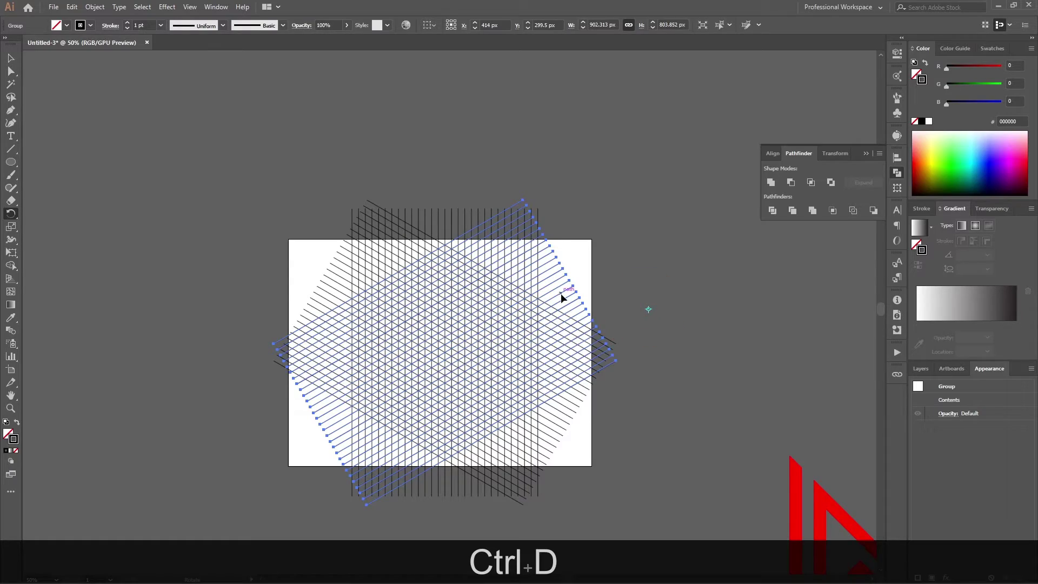
key("v")
left_click(591, 278)
scroll(478, 276, "up", 3)
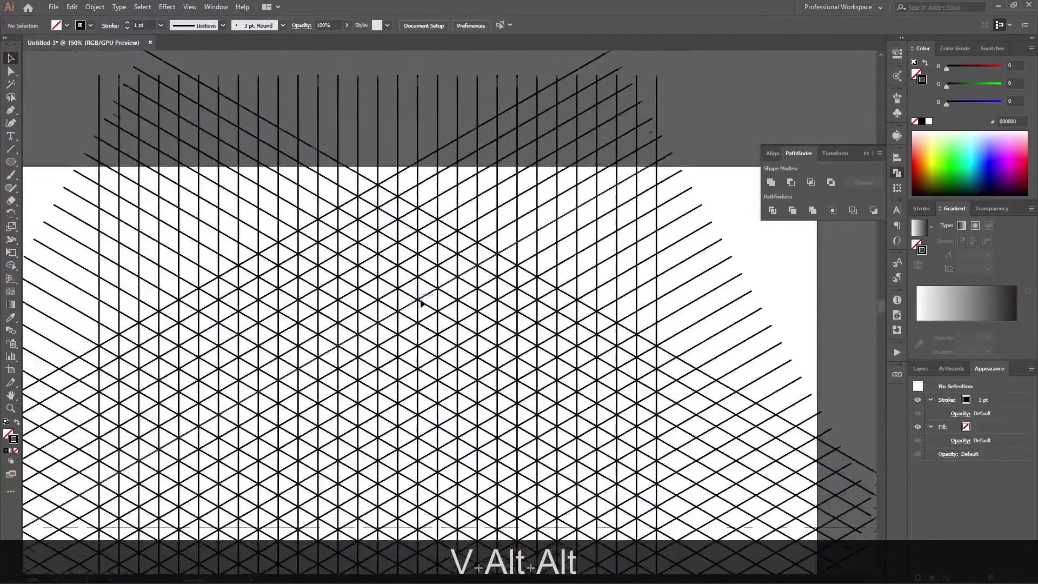
scroll(420, 302, "down", 2)
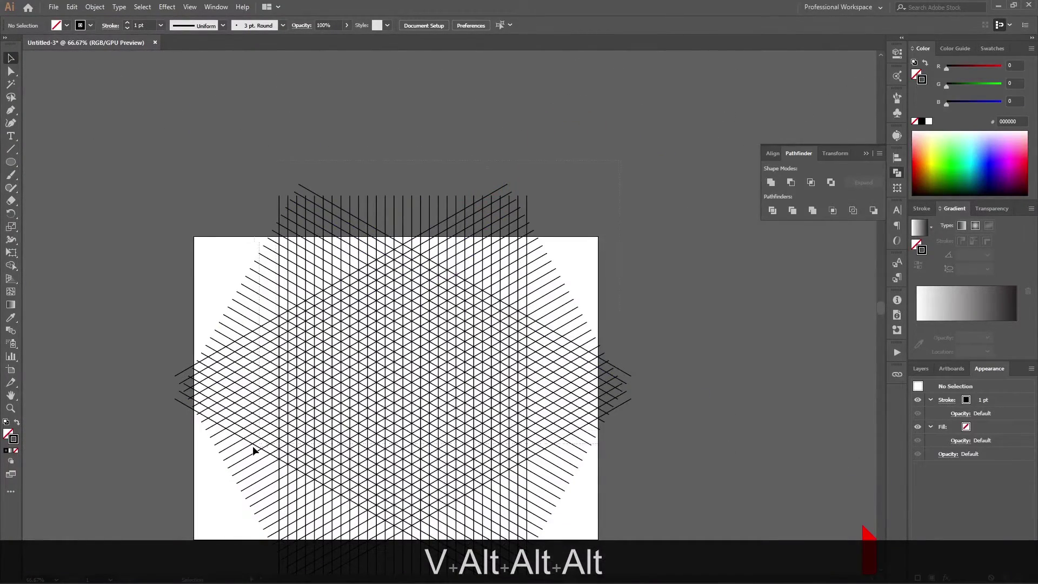
Step: Select all three sets of crossing lines and group them into a single grid
left_click_drag(252, 446, 179, 490)
scroll(456, 359, "down", 3)
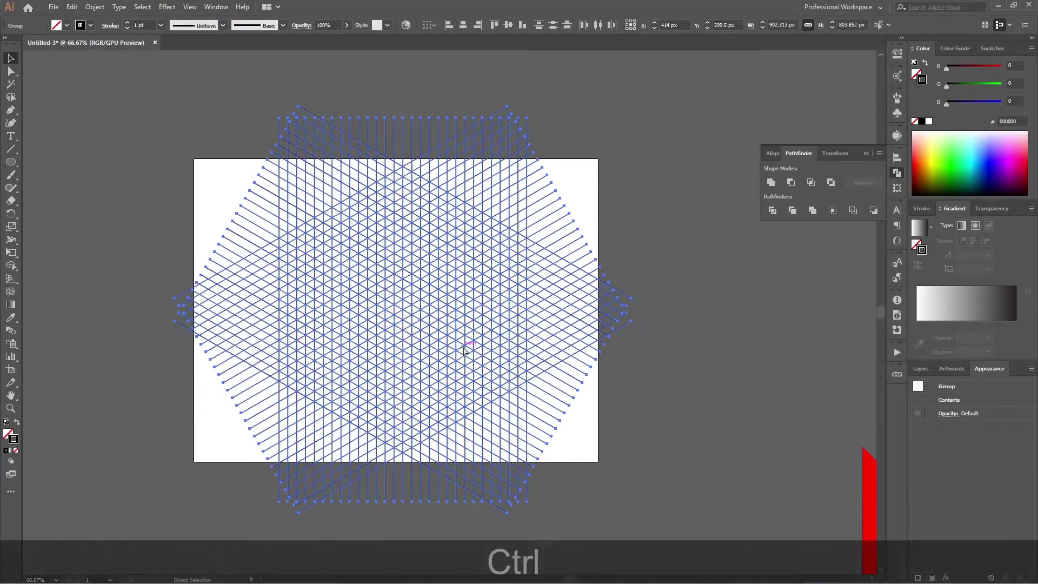
key("ctrl+g")
left_click(679, 259)
scroll(558, 301, "down", 3)
scroll(534, 289, "up", 4)
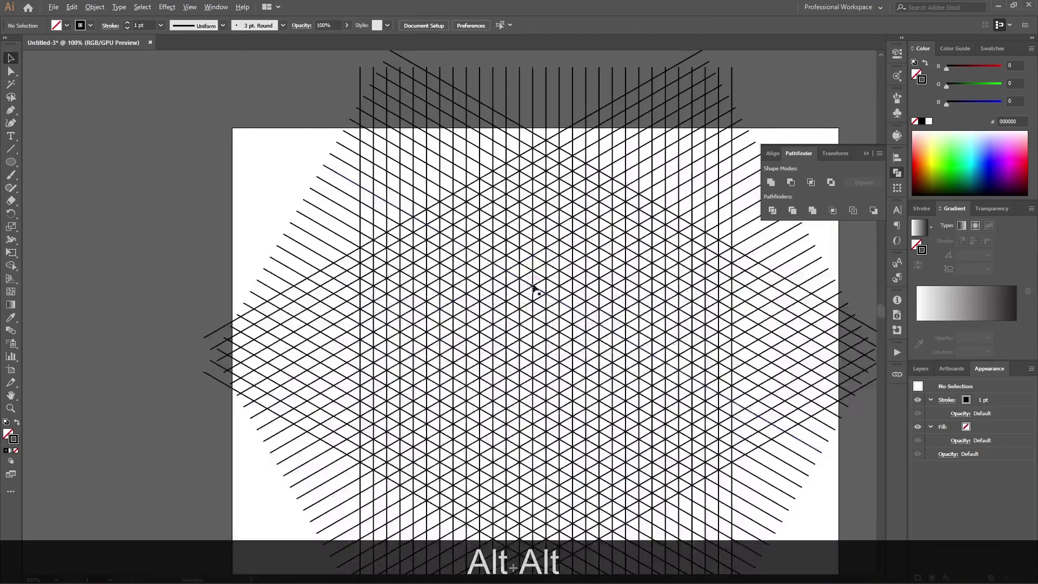
scroll(534, 289, "up", 2)
scroll(537, 308, "down", 2)
Step: Prepare the Shape Builder tool on the selected grid with a red fill and no stroke
left_click(540, 321)
scroll(649, 275, "right", 4)
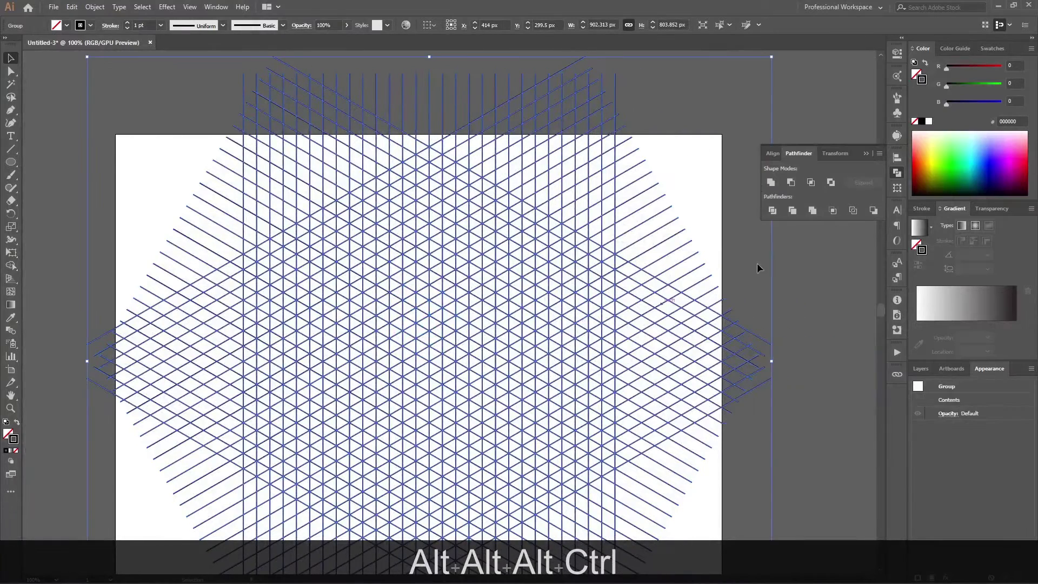
key("shift+m")
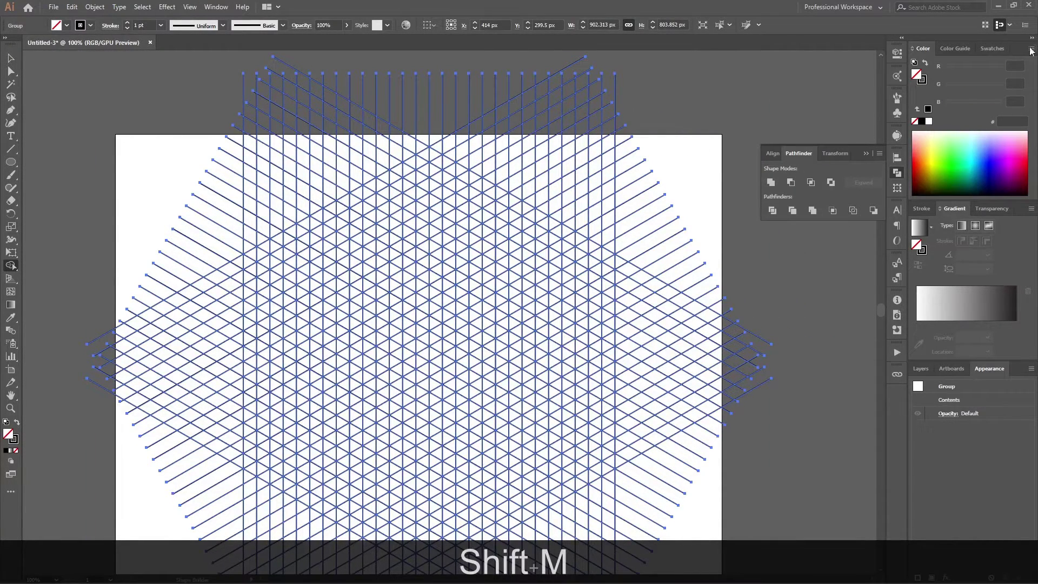
left_click(990, 48)
left_click(944, 81)
left_click(922, 71)
left_click(914, 81)
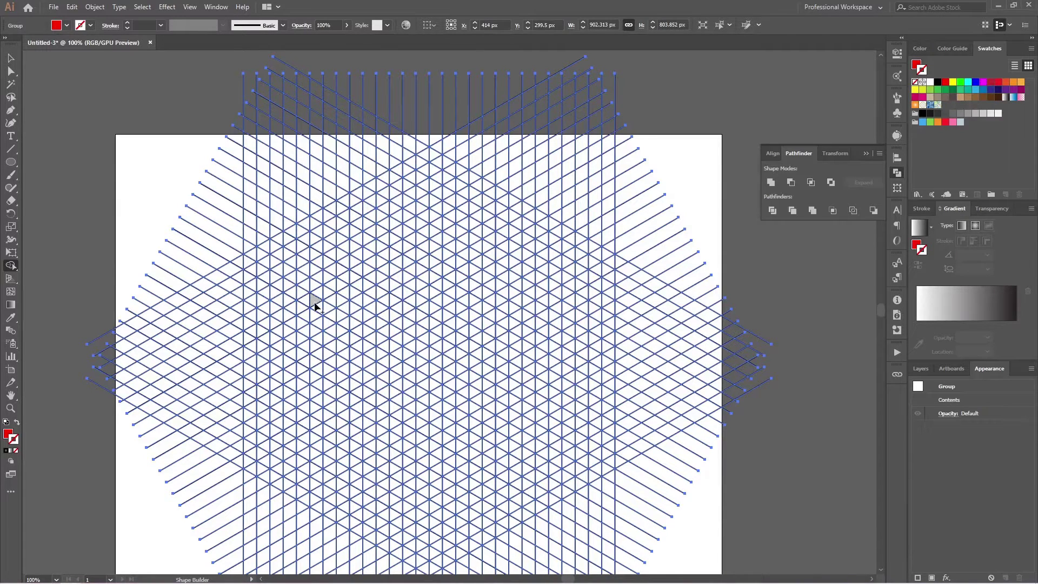
Step: Merge grid cells above the grid's centre into a red V-shaped band, two cells thick, with slanted arms on both sides
scroll(475, 263, "down", 2)
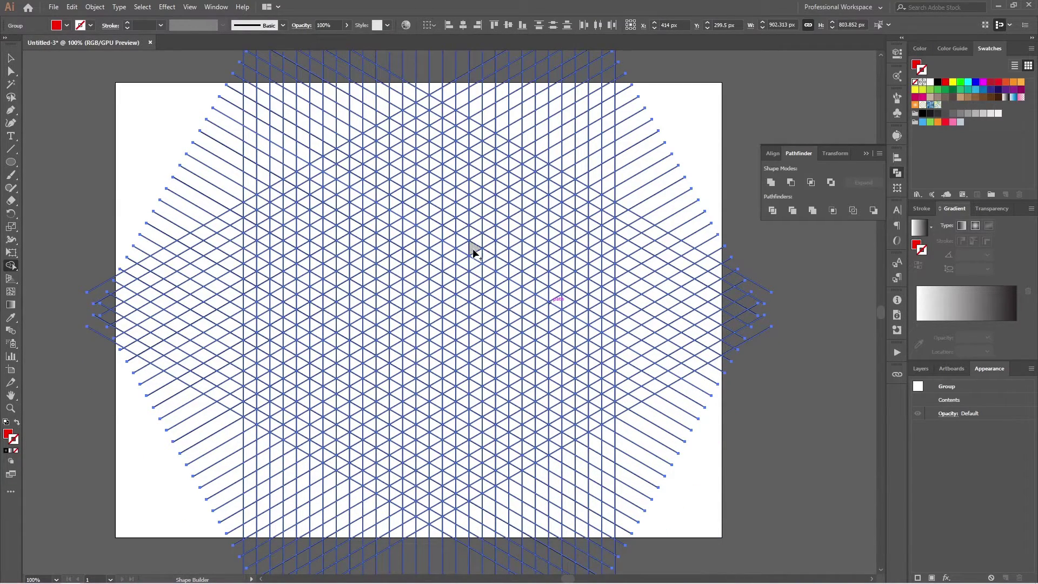
left_click_drag(470, 234, 447, 247)
left_click_drag(425, 255, 454, 244)
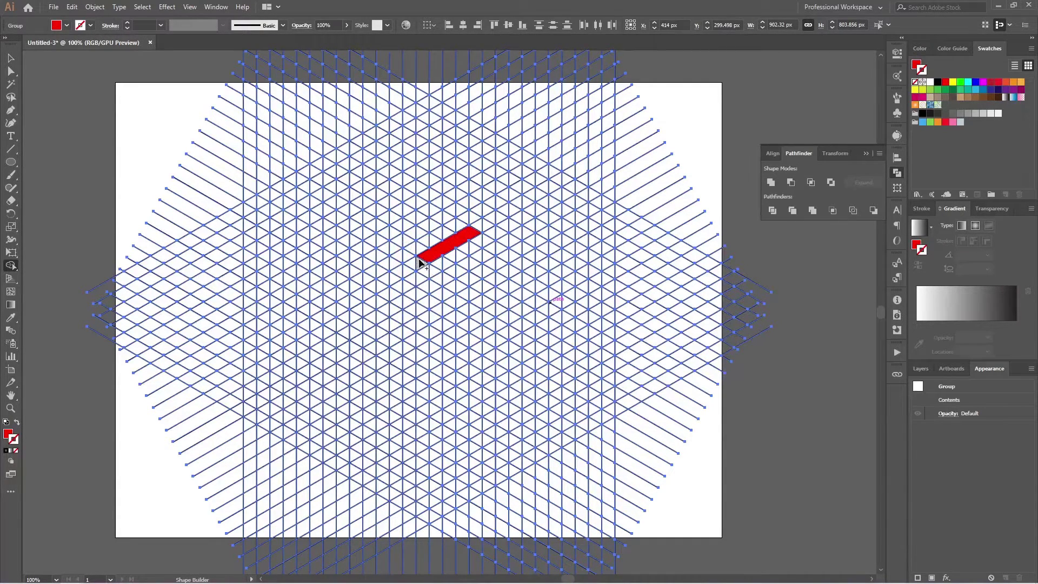
mouse_move(404, 250)
left_mouse_down()
mouse_move(387, 234)
mouse_move(409, 245)
mouse_move(384, 245)
left_mouse_up()
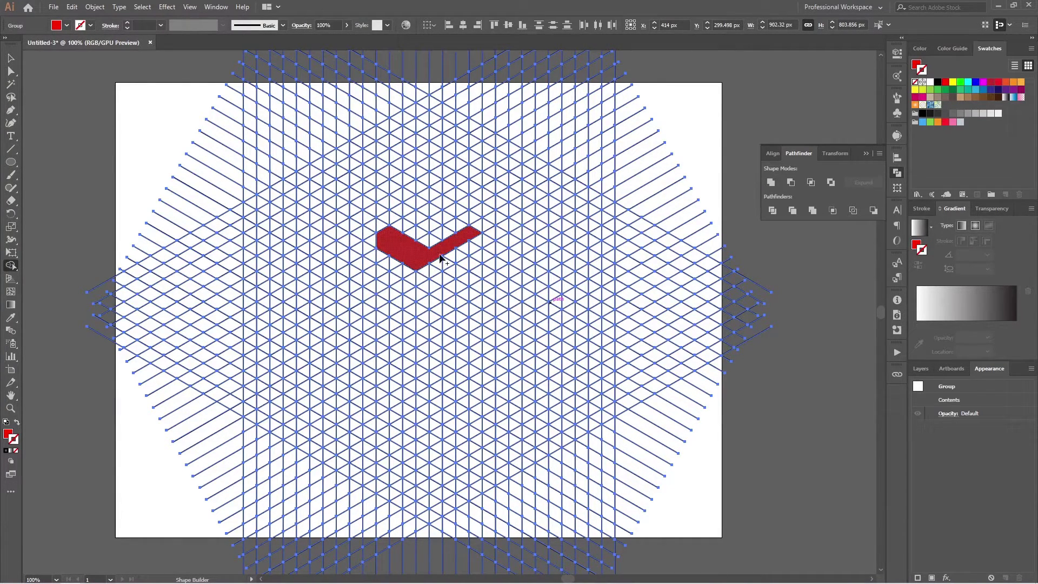
left_click_drag(423, 249, 462, 229)
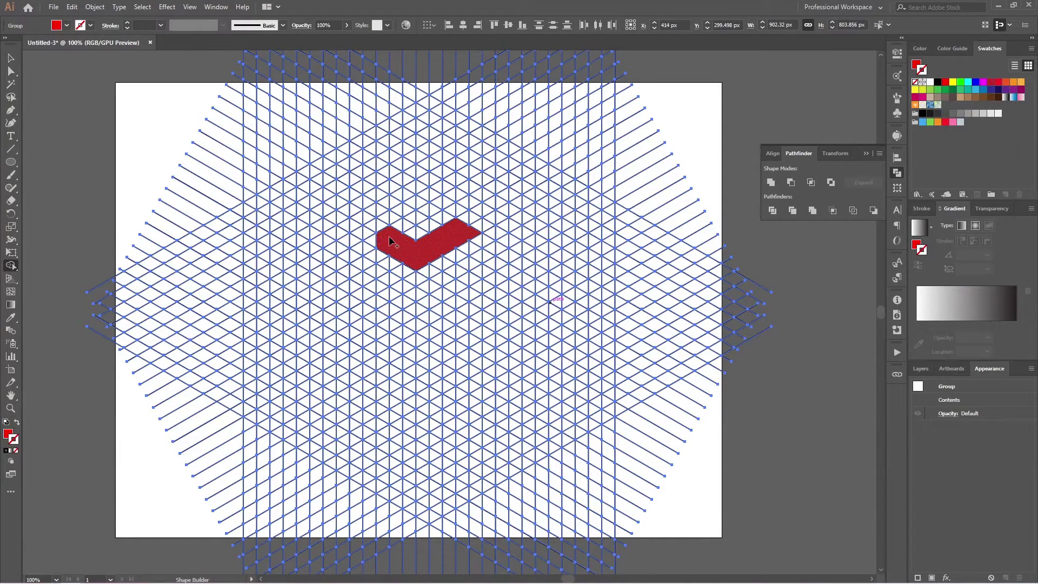
left_click(488, 226)
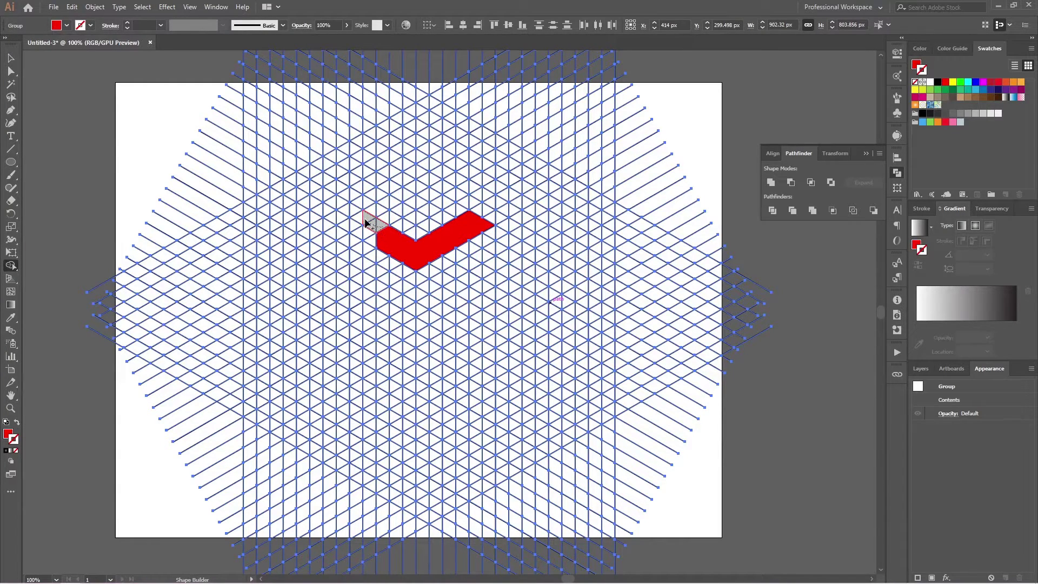
left_click(371, 235)
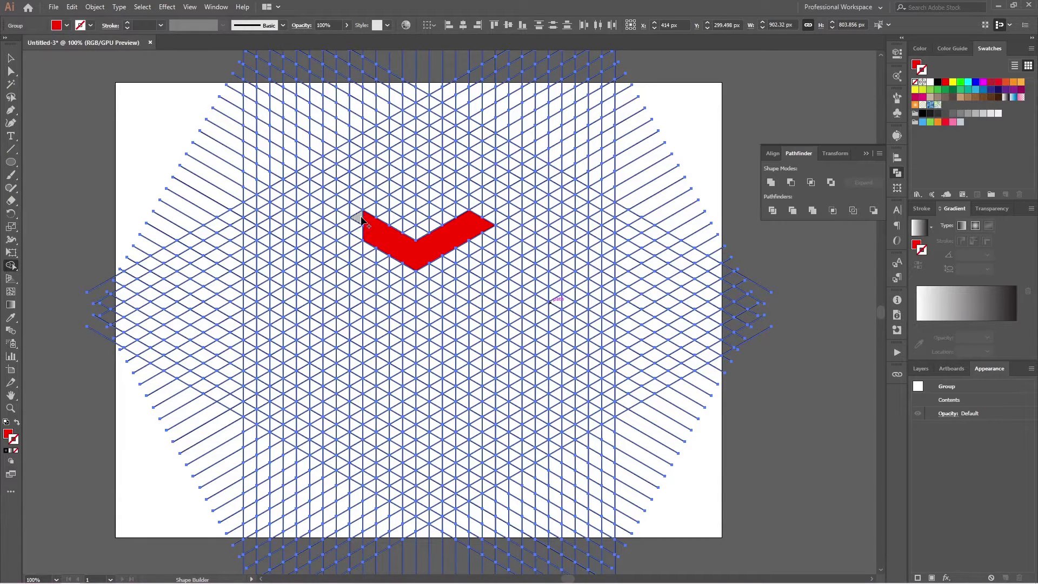
Step: Extend the V's left arm into a two-column vertical red bar running down, with its lower end cut on the diagonal
mouse_move(355, 211)
left_mouse_down()
mouse_move(352, 255)
mouse_move(356, 230)
left_mouse_up()
left_click_drag(359, 266, 354, 287)
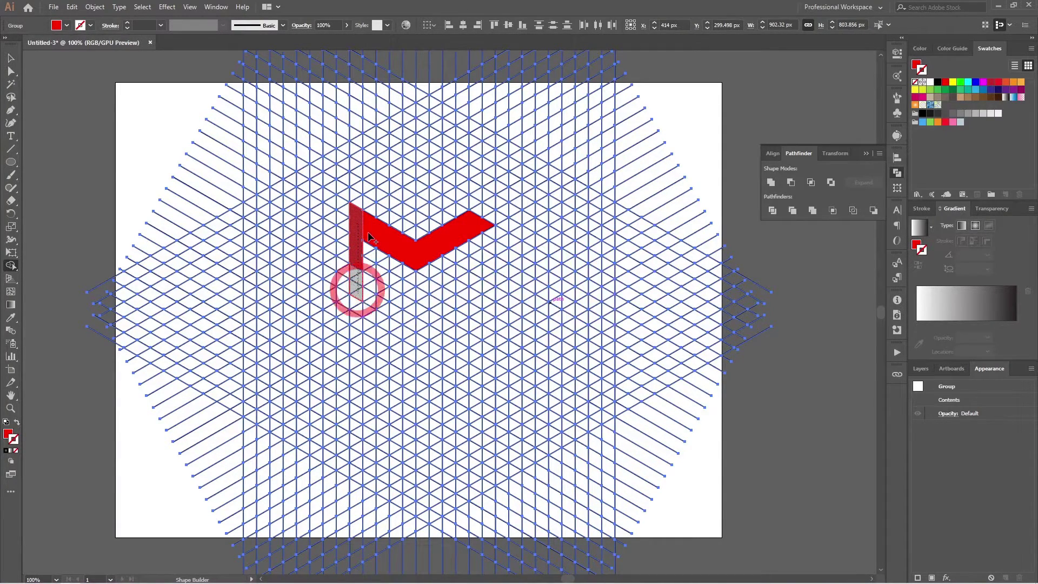
mouse_move(373, 240)
left_mouse_down()
mouse_move(372, 295)
mouse_move(361, 298)
left_mouse_up()
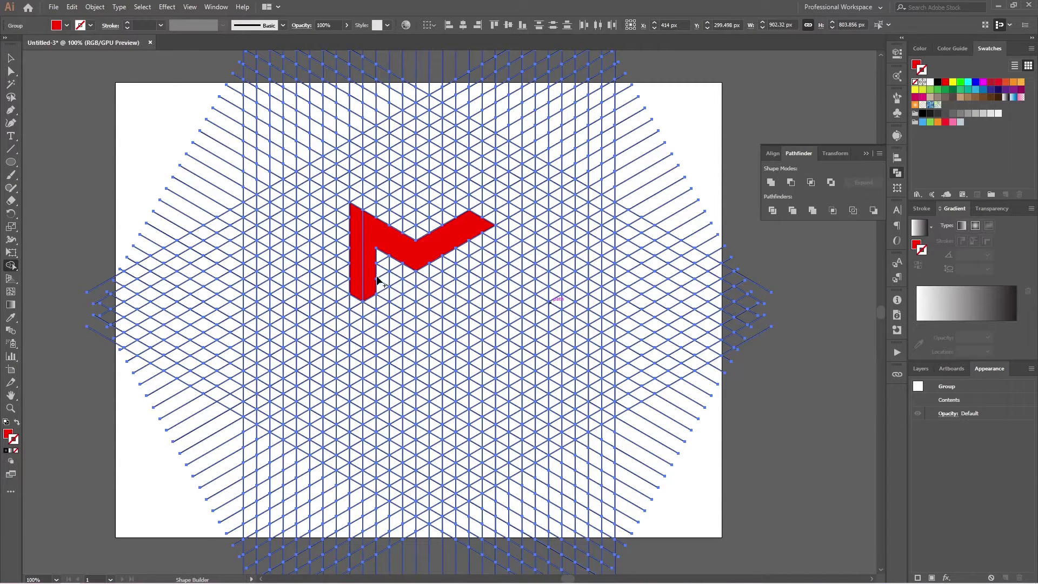
key("ctrl+z")
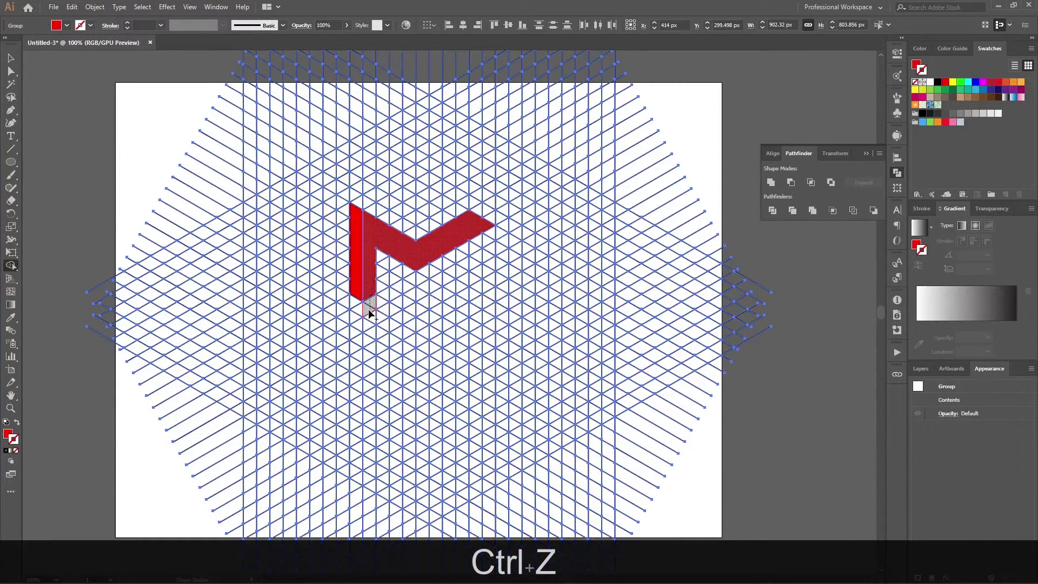
left_click_drag(369, 313, 357, 295)
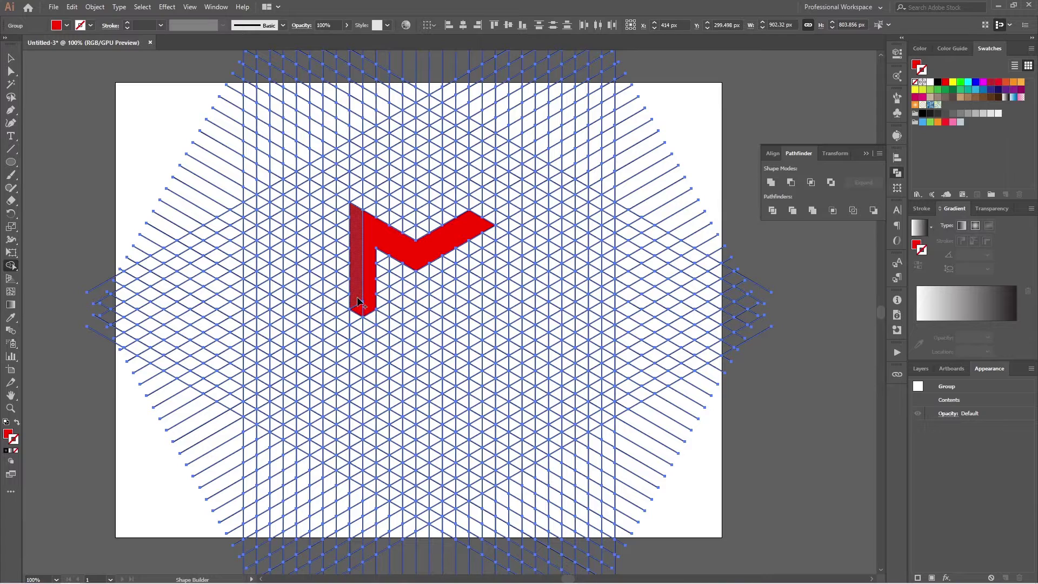
left_click(356, 307)
left_click_drag(370, 305, 361, 313)
left_click(355, 335)
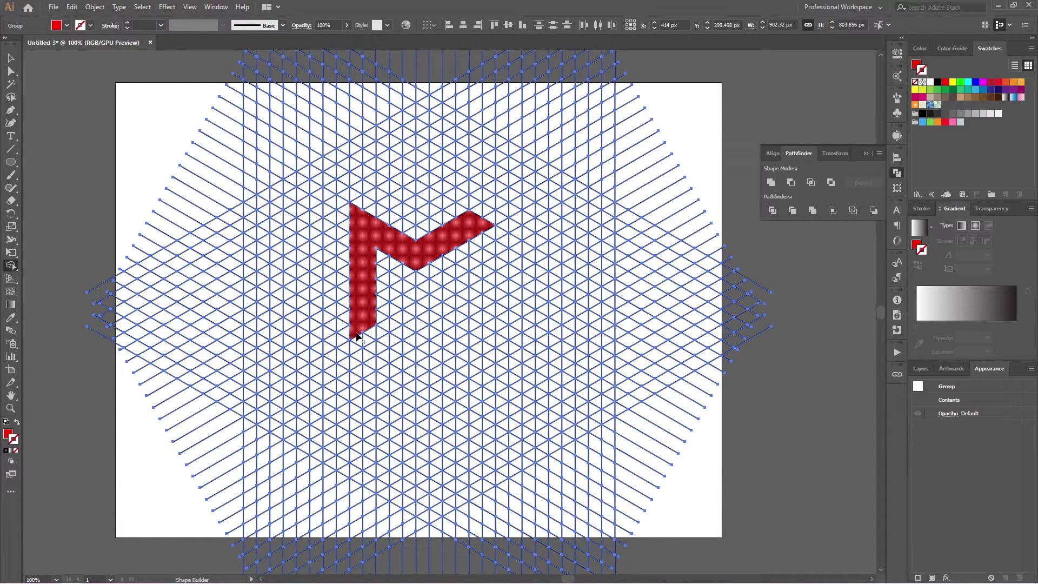
Step: Add a thick diagonal band rising rightward from the bar's lower end, and run a one-column strip down from its upper tip
mouse_move(364, 324)
left_mouse_down()
mouse_move(515, 247)
mouse_move(517, 234)
mouse_move(442, 274)
mouse_move(509, 261)
left_mouse_up()
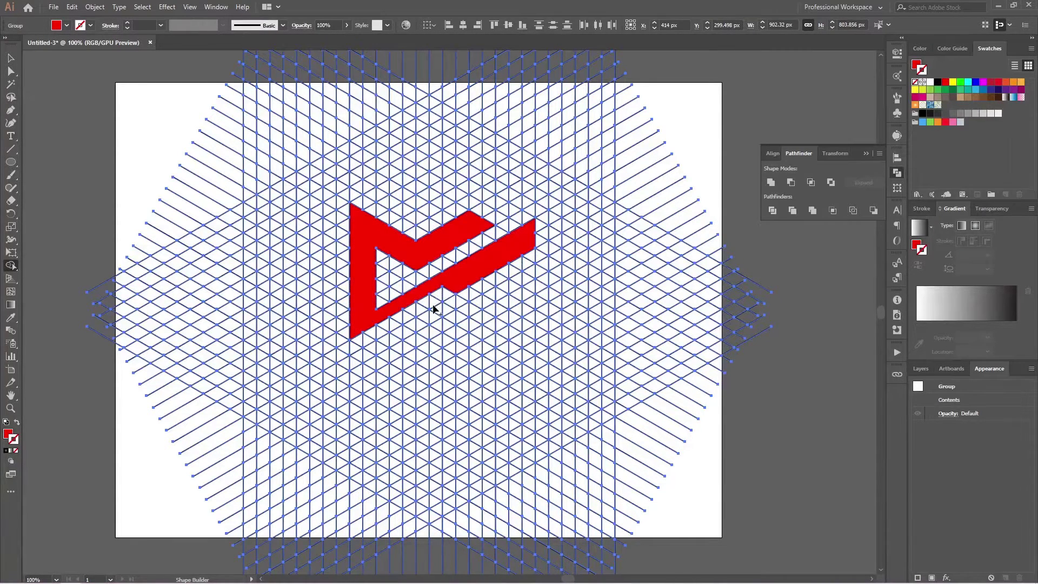
left_click_drag(442, 296, 354, 343)
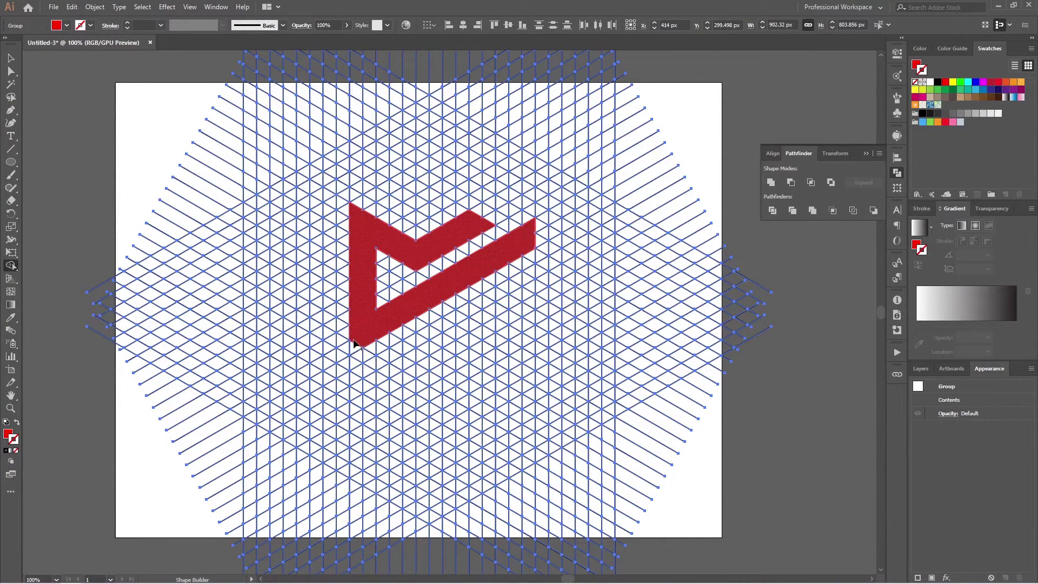
left_click_drag(531, 246, 529, 280)
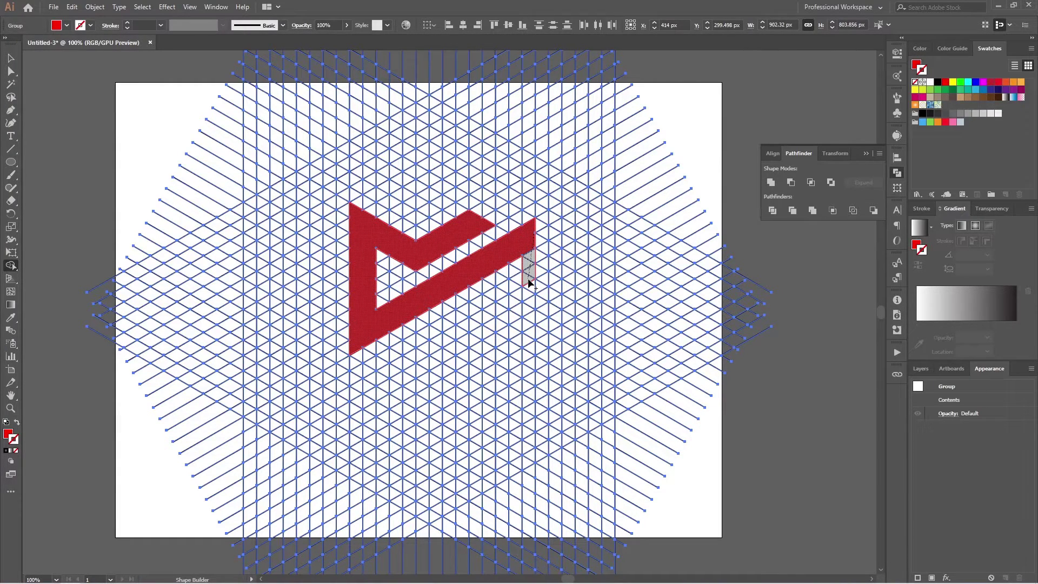
left_click_drag(529, 282, 529, 357)
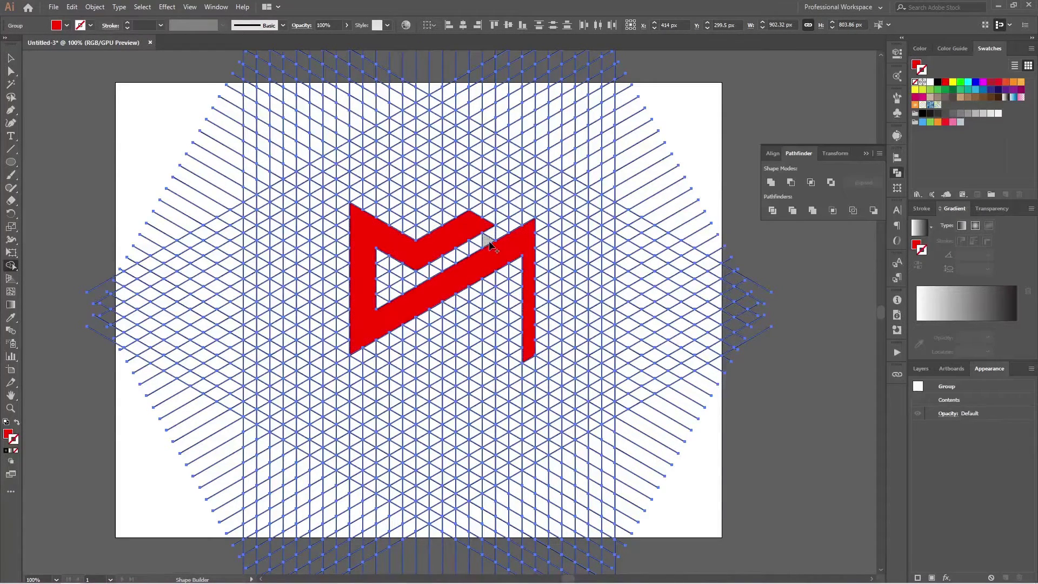
Step: Fill a separate short slanted bar beneath the diagonal band, then widen the right vertical strip and turn its lower end down-left
left_click_drag(485, 288, 489, 332)
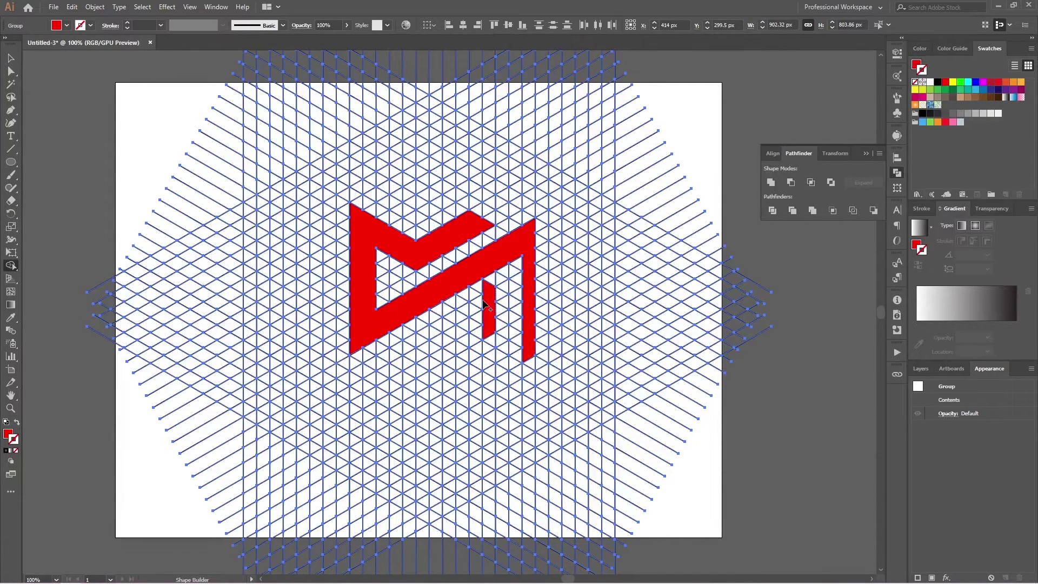
key("ctrl+z")
left_click_drag(488, 294, 489, 348)
left_click_drag(478, 304, 475, 356)
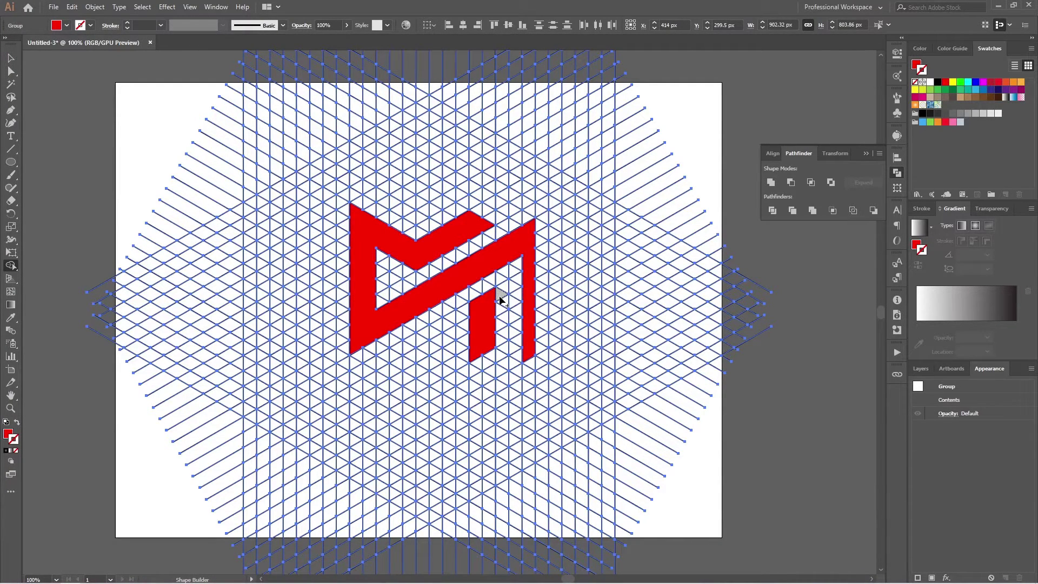
mouse_move(446, 273)
left_mouse_down()
mouse_move(517, 267)
mouse_move(512, 376)
mouse_move(465, 388)
left_mouse_up()
mouse_move(538, 357)
left_mouse_down()
mouse_move(527, 354)
mouse_move(532, 363)
mouse_move(476, 391)
left_mouse_up()
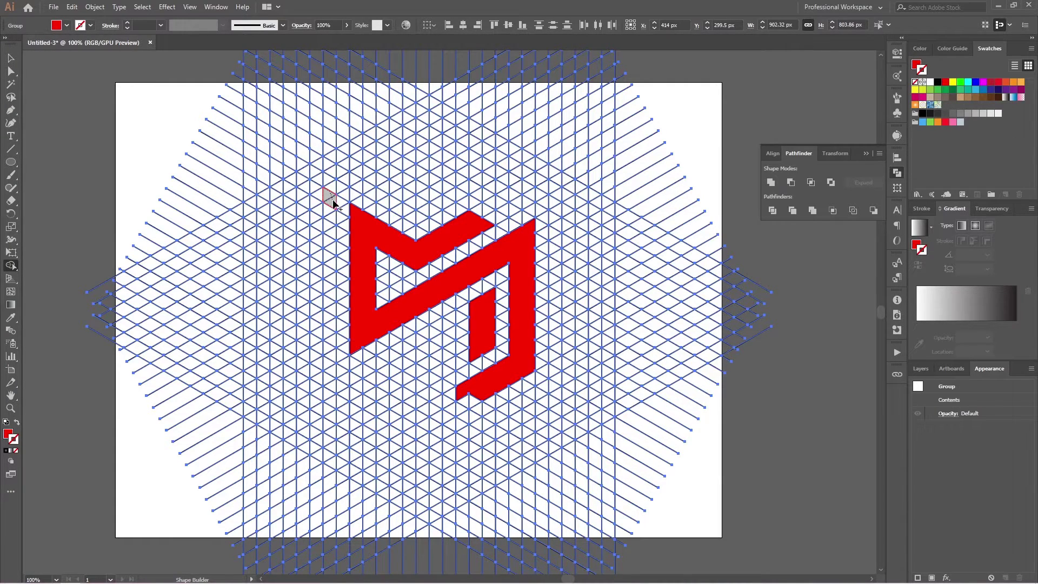
Step: Build a tall outer vertical bar left of the shape and extend its base into a diagonal band rising toward the centre
mouse_move(332, 205)
left_mouse_down()
mouse_move(315, 190)
mouse_move(323, 296)
mouse_move(313, 355)
mouse_move(325, 402)
mouse_move(316, 409)
left_mouse_up()
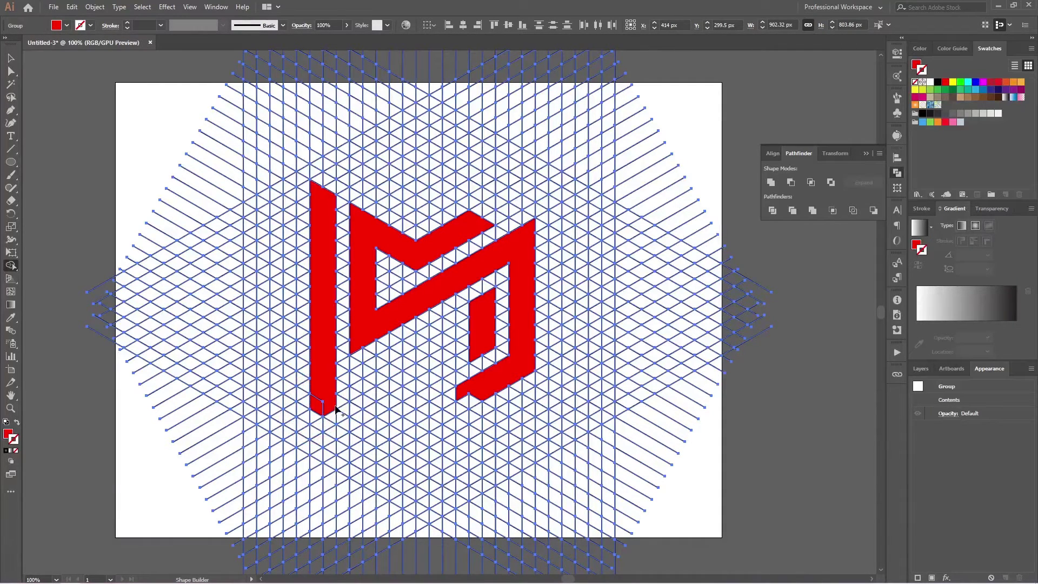
left_click(317, 410)
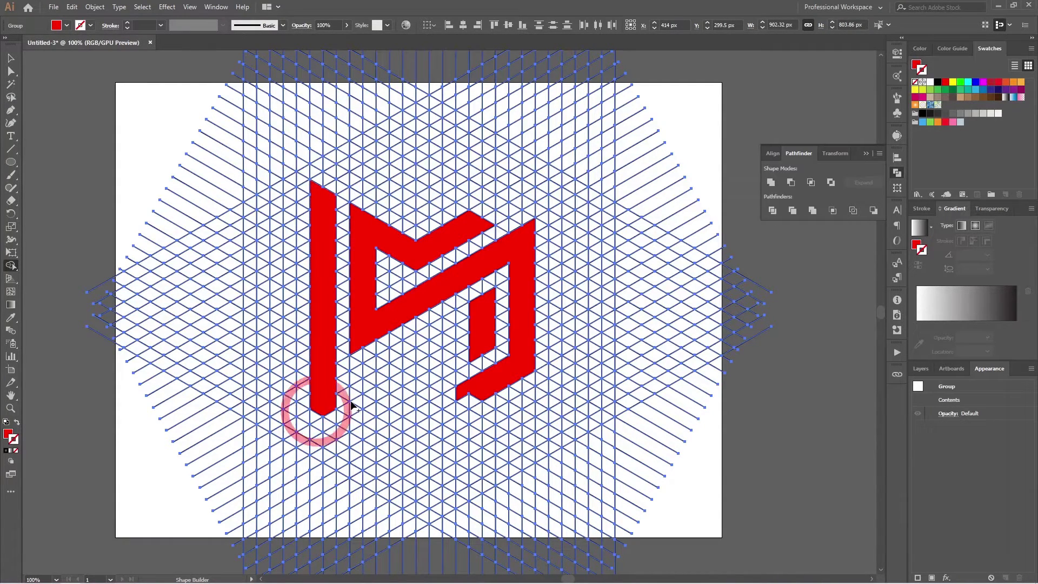
left_click(317, 418)
left_click_drag(363, 386, 414, 351)
Step: Continue the lower diagonal band from its central peak down-right to join the lower corner of the right vertical bar
mouse_move(355, 375)
left_mouse_down()
mouse_move(414, 343)
mouse_move(475, 373)
left_mouse_up()
key("ctrl+z")
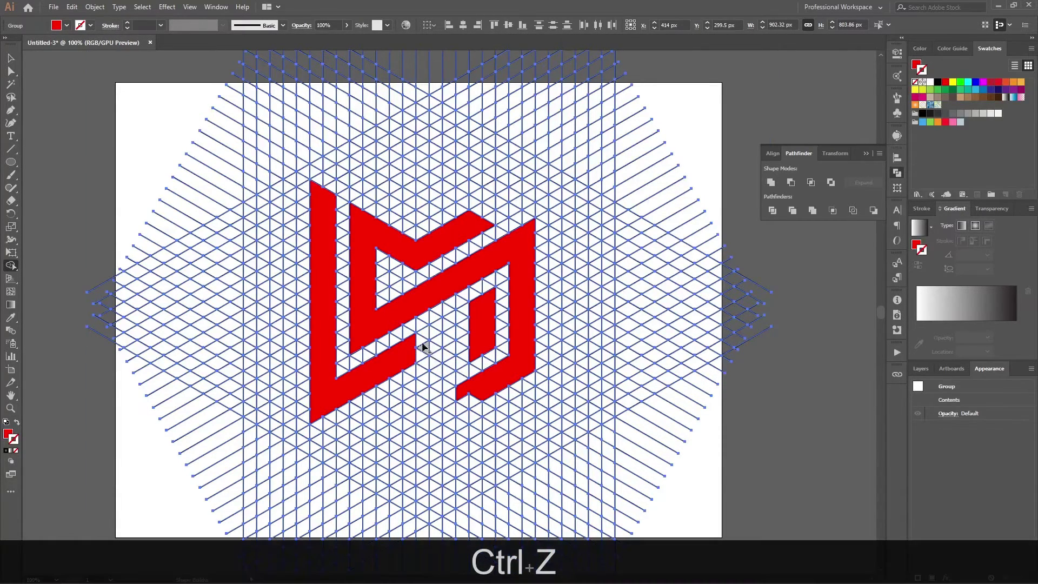
left_click_drag(420, 341, 479, 376)
key("ctrl+z")
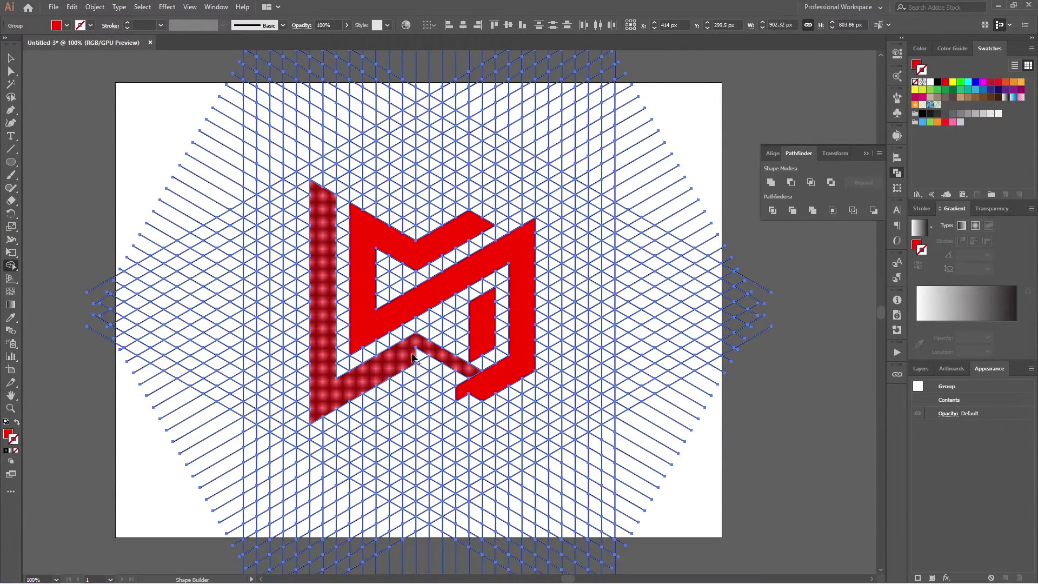
left_click_drag(417, 351, 471, 378)
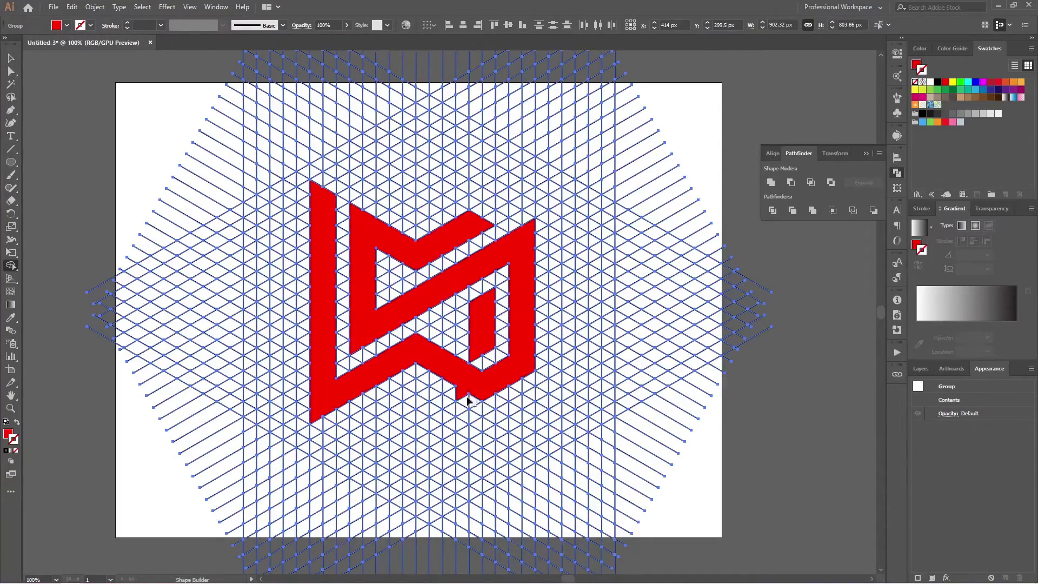
Step: Select all the black-stroked grid lines by matching appearance with the Magic Wand and delete them, leaving the red design
scroll(457, 400, "up", 2)
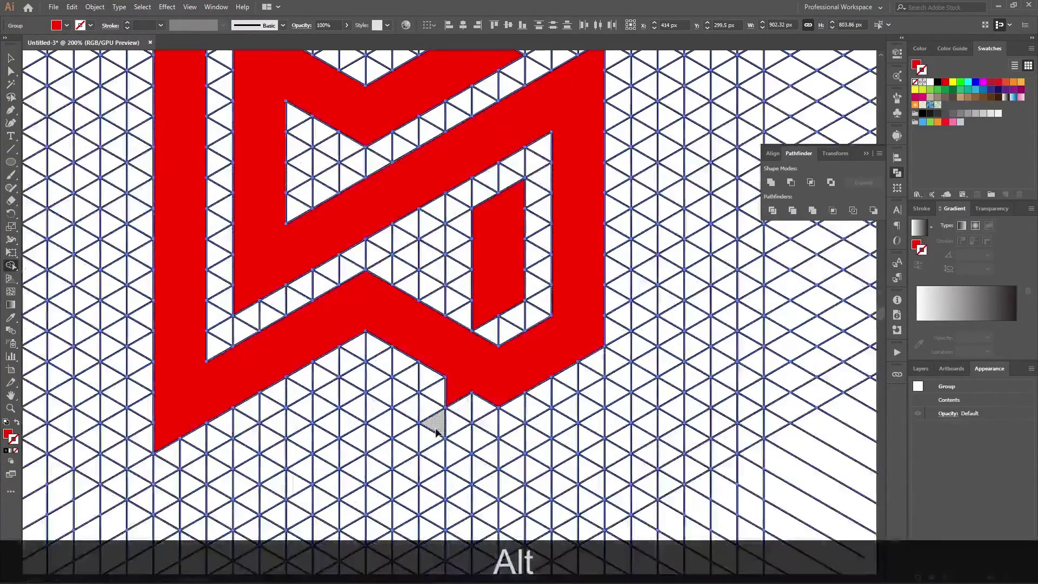
scroll(456, 400, "down", 2)
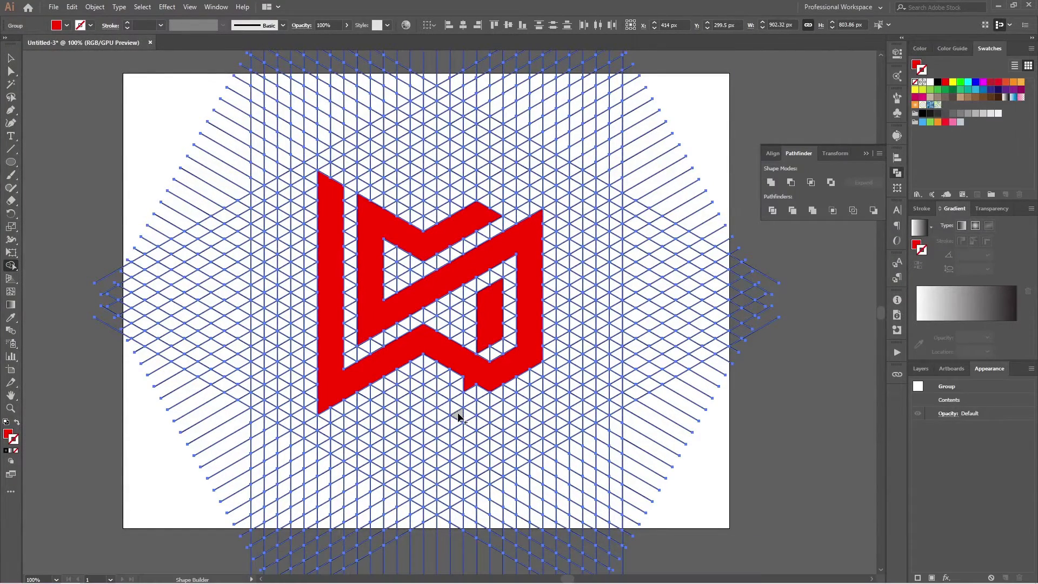
scroll(457, 397, "down", 1)
scroll(476, 298, "up", 1)
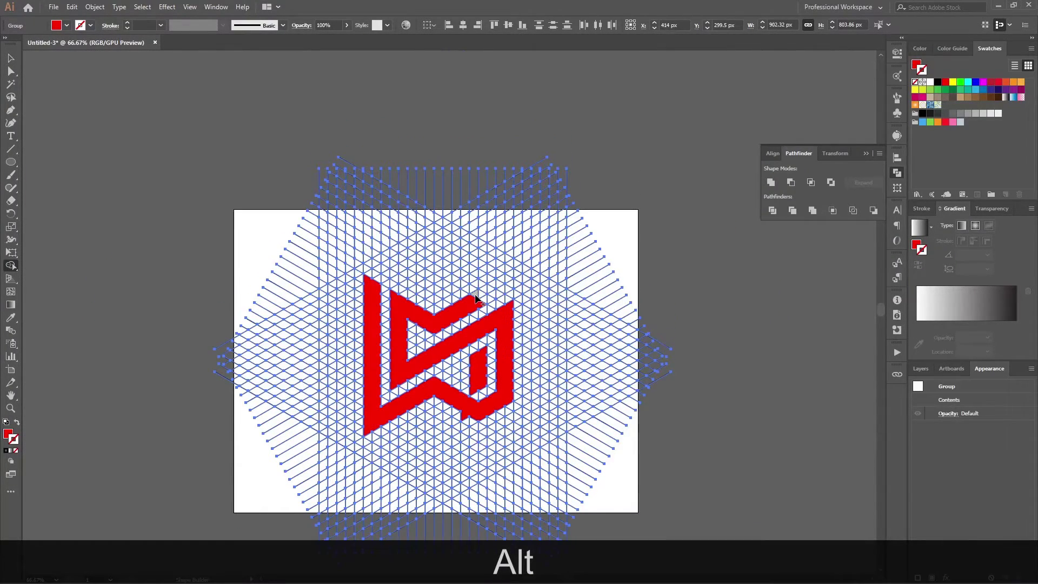
key("alt+v")
left_click(622, 217)
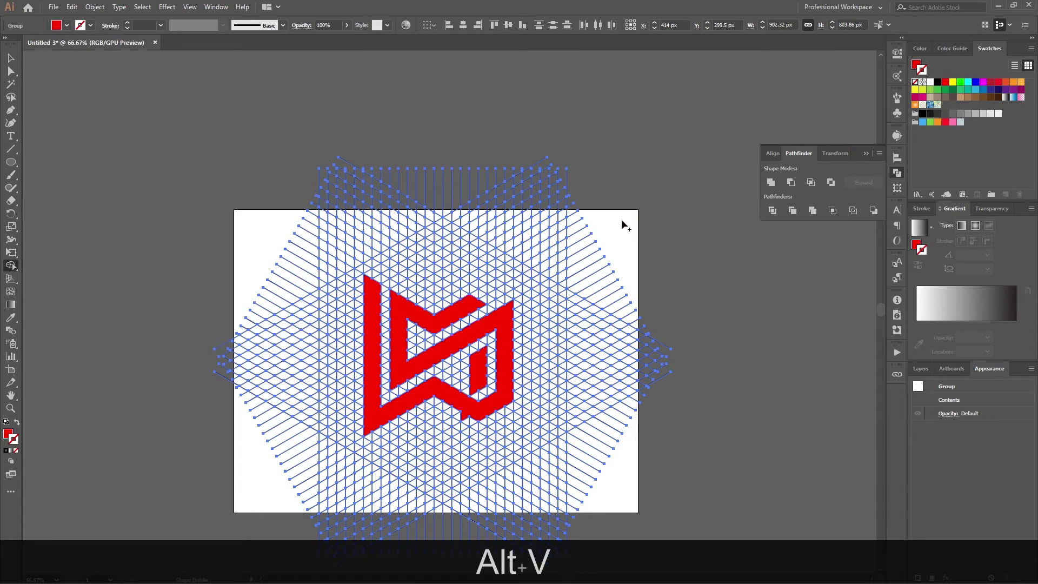
key("v")
left_click(621, 221)
key("y")
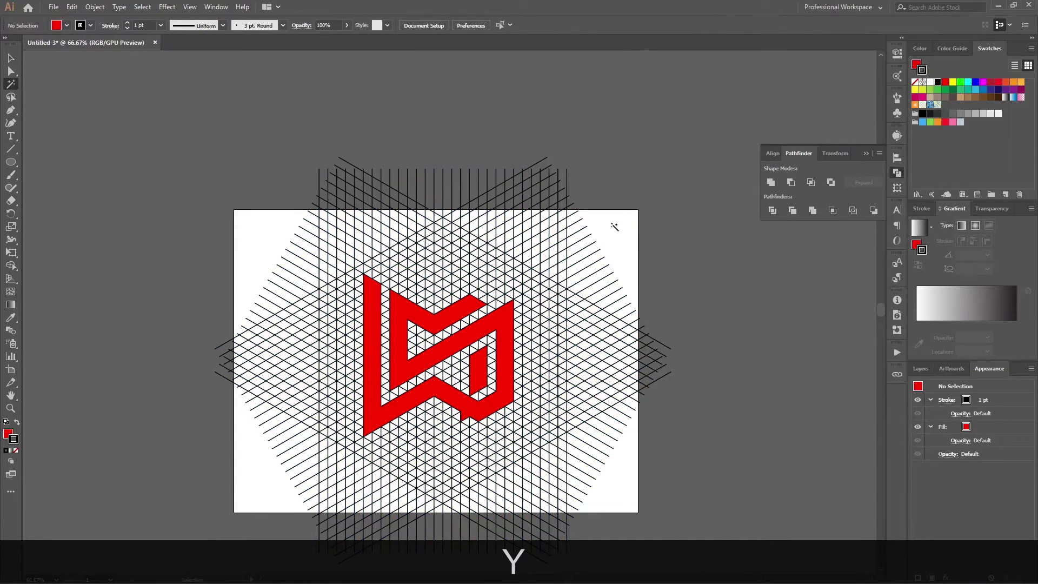
left_click(553, 221)
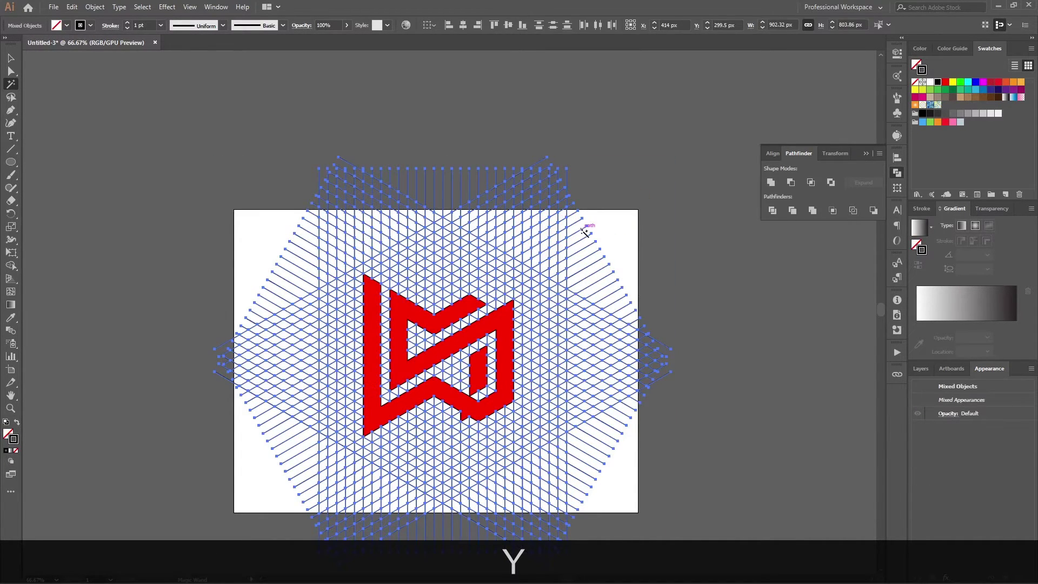
key("Delete")
Step: Select the whole remaining red design and set its stroke to None
key("v")
left_click_drag(577, 224, 267, 491)
left_click(915, 83)
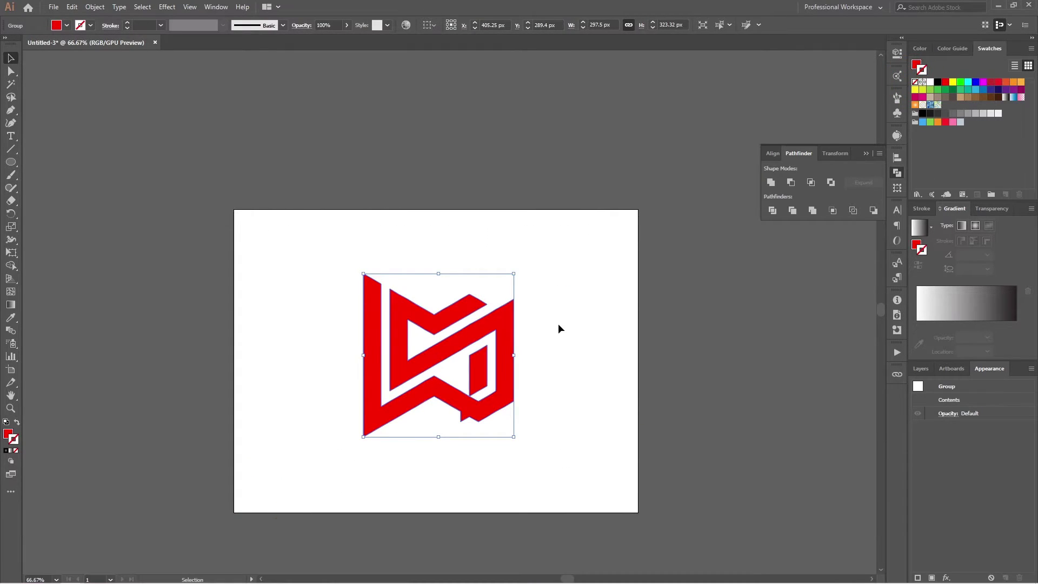
left_click(558, 327)
Step: Remove the stray anchor point forming the small notch under the lower diagonal band, leaving a straight edge
scroll(450, 420, "up", 3, "alt")
key("alt+a")
left_click_drag(483, 420, 484, 432)
left_click(196, 25)
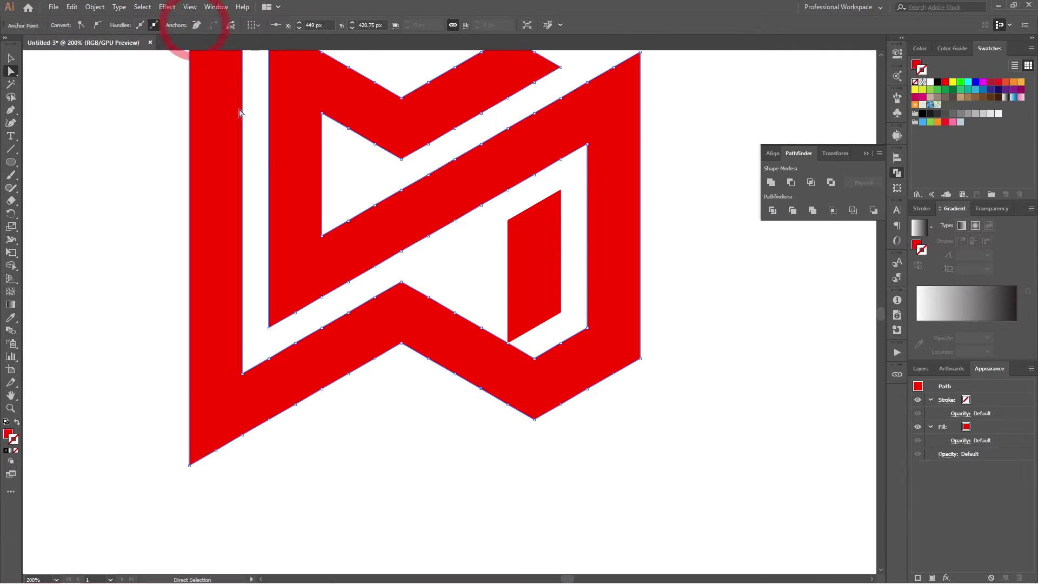
left_click(423, 398)
scroll(420, 405, "down", 2, "alt")
scroll(435, 398, "down", 1, "alt")
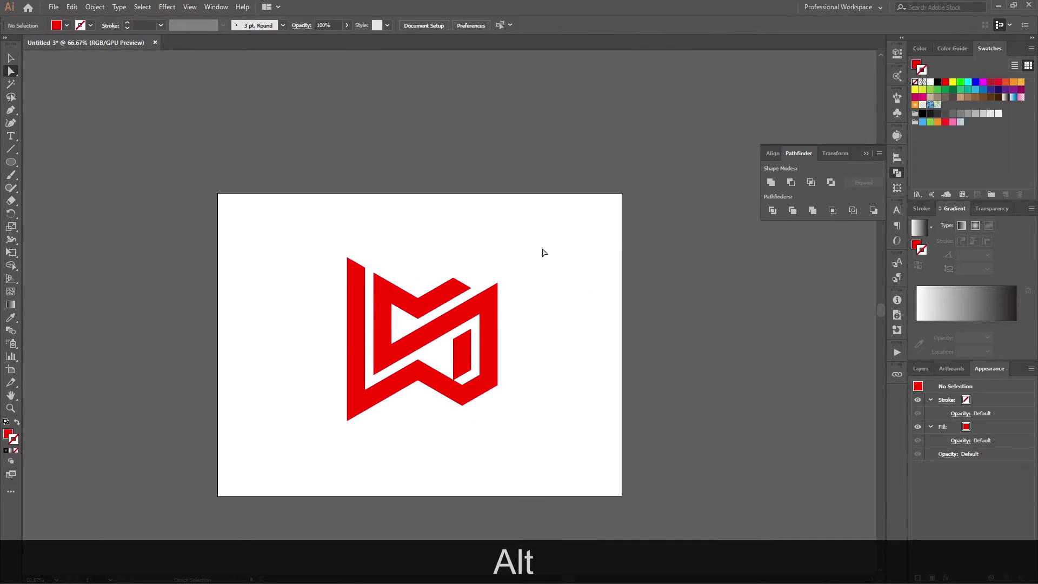
left_click_drag(522, 268, 364, 402)
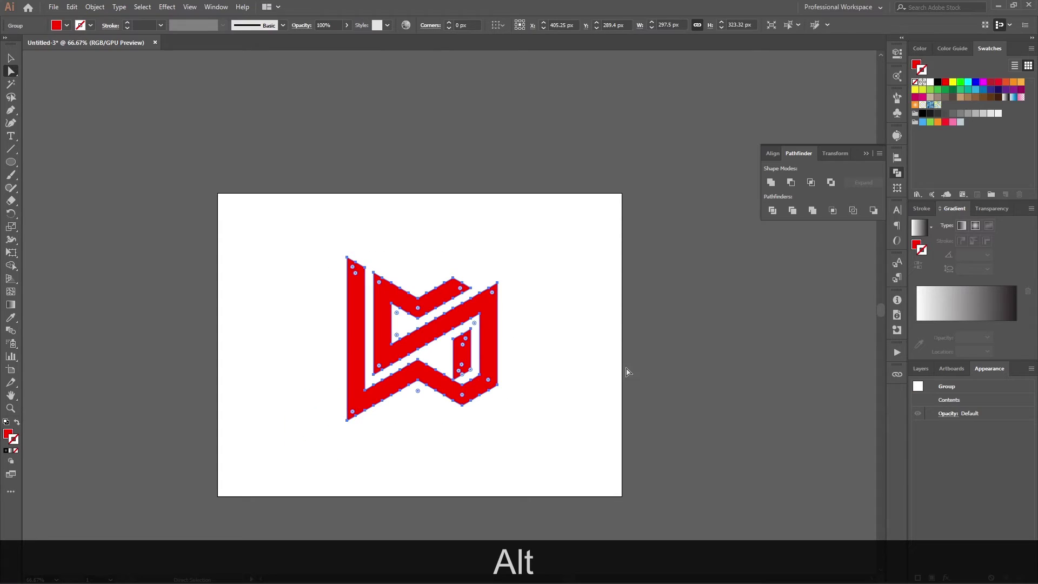
scroll(543, 396, "down", 1, "alt")
left_click(542, 396)
scroll(494, 398, "up", 4, "alt")
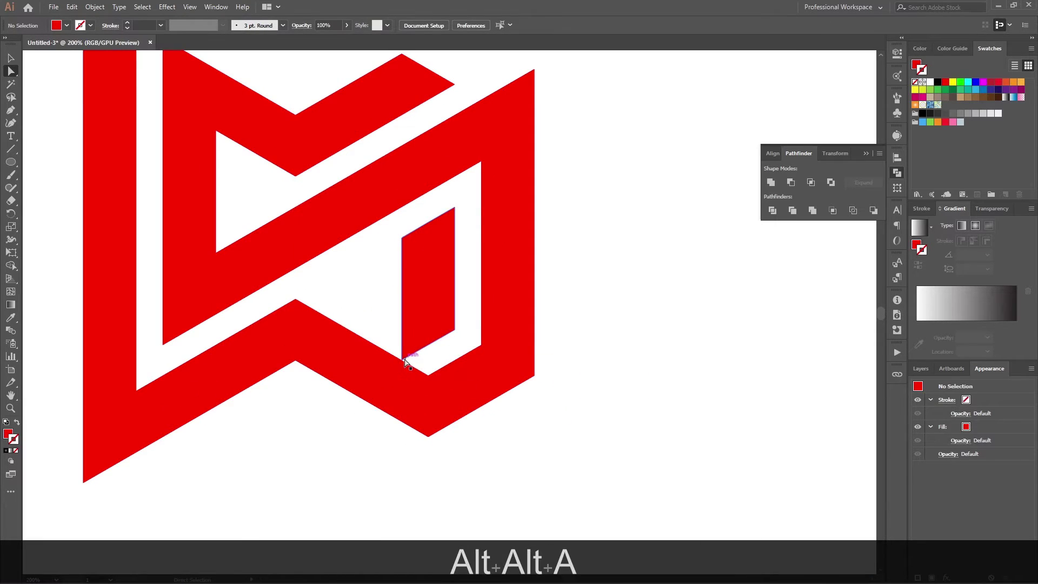
key("a")
left_click_drag(401, 361, 407, 347)
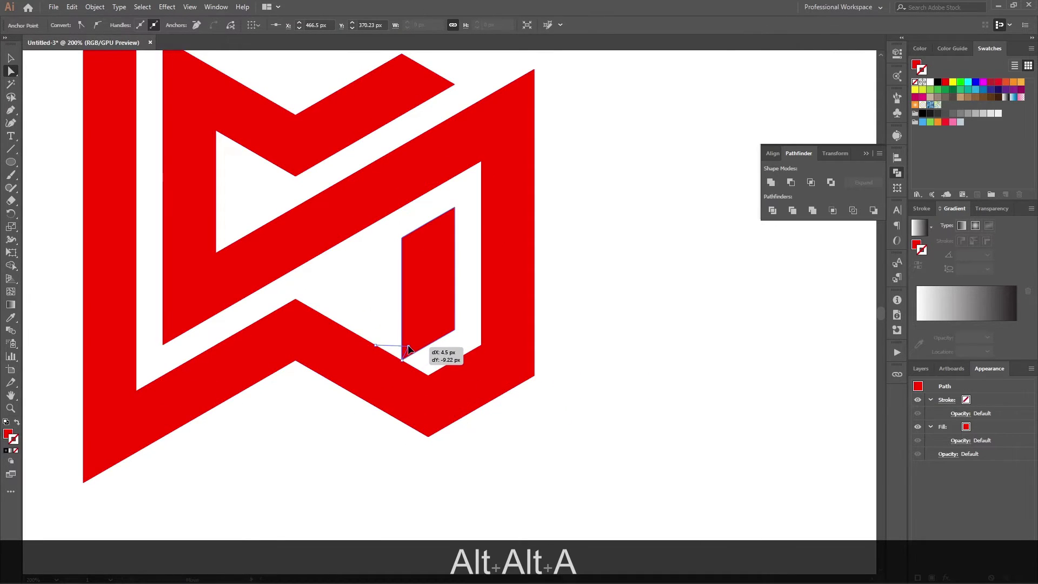
key("ctrl+z")
scroll(430, 354, "up", 4, "alt")
left_click(428, 346)
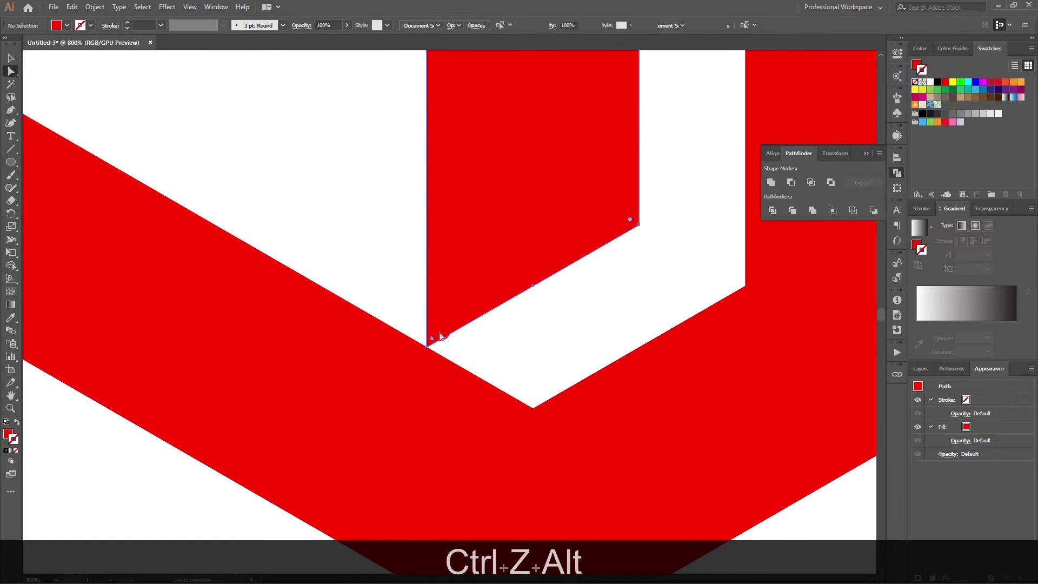
left_click_drag(428, 347, 438, 271)
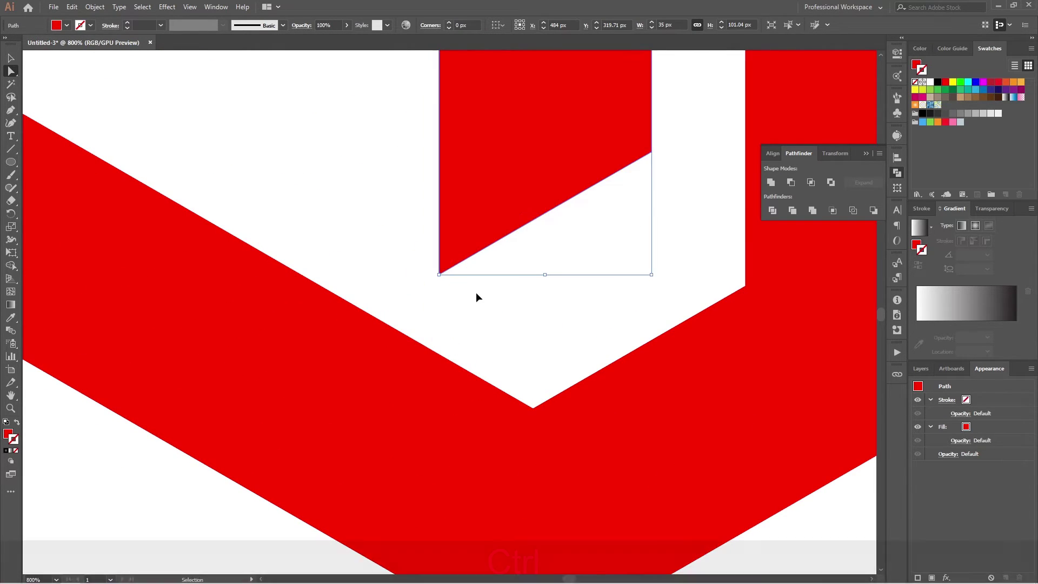
key("ctrl+z")
scroll(477, 297, "down", 3, "alt")
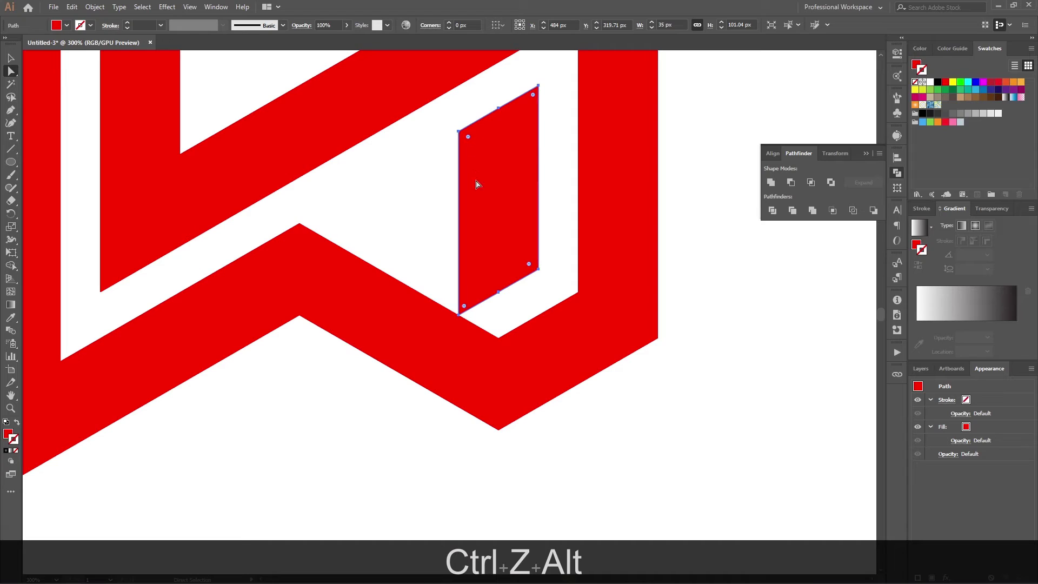
scroll(529, 297, "down", 5, "alt")
left_click(595, 278)
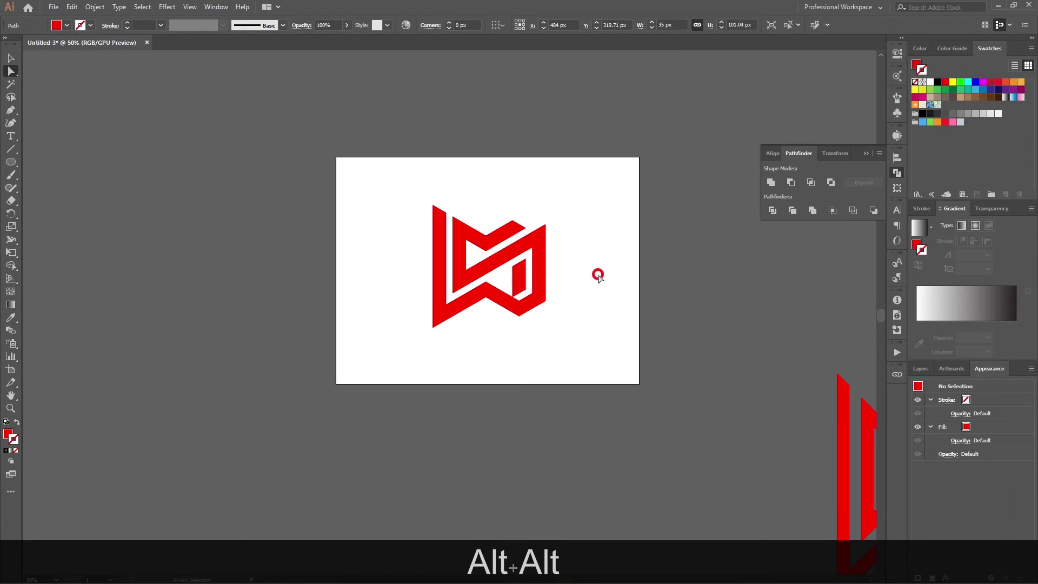
Step: Move the finished second red design off the artboard into the empty canvas on its left side
scroll(594, 278, "down", 2, "alt")
scroll(591, 277, "down", 2, "alt")
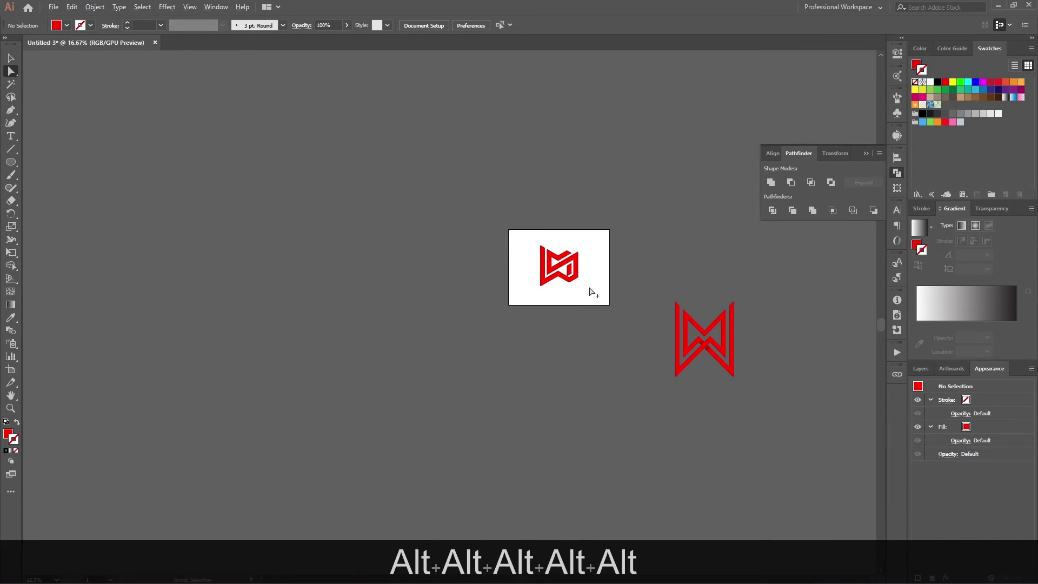
left_click_drag(611, 240, 477, 311)
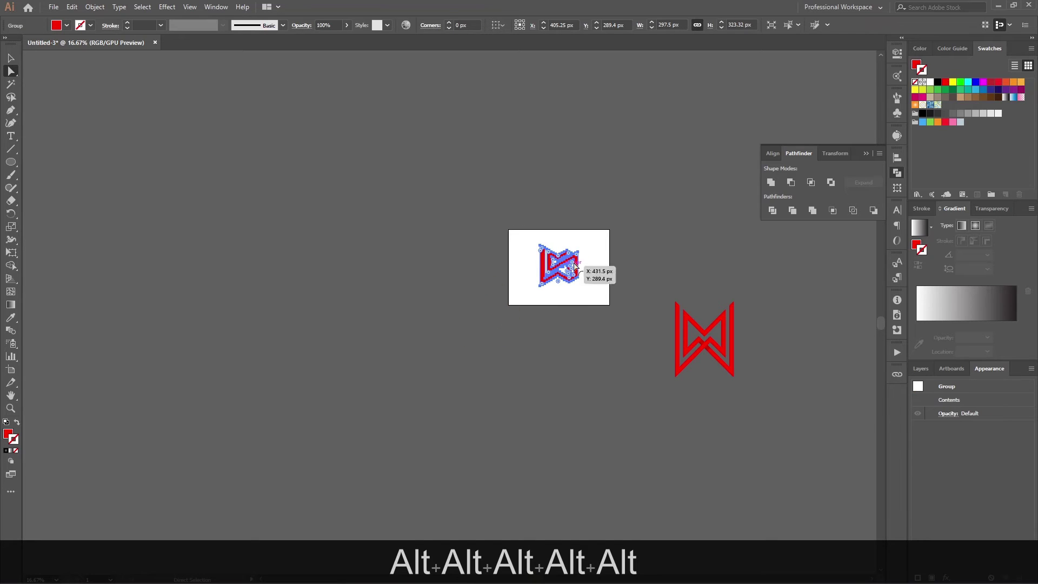
key("v")
left_click(600, 251)
left_click_drag(620, 225, 481, 278)
left_click(614, 265)
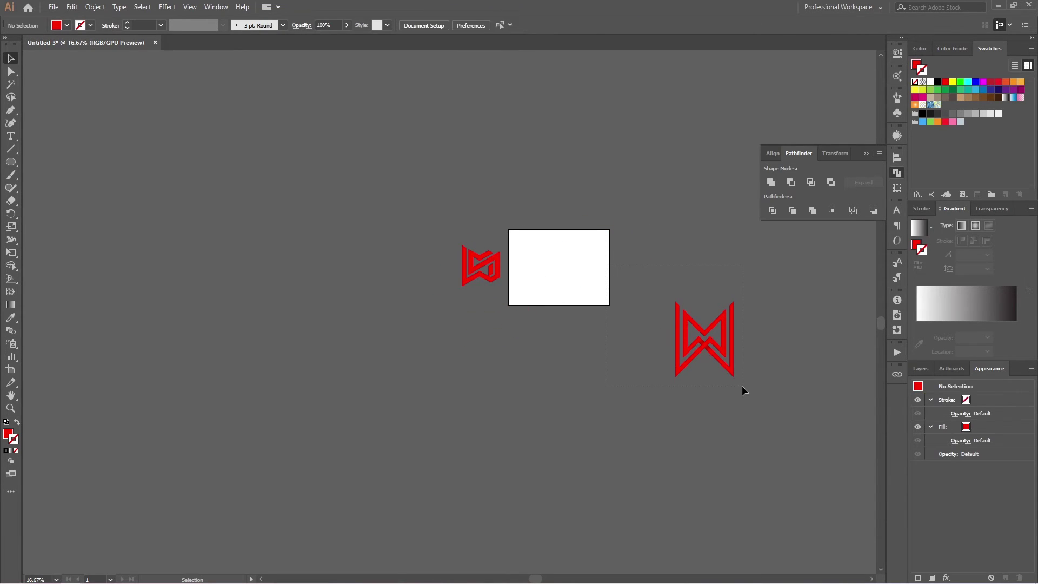
Step: Move the symmetrical first red design onto the artboard and scale it down proportionally to fit
left_click(720, 357)
left_click_drag(721, 357, 560, 275)
key("shift")
left_click(551, 289)
Step: Move the second red design slightly up and closer to the artboard's left edge, beside the first design
scroll(514, 272, "up", 3)
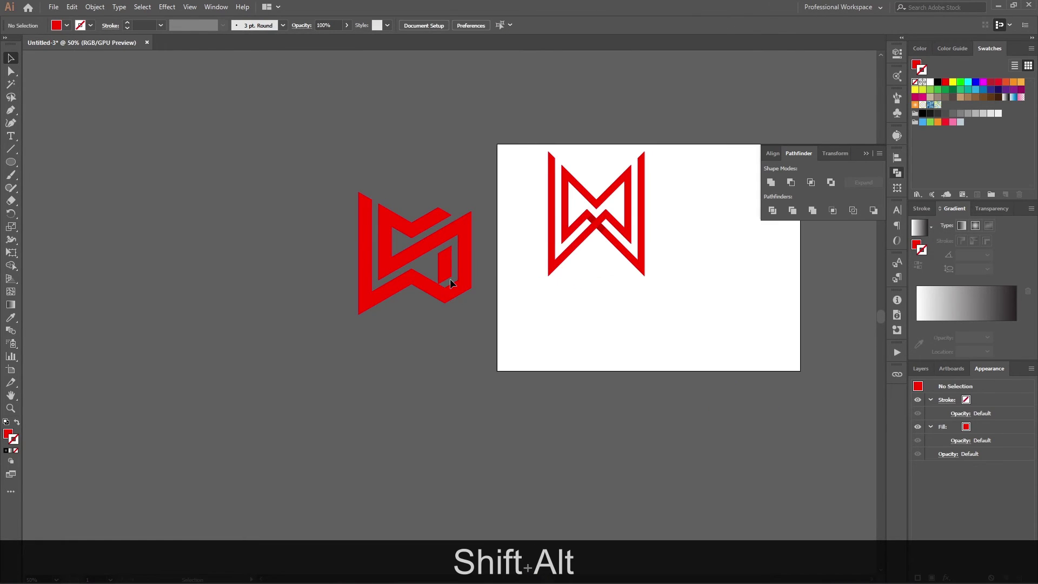
left_click(450, 278)
left_click(485, 247)
left_click(436, 286)
left_click_drag(437, 286, 452, 260)
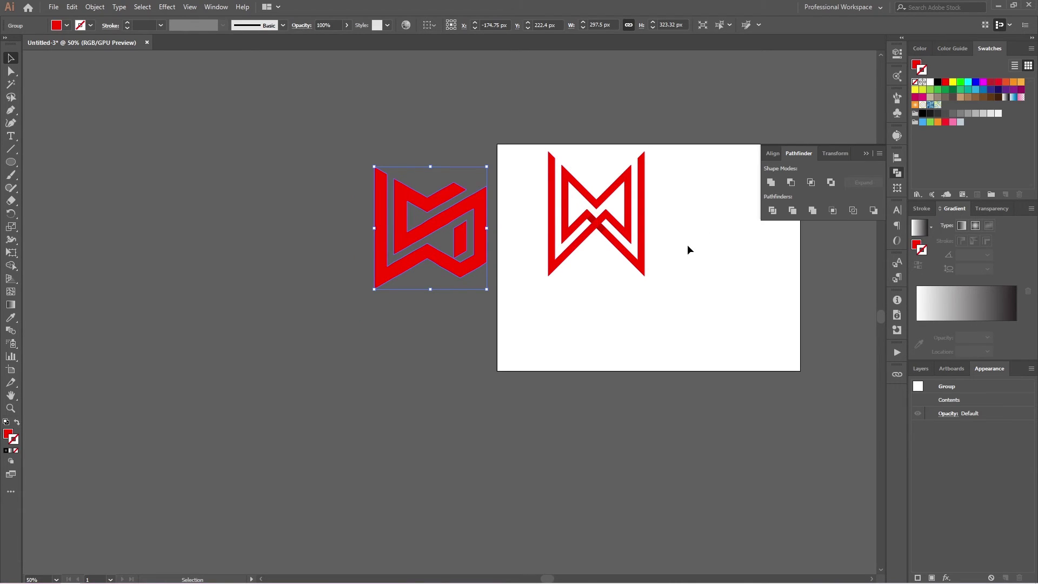
Step: Select both red designs together and minimize the application window to show the desktop
left_click_drag(718, 263, 322, 349)
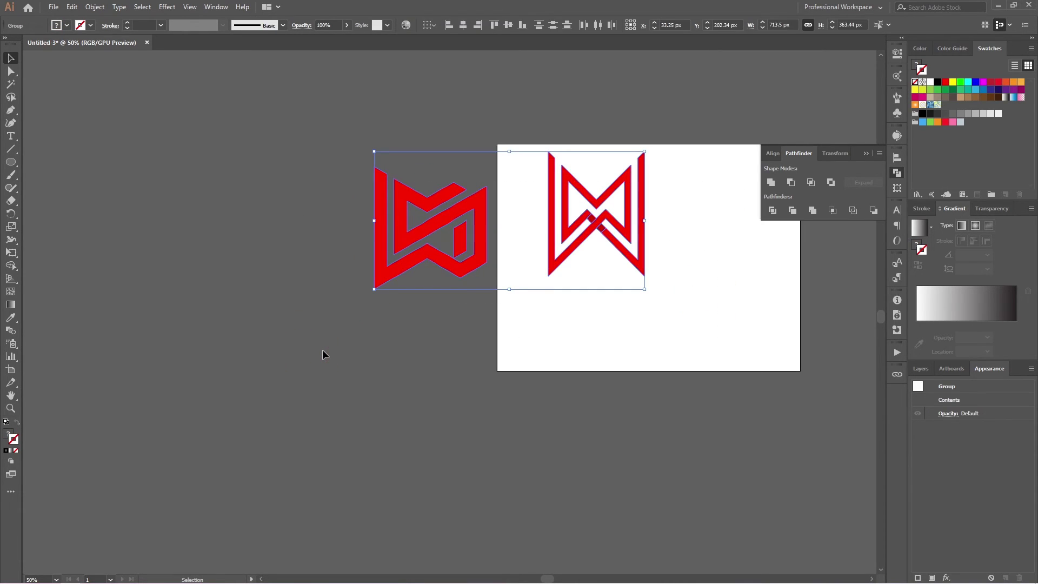
left_click(994, 6)
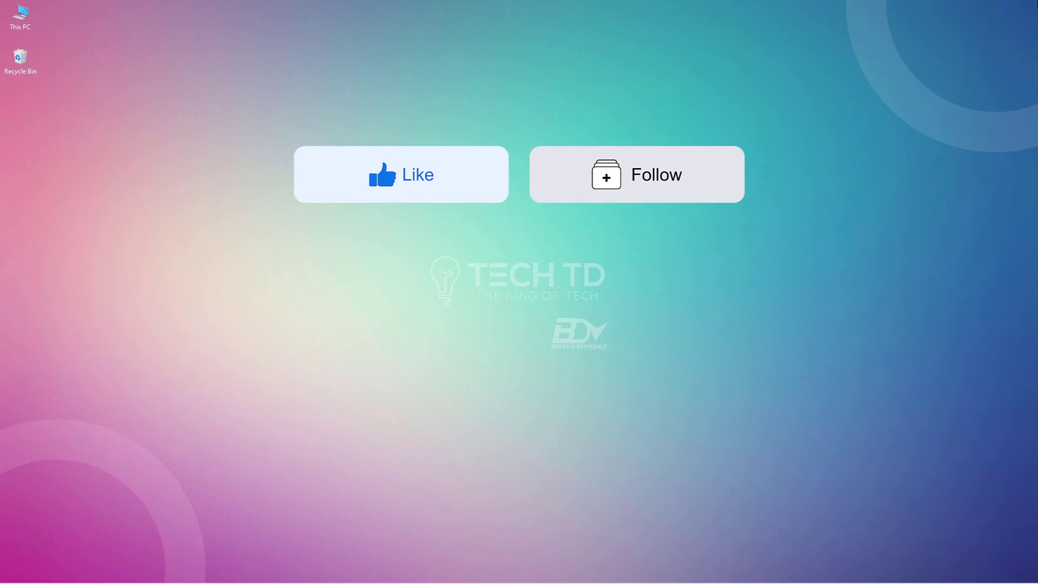